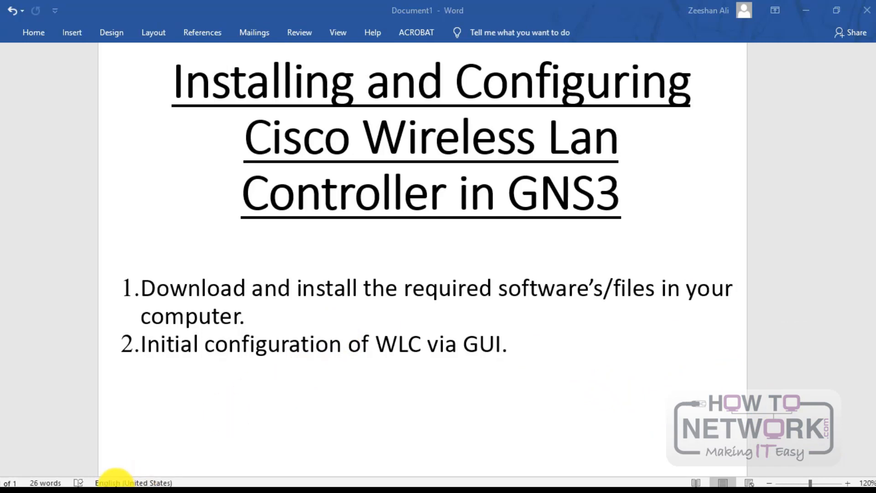
Step: Search 'gns' in Firefox, open gns3.com, try Free Download and dismiss the sign-up popup
mouse_move(117, 483)
left_click(137, 422)
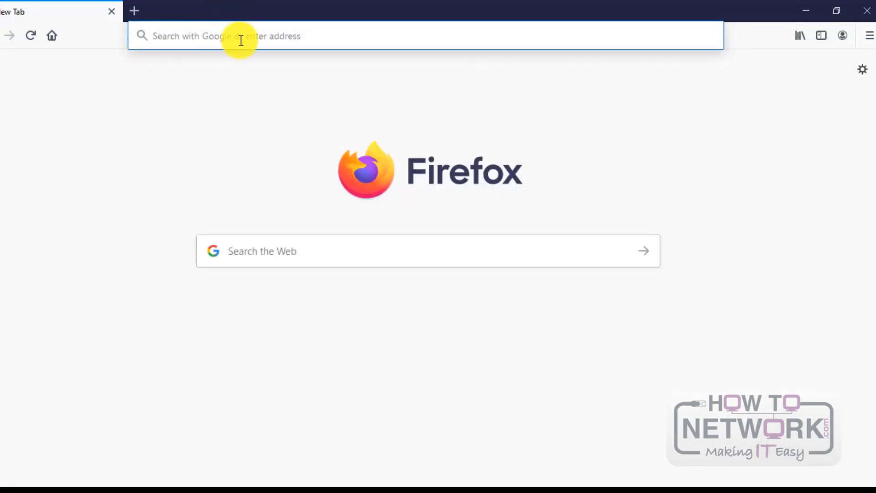
type("gns")
key("Return")
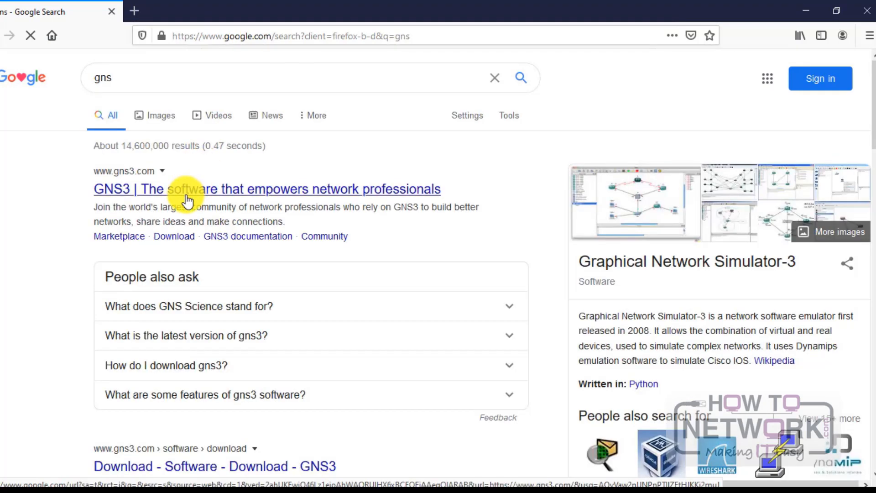
left_click(186, 200)
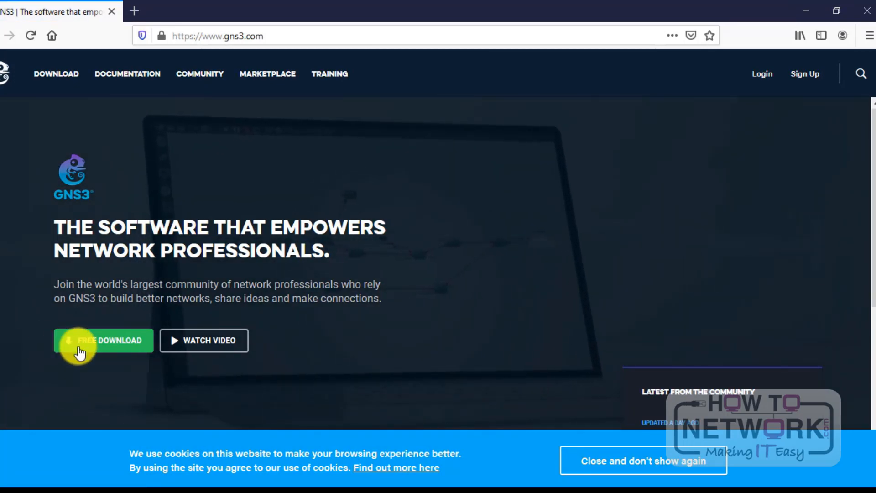
left_click(79, 351)
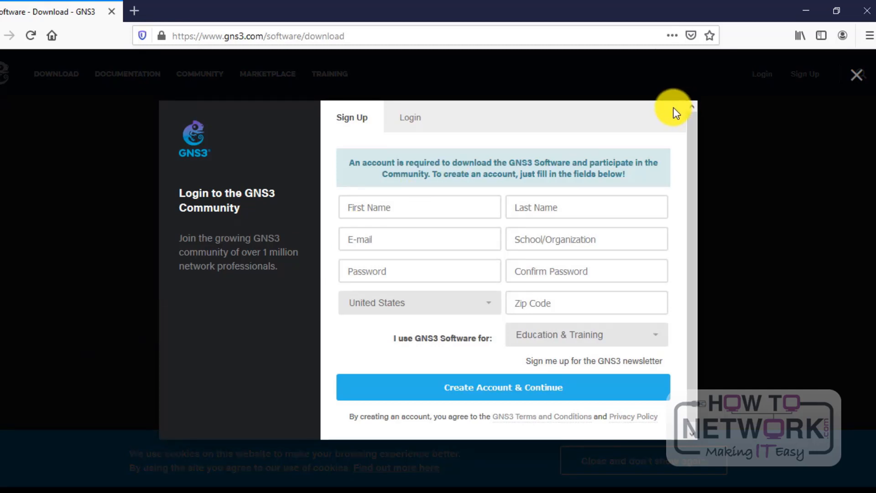
left_click(857, 76)
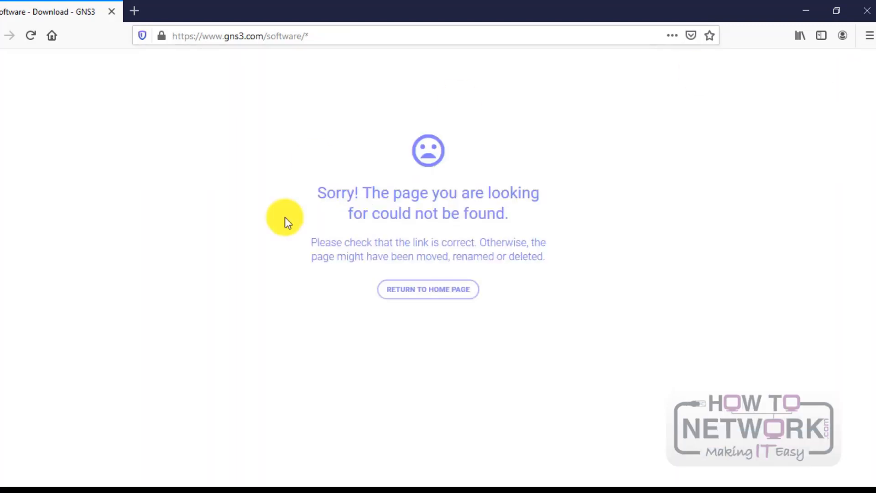
Step: Go to google.com, then return to the Firefox start page's web search box
left_click(397, 37)
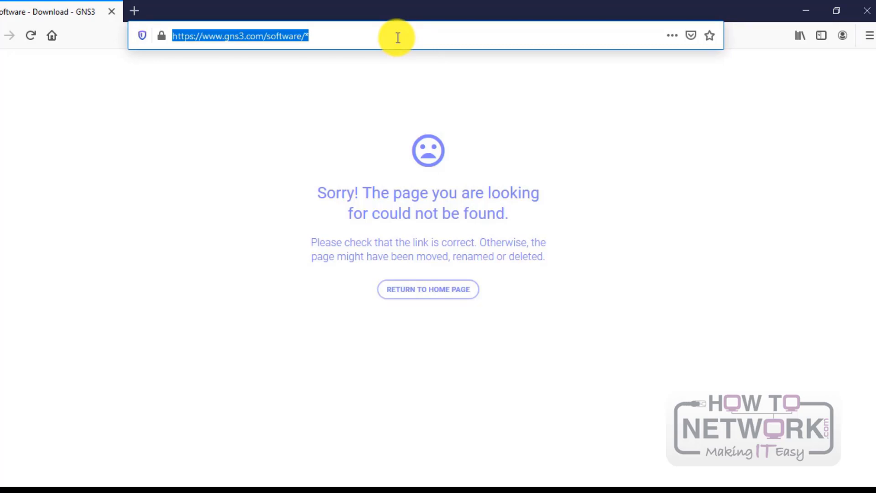
type("google.com")
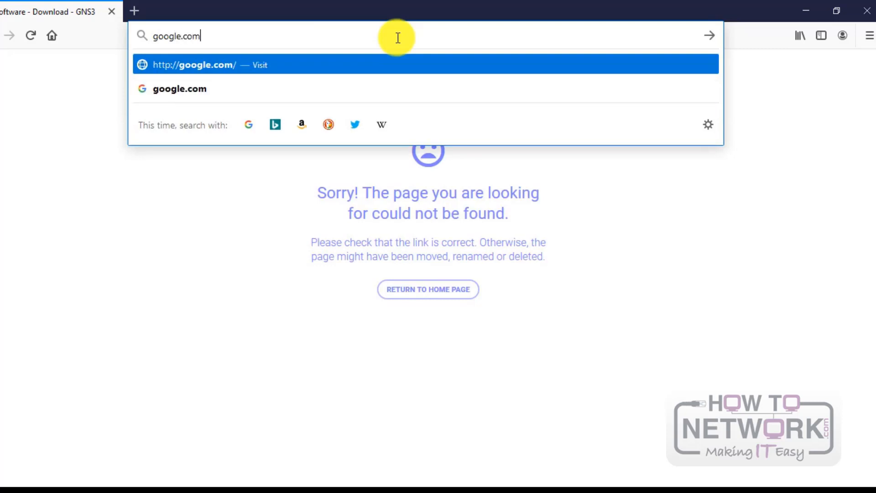
key("Return")
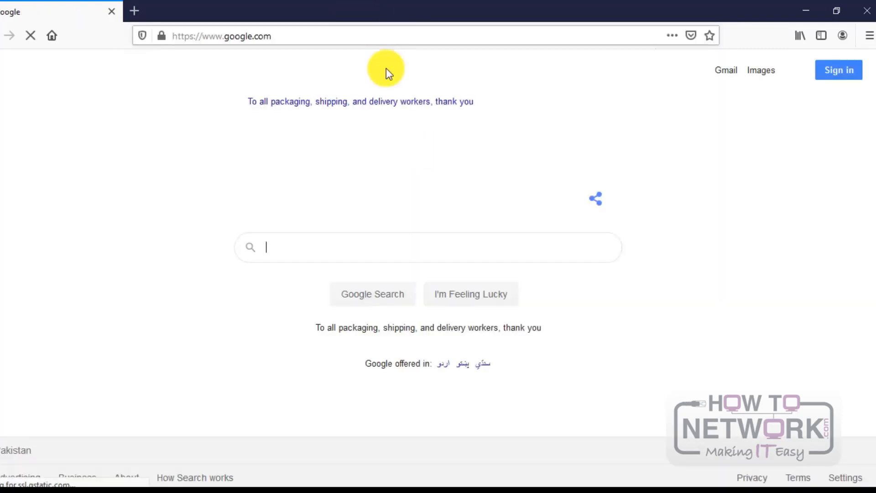
left_click(307, 244)
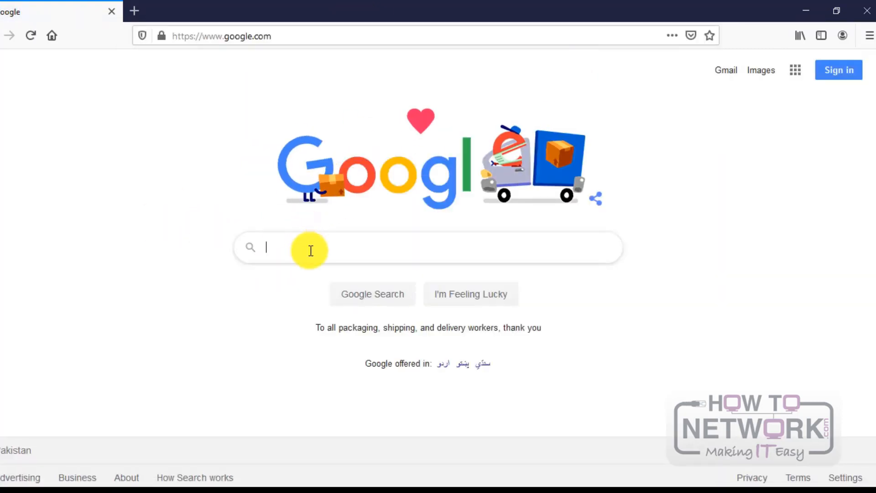
left_click(100, 264)
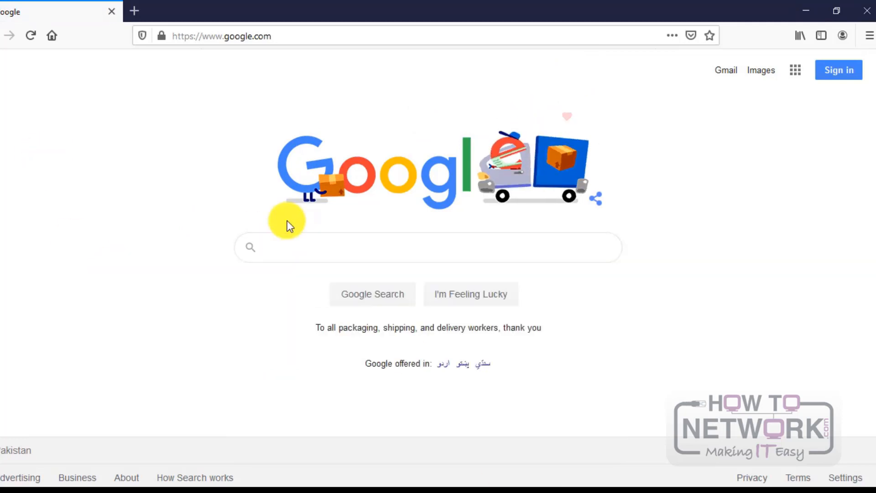
double_click(309, 247)
left_click(314, 246)
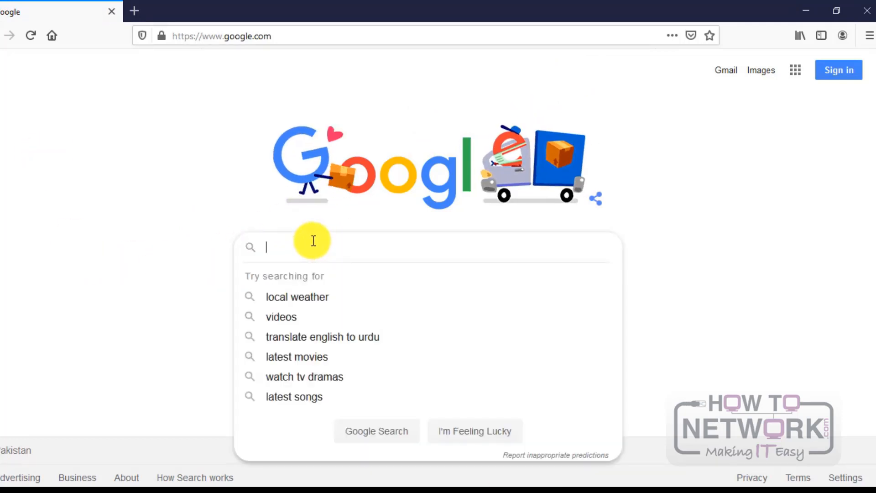
left_click(135, 238)
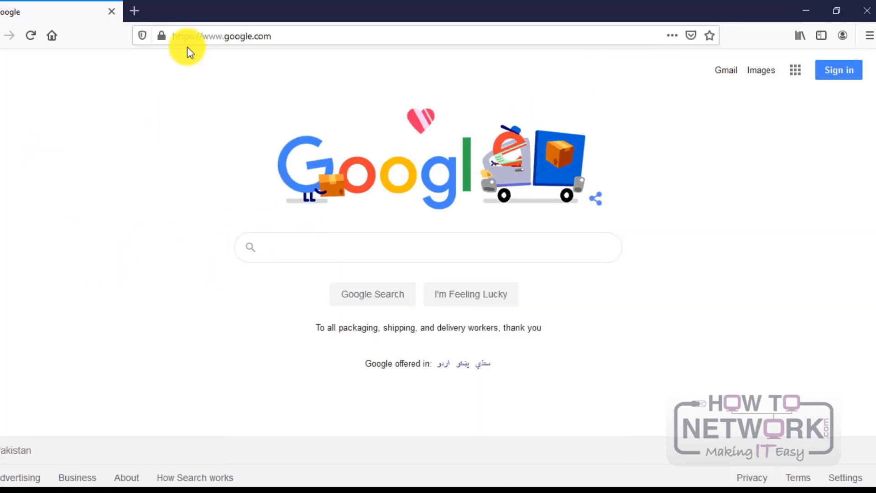
left_click(52, 36)
left_click(293, 252)
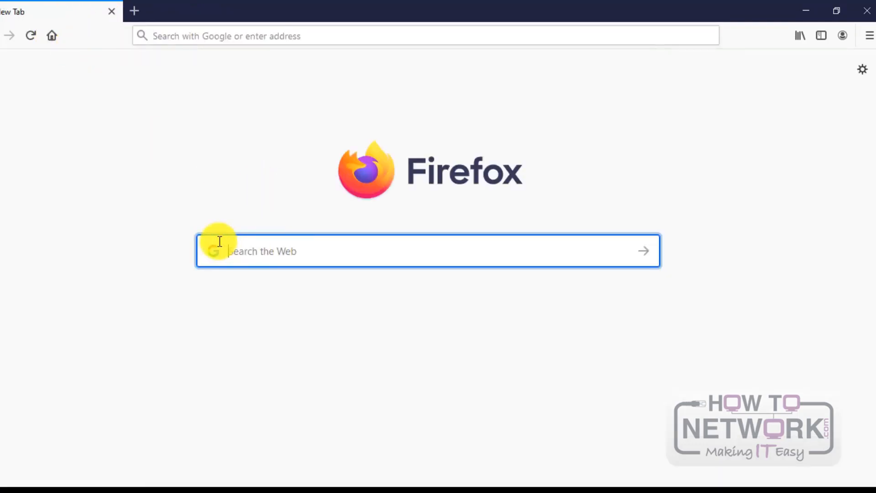
left_click(160, 229)
left_click(315, 252)
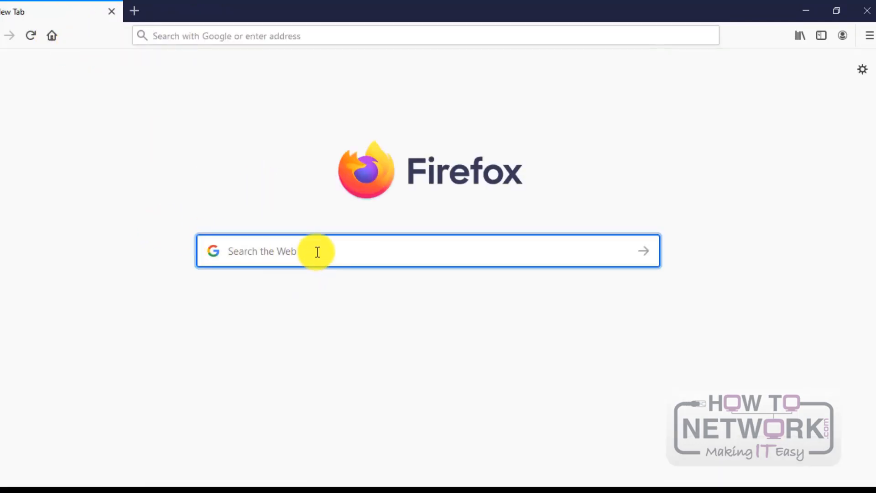
type("gns vm")
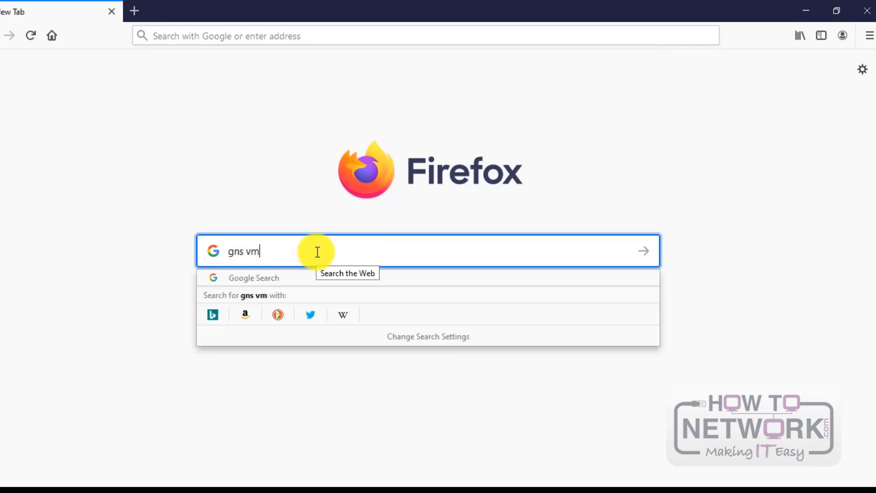
key("Return")
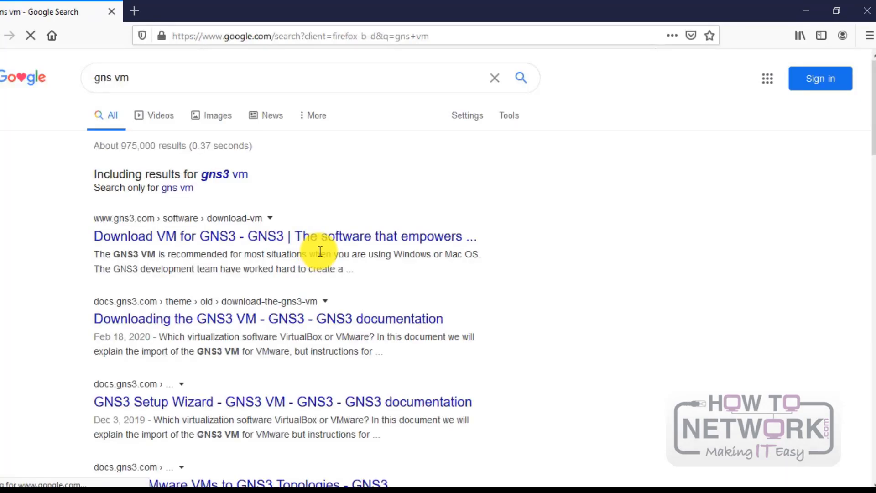
left_click(286, 236)
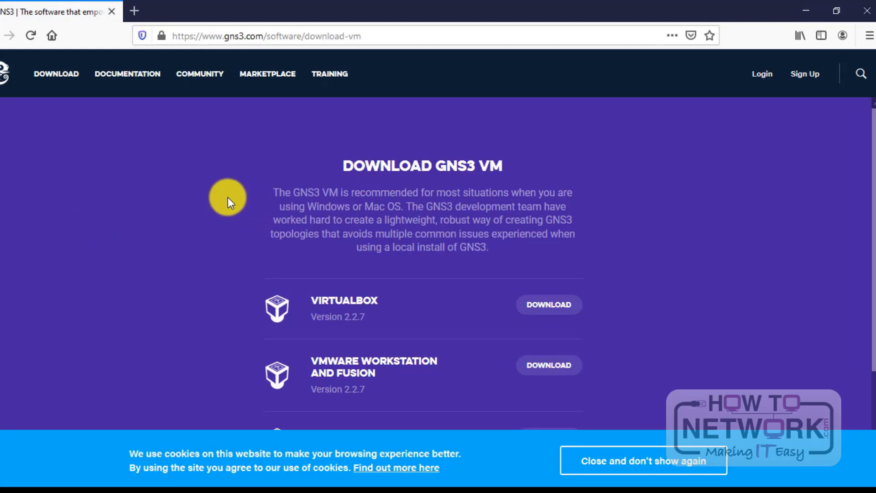
scroll(141, 213, "down", 3)
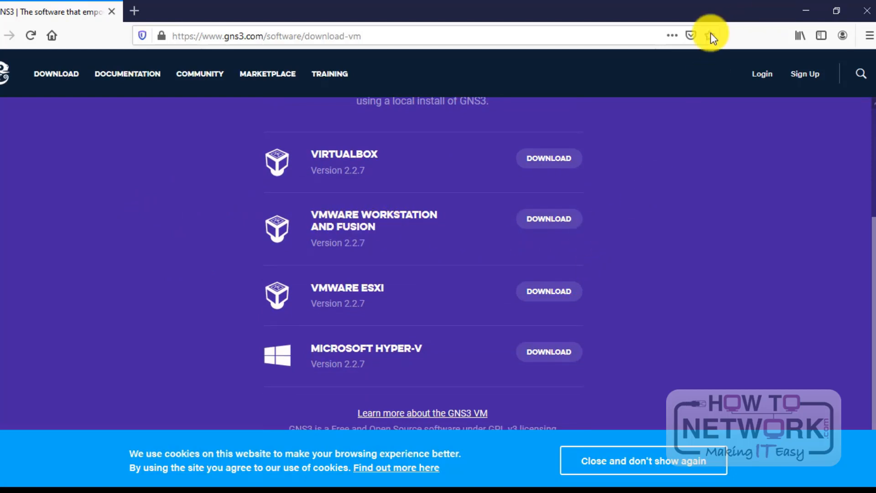
left_click(351, 35)
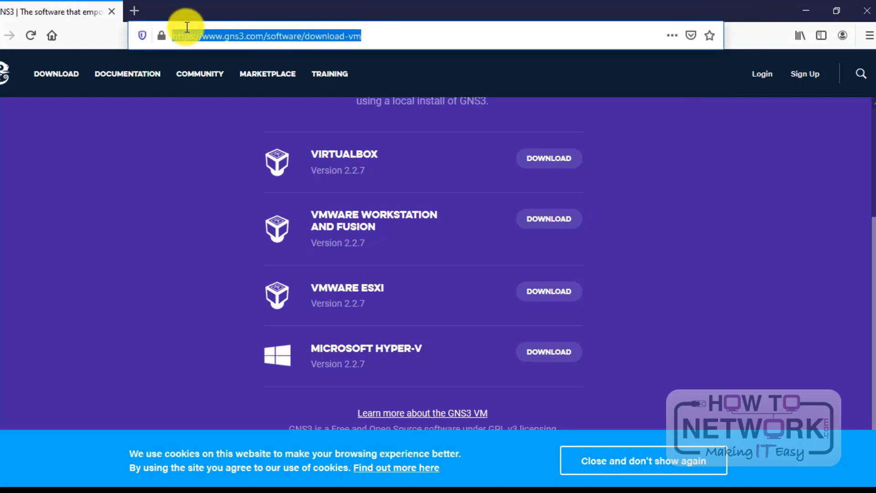
left_click(50, 36)
left_click(281, 249)
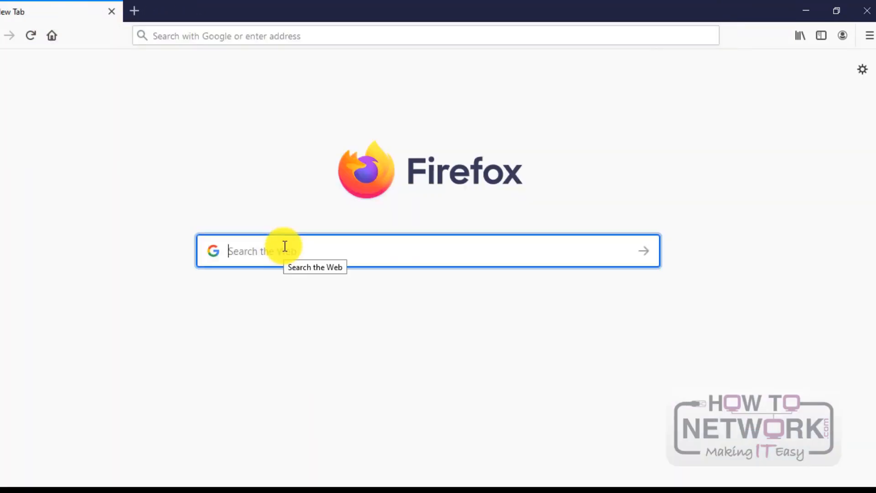
Step: Search 'gns templates' and open the Cisco vWLC page in the GNS3 marketplace appliances
type("gns")
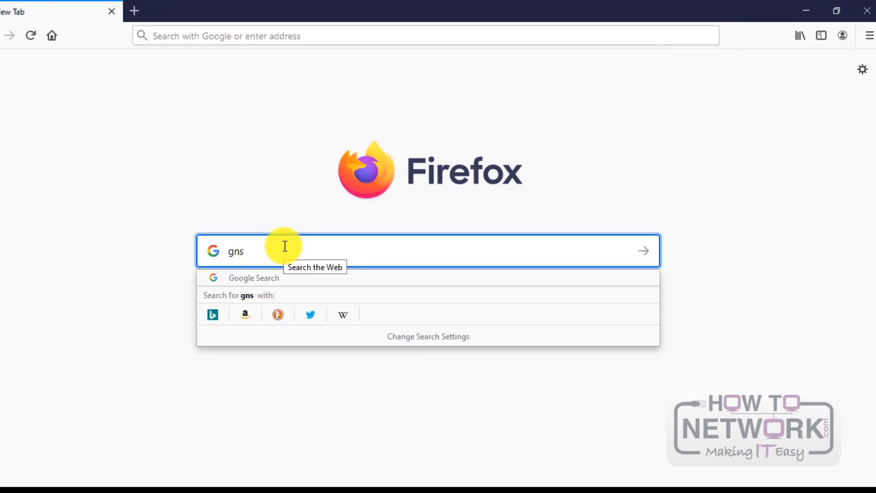
type(" template")
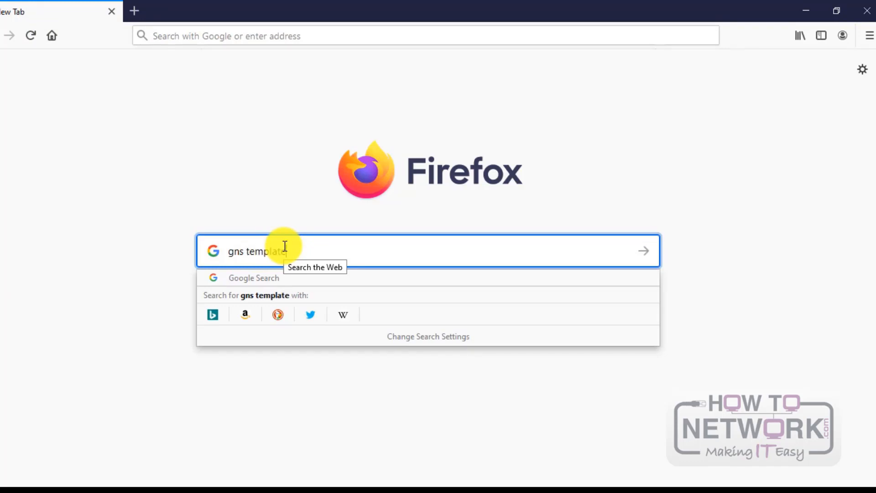
type("s")
key("Return")
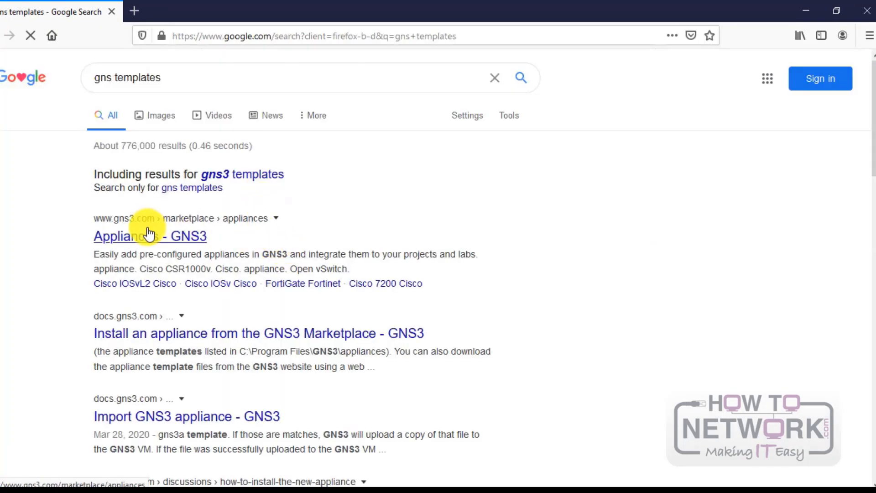
left_click(149, 235)
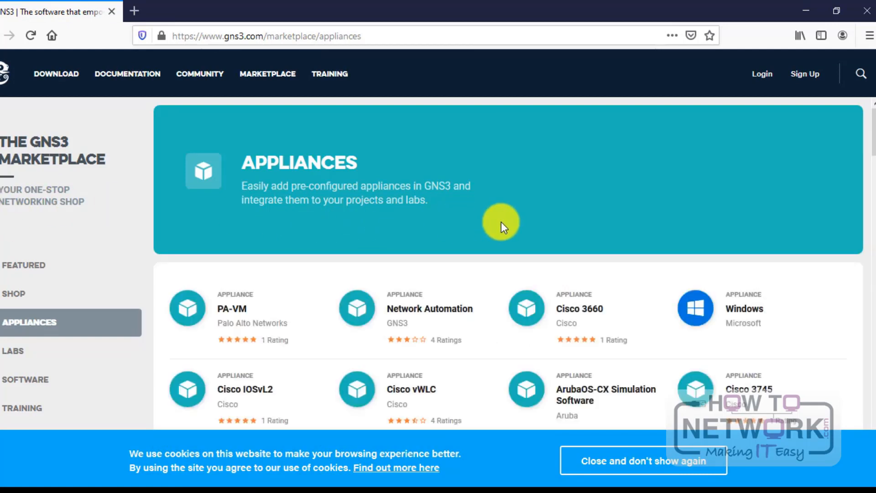
scroll(501, 221, "down", 3)
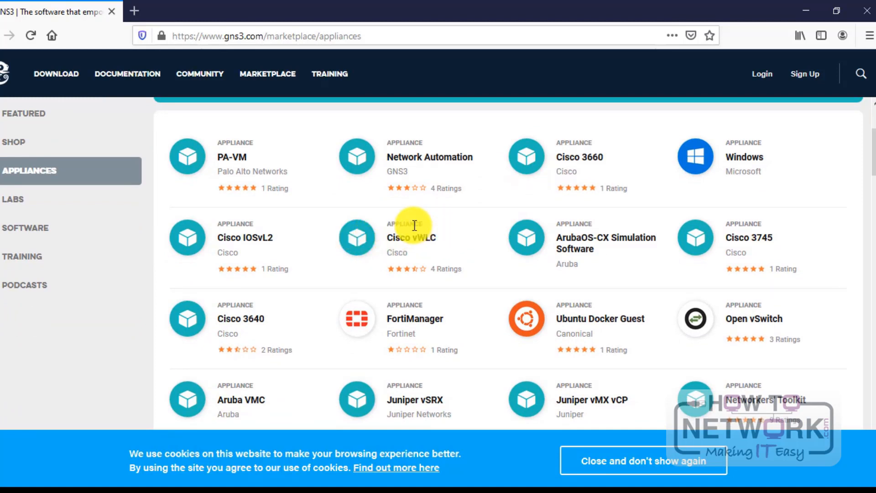
left_click(416, 238)
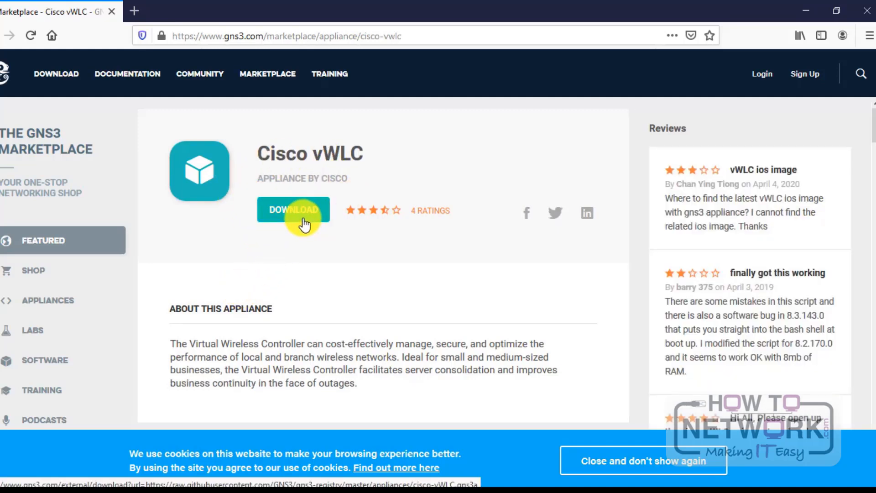
Step: Return to the Firefox start page from the Cisco vWLC appliance page
left_click(201, 36)
left_click_drag(64, 34, 62, 36)
left_click(51, 36)
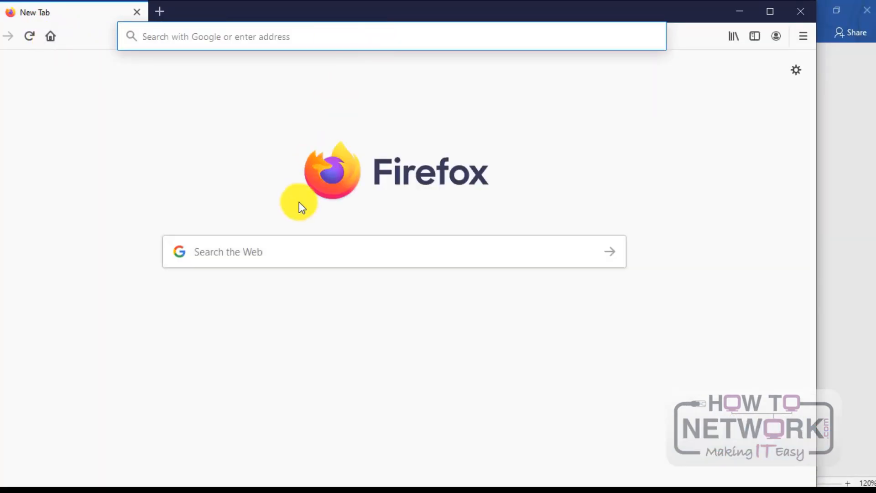
Step: Maximize Firefox, search 'vmware workstation' and open the Workstation Pro product result
left_click(775, 10)
left_click(472, 245)
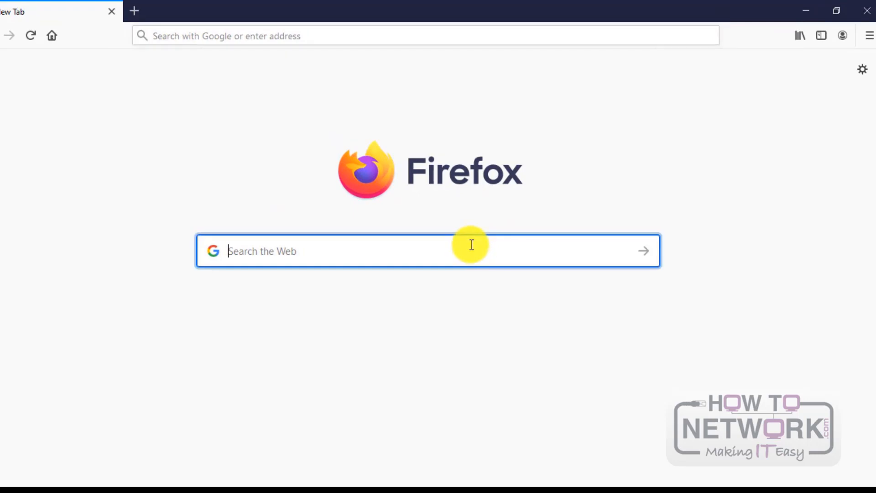
type("vmwar")
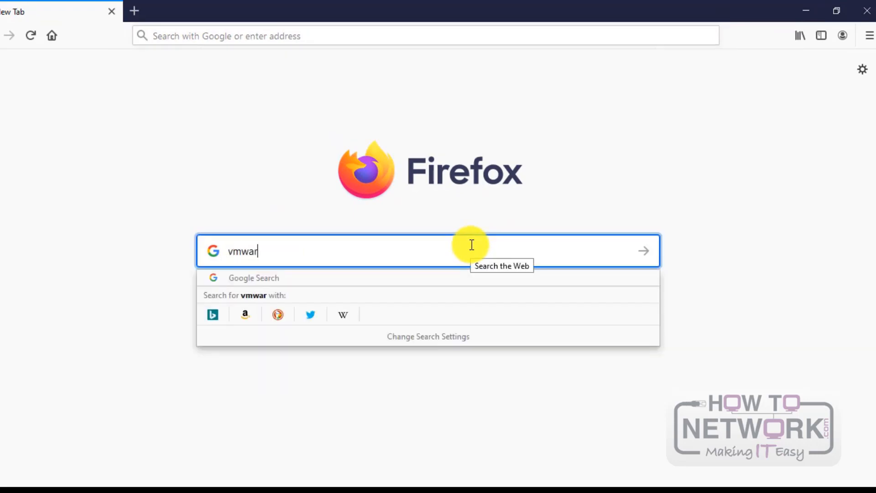
type("e workstati")
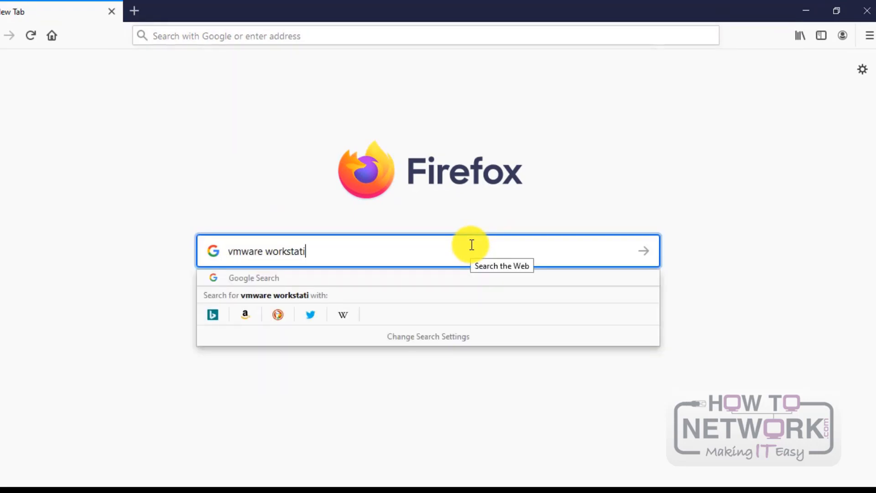
type("on")
key("Return")
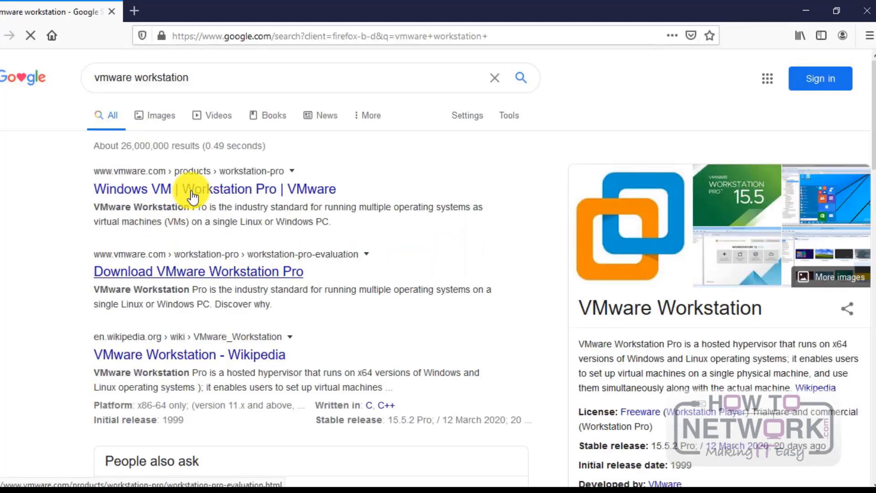
left_click(193, 197)
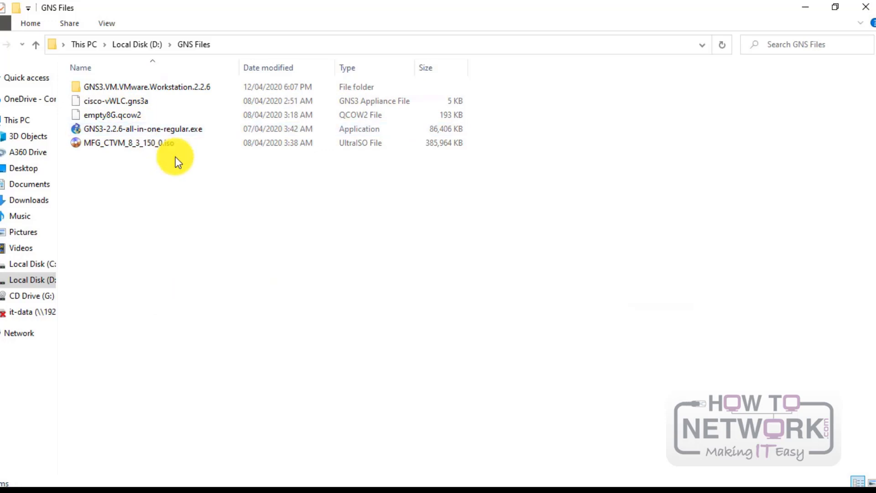
left_click(159, 131)
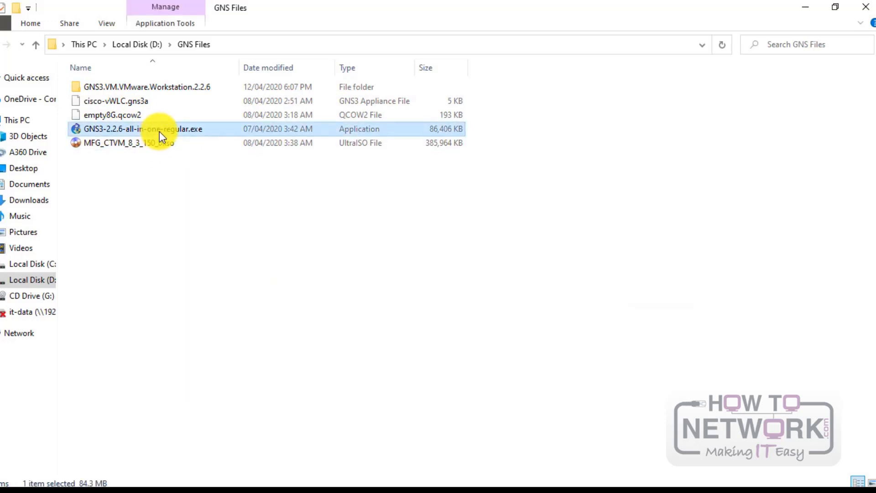
double_click(167, 88)
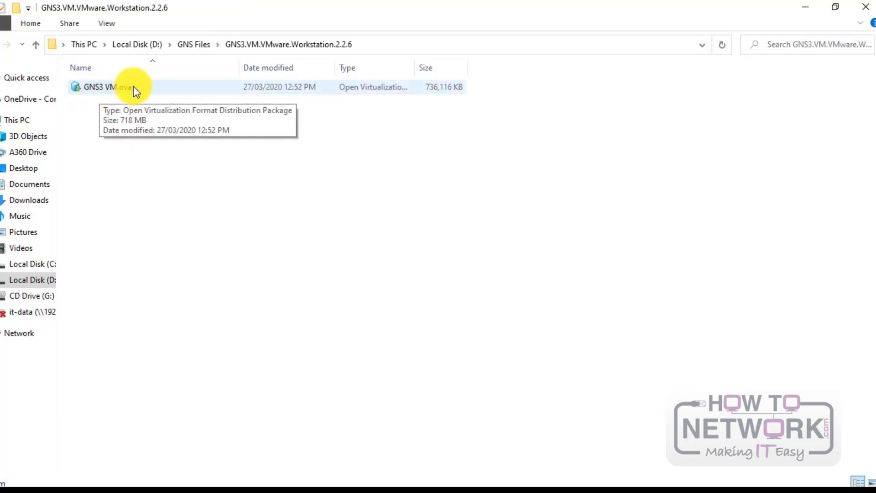
left_click(35, 45)
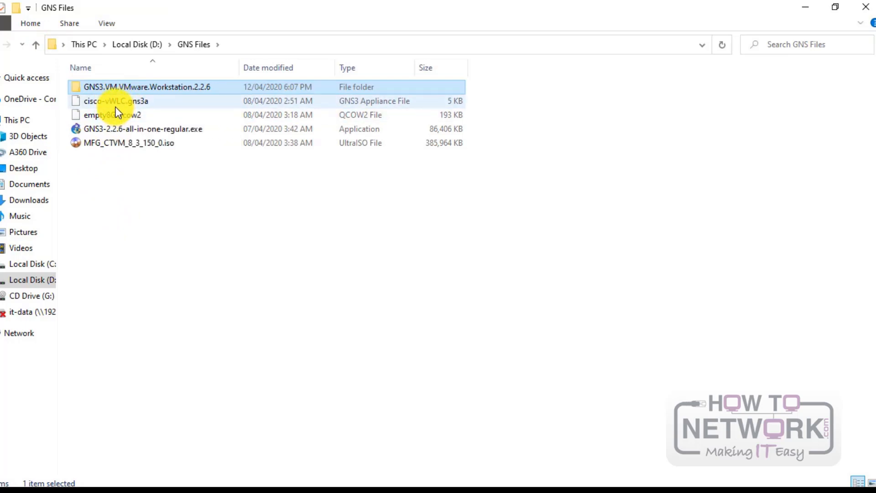
left_click(157, 101)
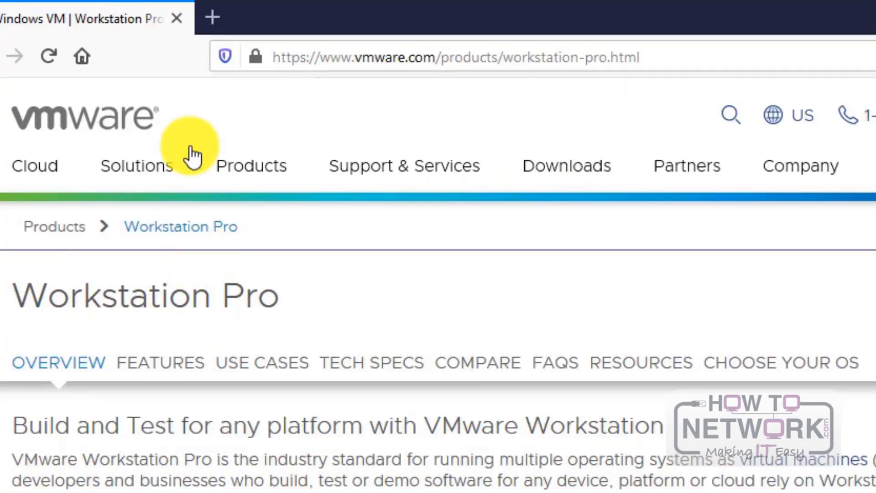
Step: Return to the Firefox start page and focus its 'Search the Web' box
left_click(82, 55)
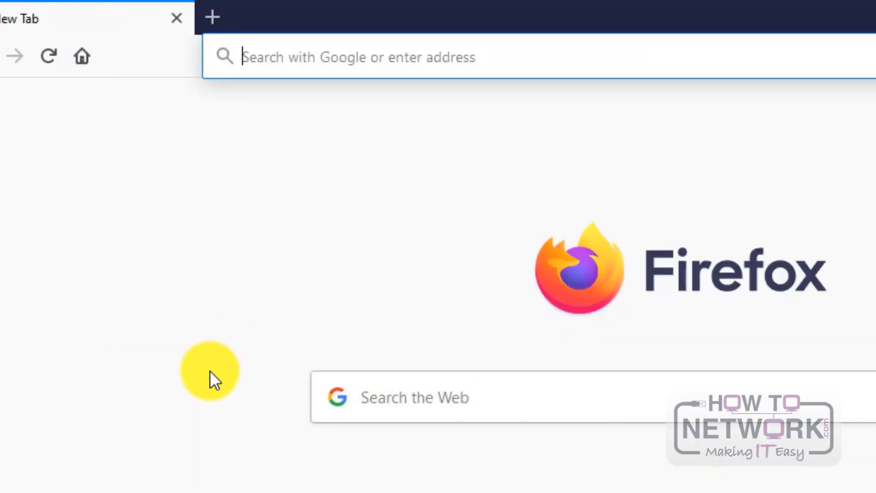
left_click(507, 402)
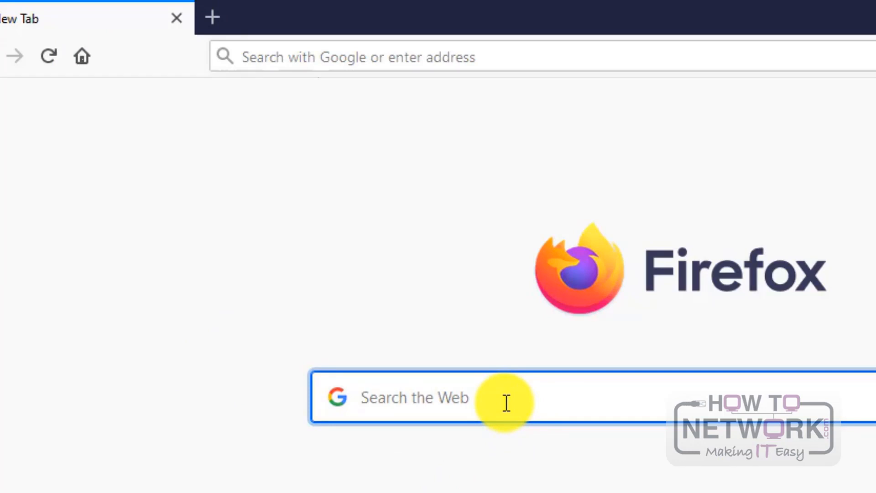
Step: Search 'support cisco' and open the Cisco Support homepage
type("suppor")
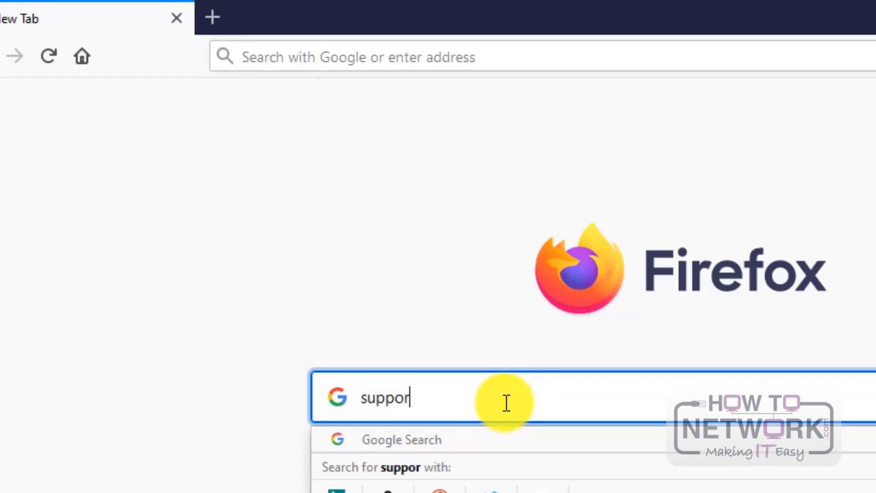
type("t cisco")
key("Return")
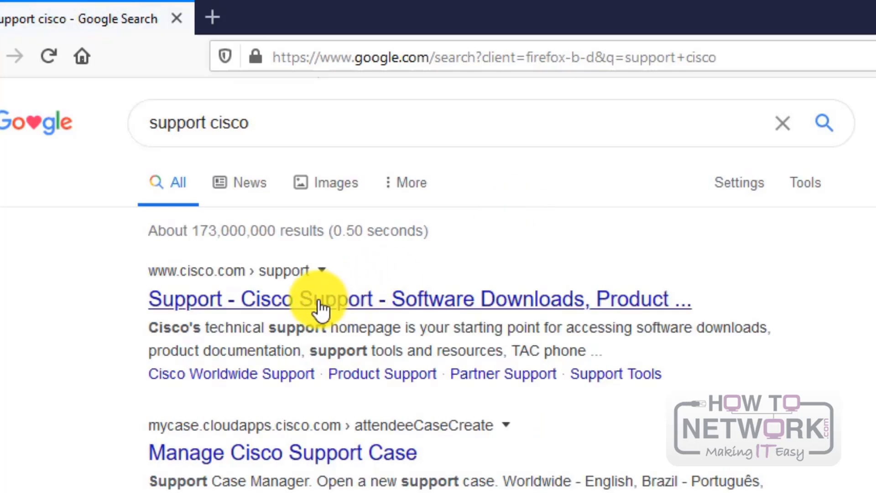
left_click(314, 306)
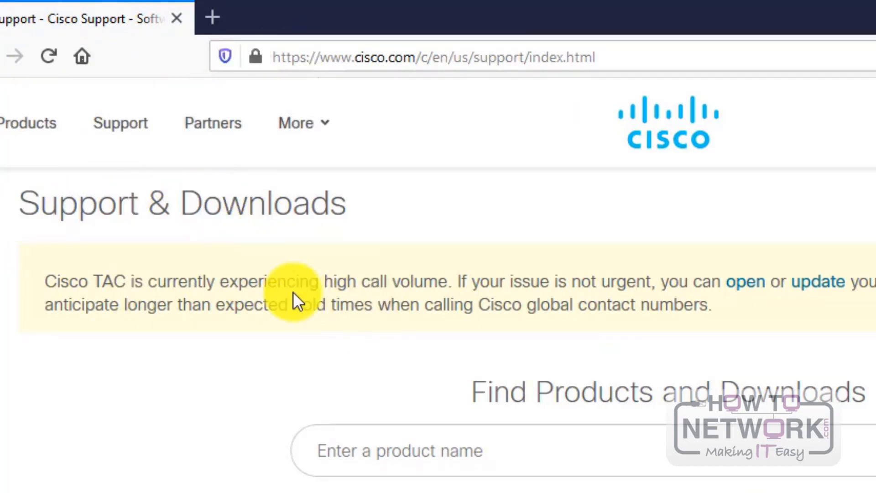
scroll(308, 323, "down", 3)
scroll(307, 322, "down", 5)
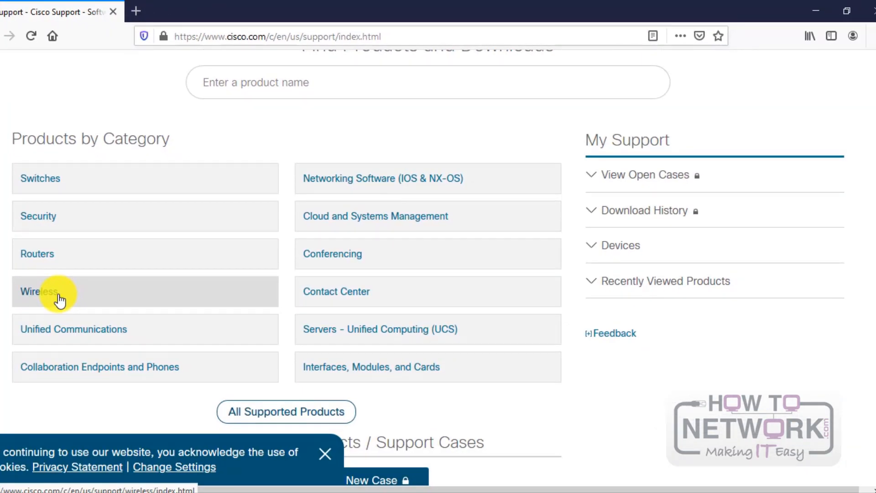
Step: Open the Wireless product category and scroll down to Virtual Wireless Controller
left_click(59, 300)
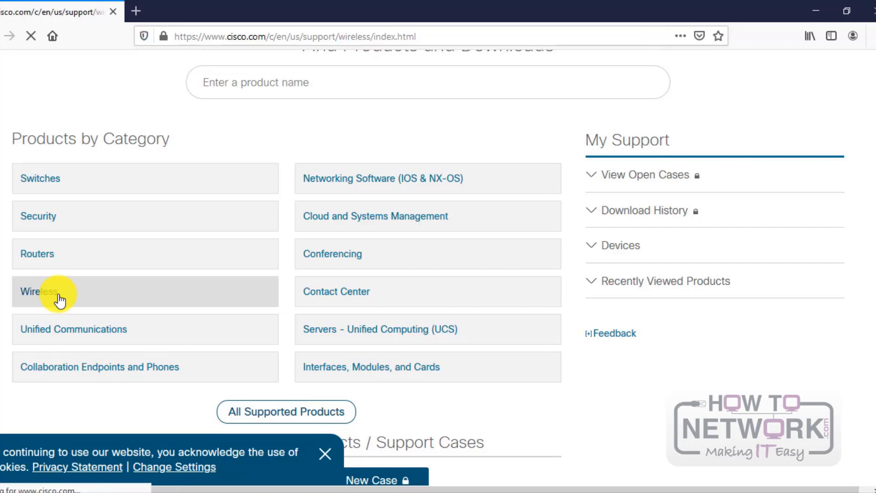
scroll(86, 271, "down", 15)
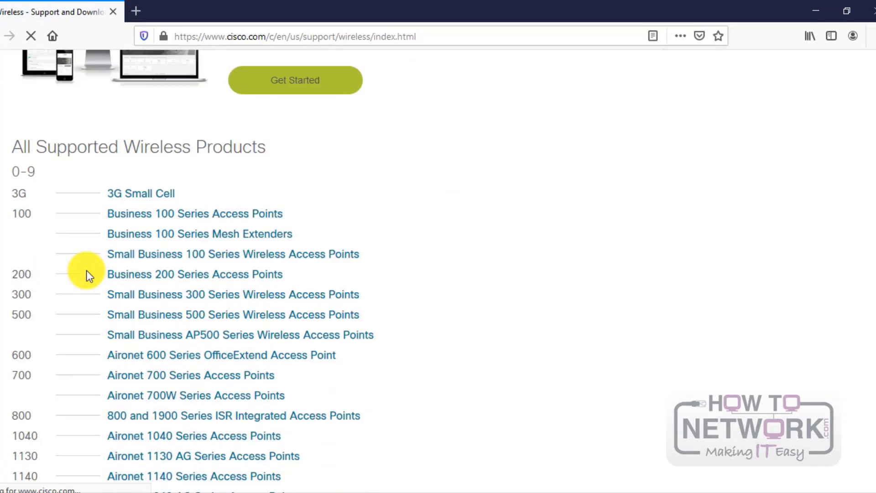
scroll(87, 271, "down", 5)
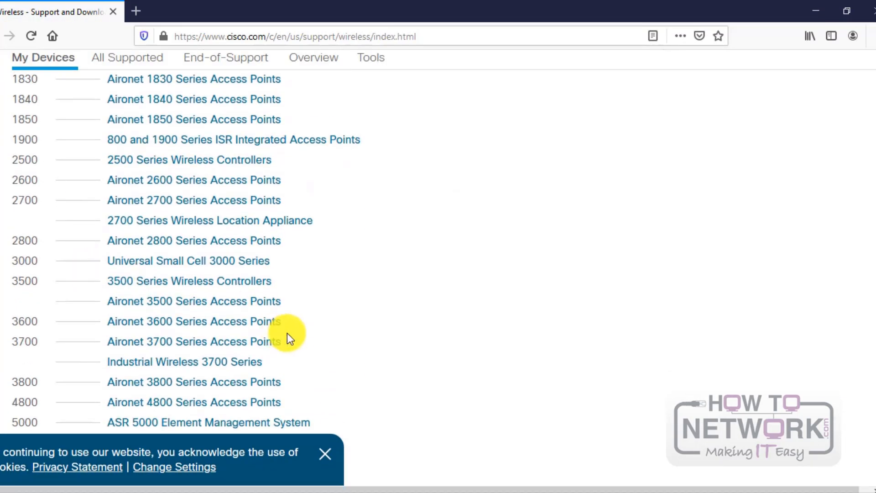
scroll(336, 294, "down", 8)
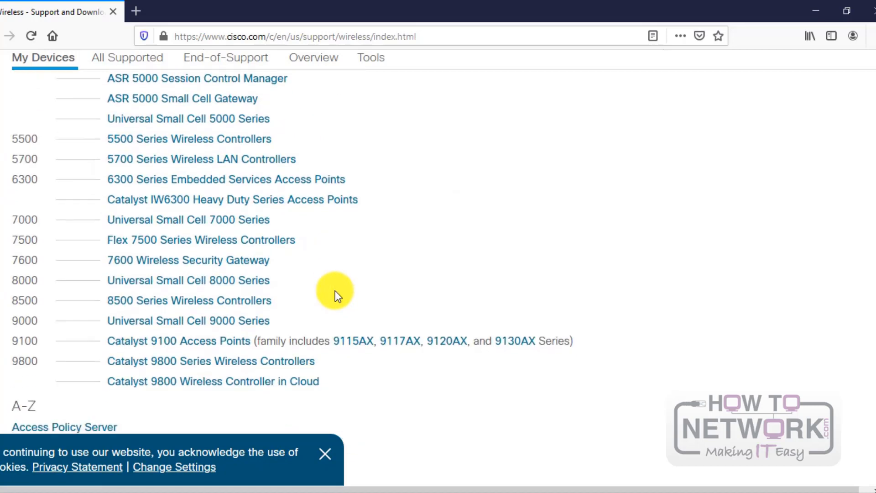
scroll(334, 291, "down", 2)
scroll(335, 291, "up", 2)
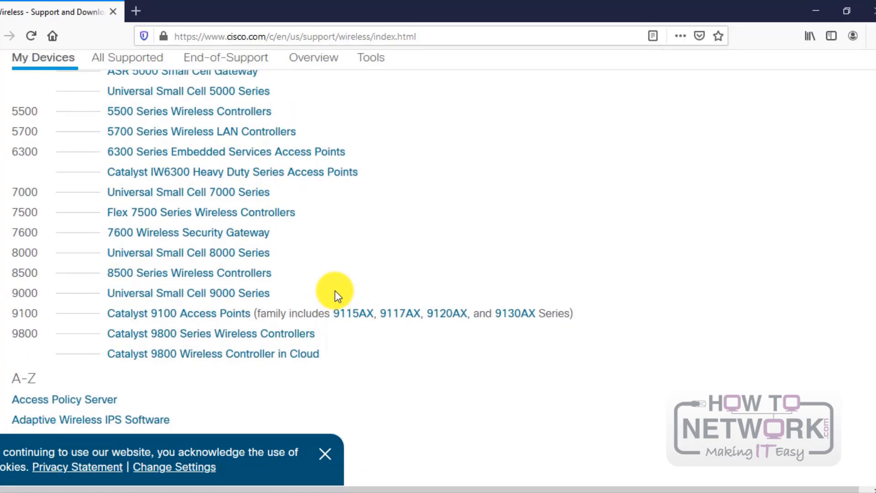
scroll(335, 292, "down", 5)
scroll(335, 291, "down", 3)
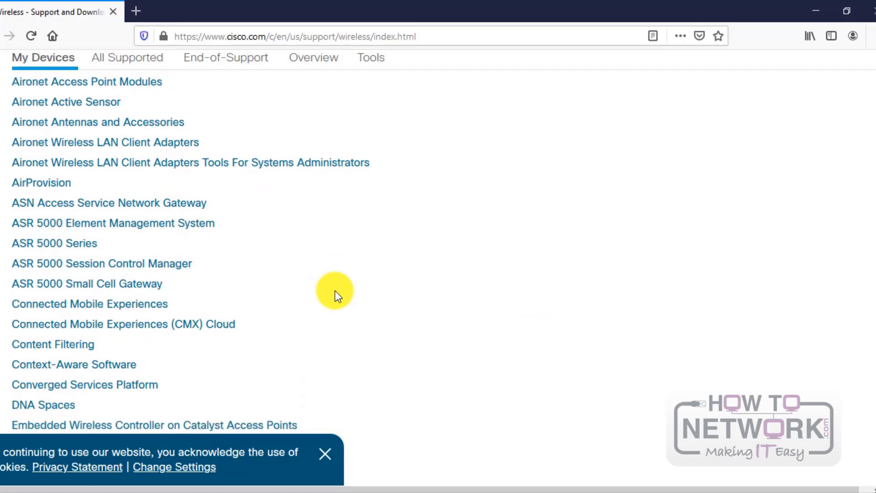
scroll(335, 291, "down", 10)
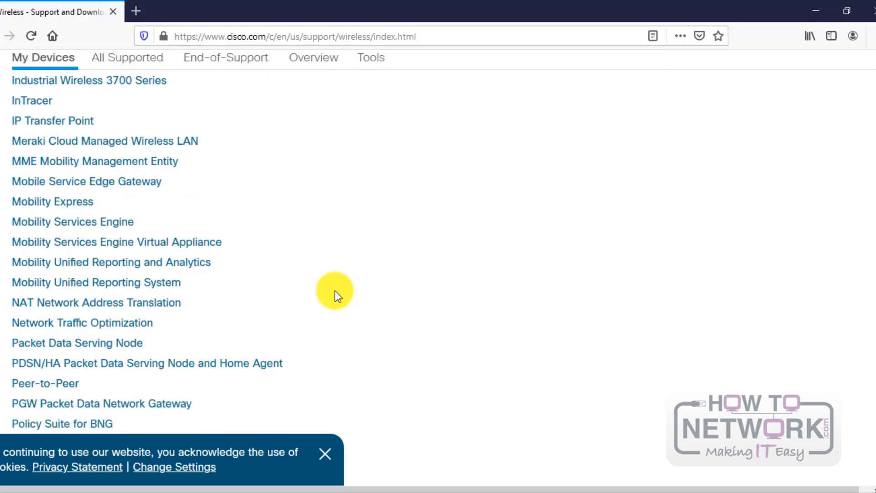
scroll(335, 291, "down", 9)
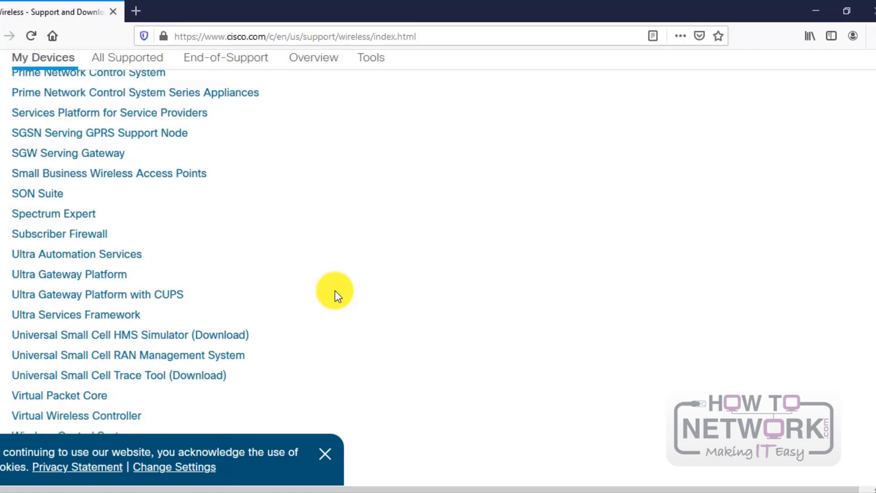
scroll(335, 291, "down", 2)
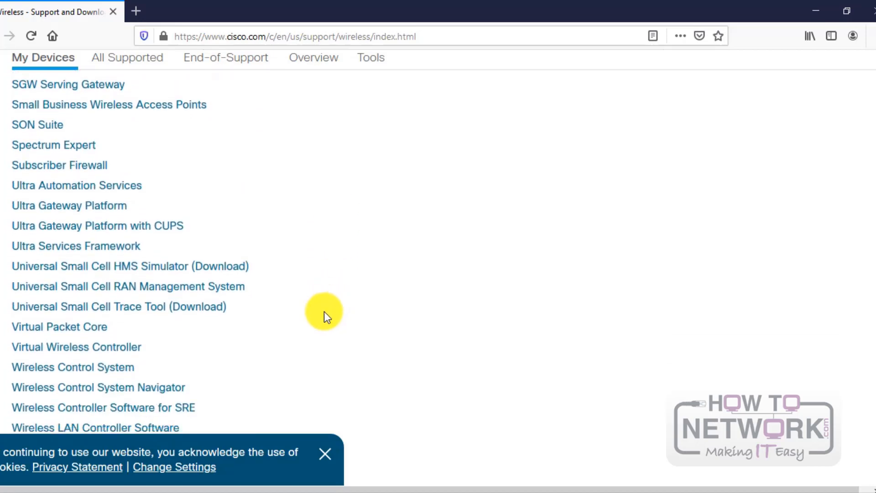
Step: Open Virtual Wireless Controller's Wireless LAN Controller Software downloads for release 8.5.161.0
left_click(60, 349)
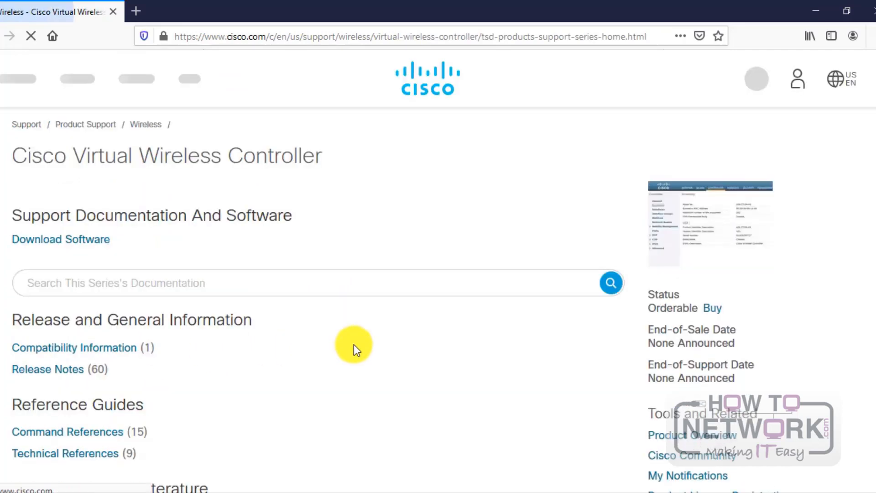
left_click(79, 248)
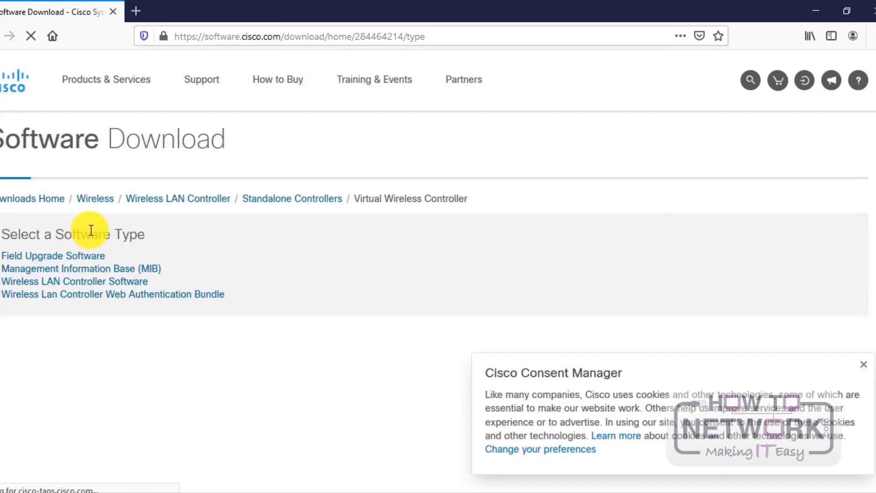
left_click(57, 281)
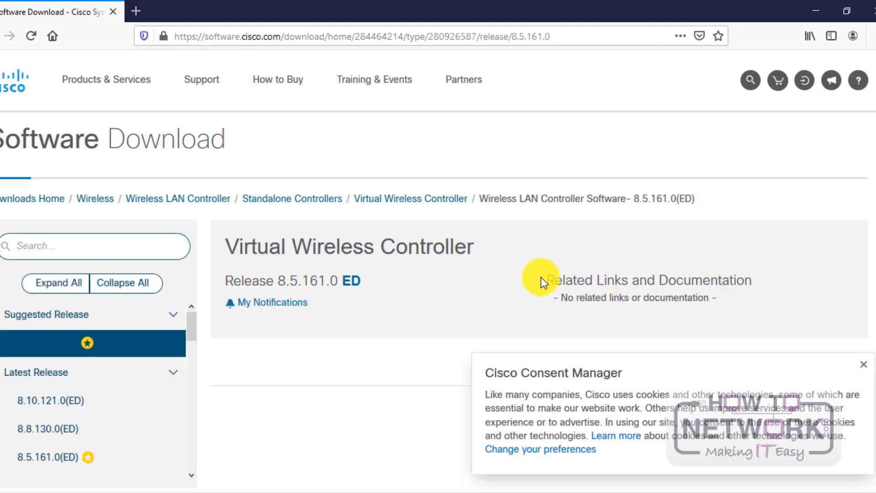
scroll(419, 251, "down", 3)
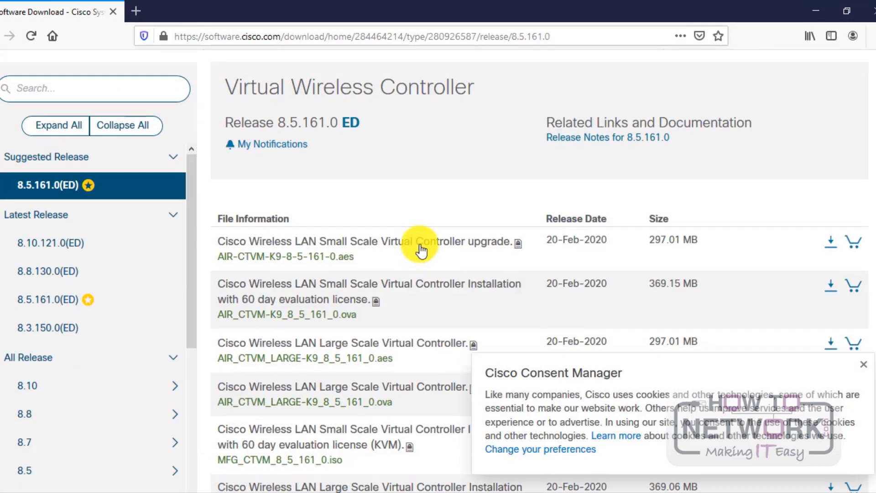
scroll(420, 248, "down", 3)
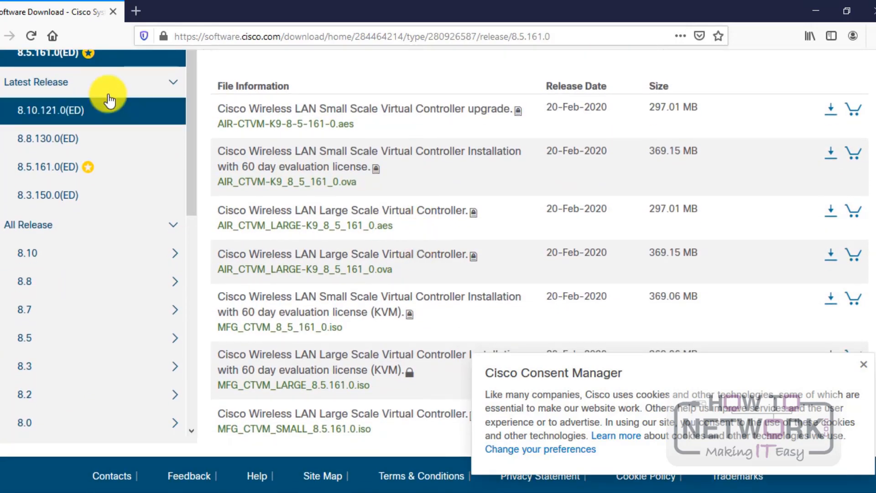
scroll(96, 109, "up", 3)
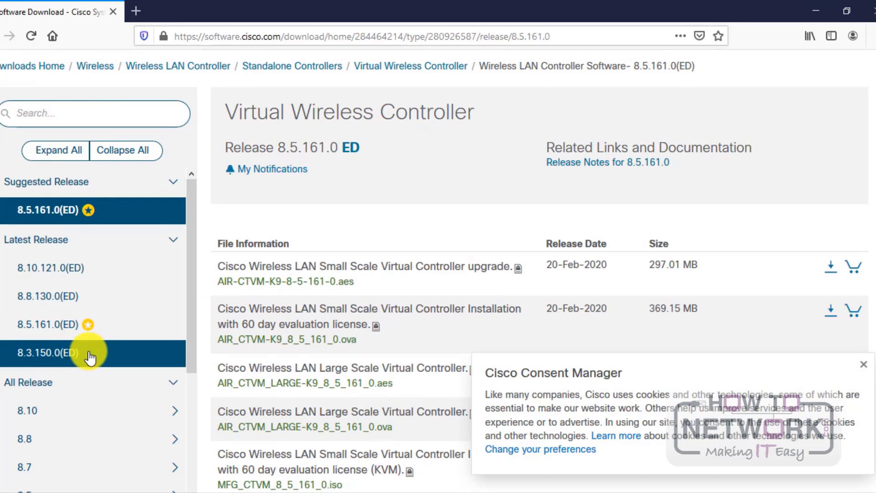
Step: Show the release 8.3.150.0(ED) downloads, dismiss the consent popup, and minimize Firefox
left_click(49, 359)
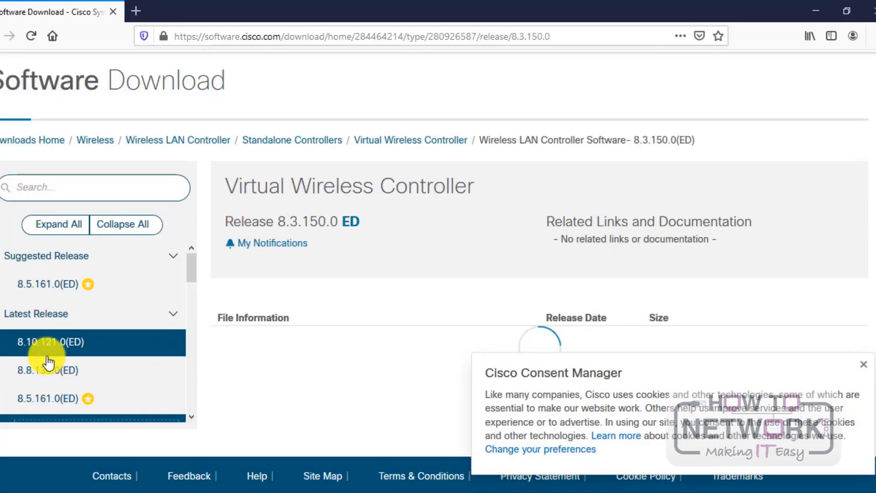
left_click(862, 364)
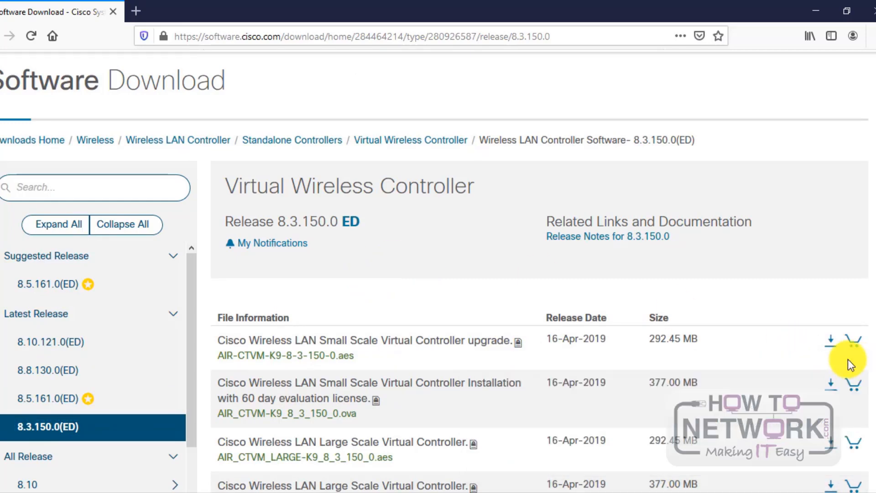
scroll(450, 280, "down", 5)
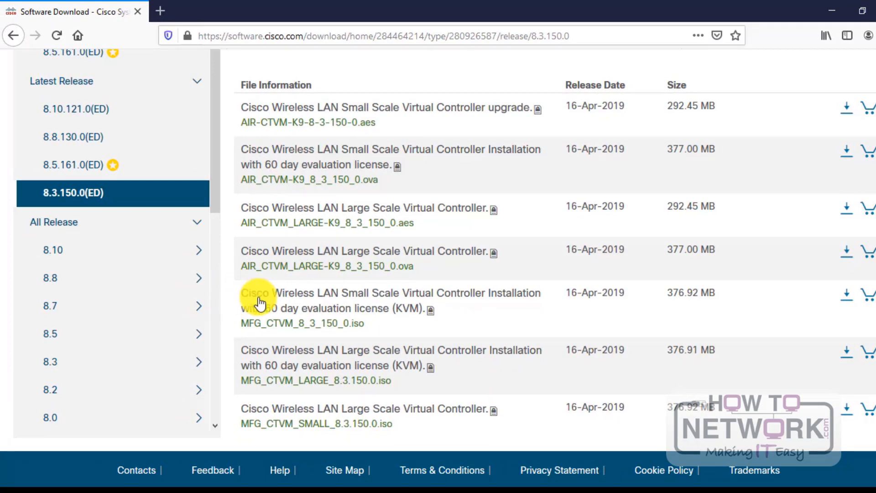
mouse_move(358, 293)
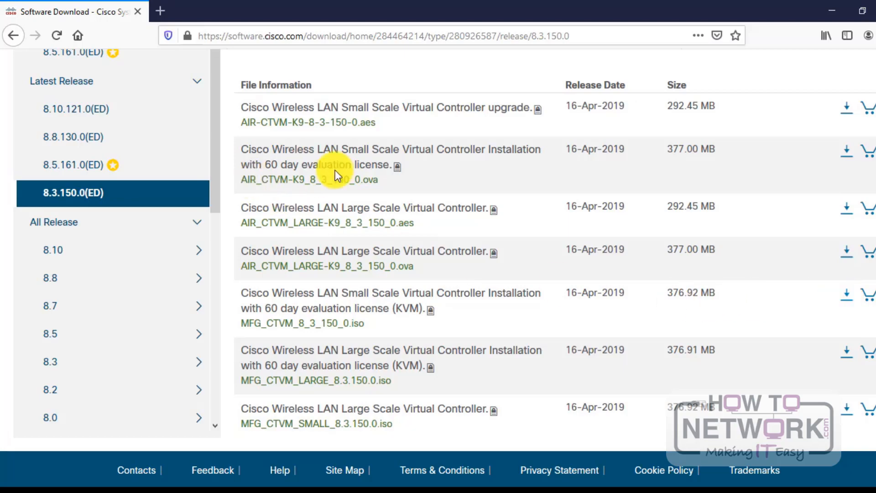
left_click(829, 10)
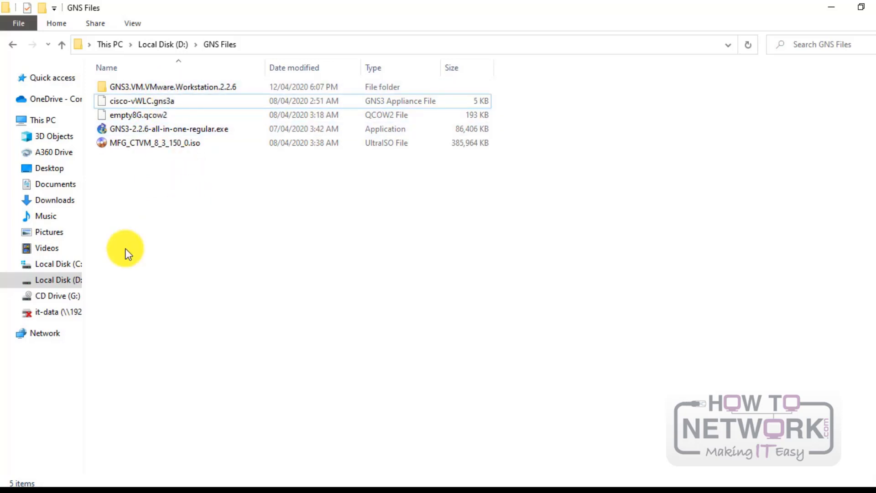
Step: Launch VMware Workstation Pro from a Windows Start search for 'vmwar'
key("super")
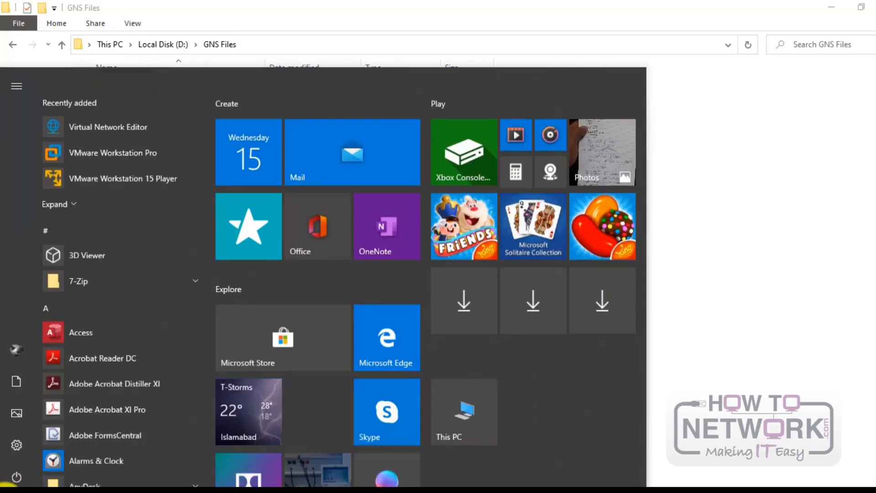
type("vmware")
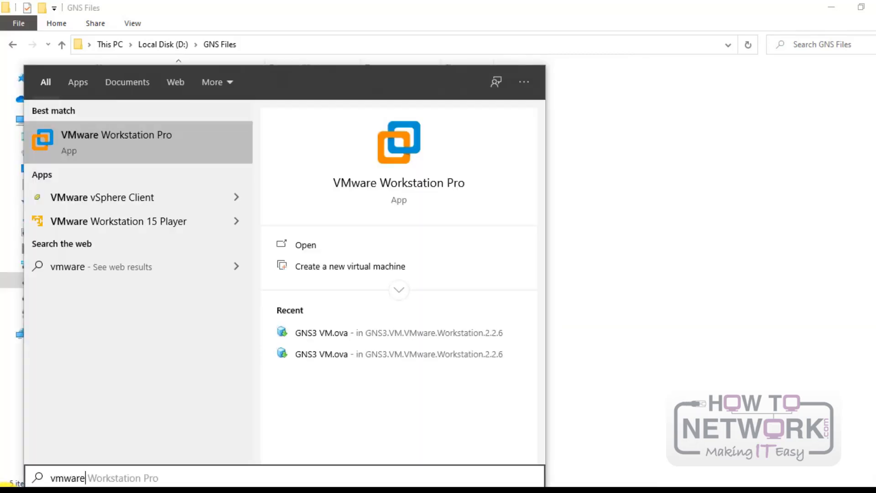
key("Return")
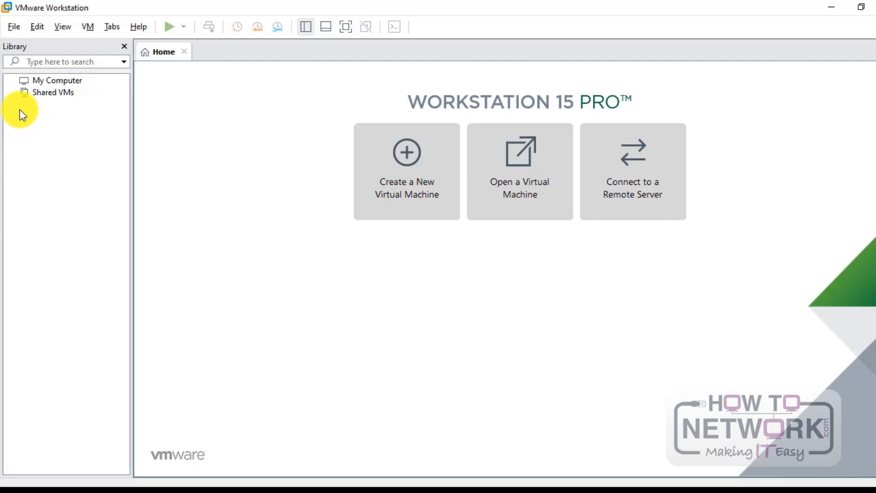
Step: Open 'GNS3 VM.ova' from D:\GNS Files\GNS3.VM.VMware.Workstation.2.2.6 via File > Open
left_click(15, 27)
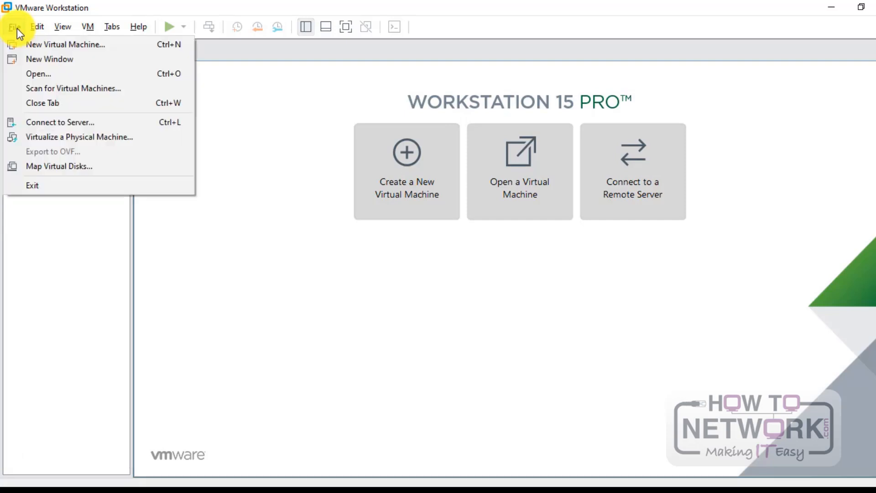
left_click(38, 73)
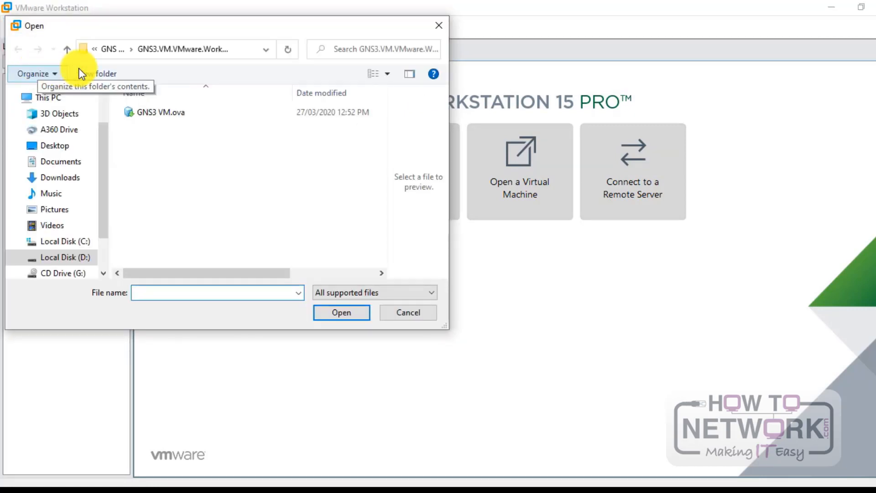
left_click(109, 49)
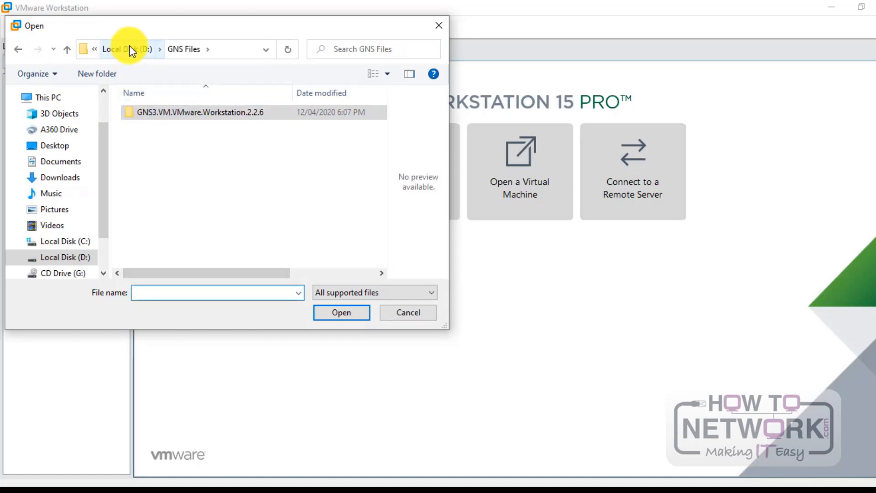
double_click(175, 115)
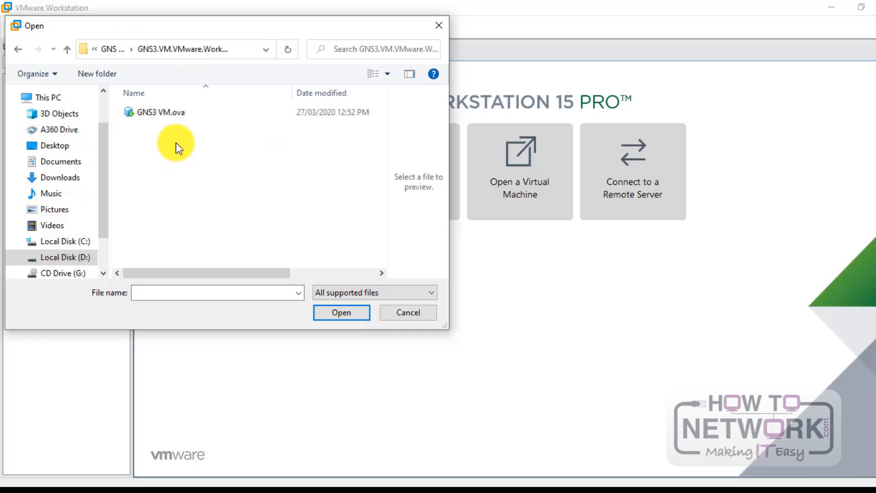
left_click(169, 118)
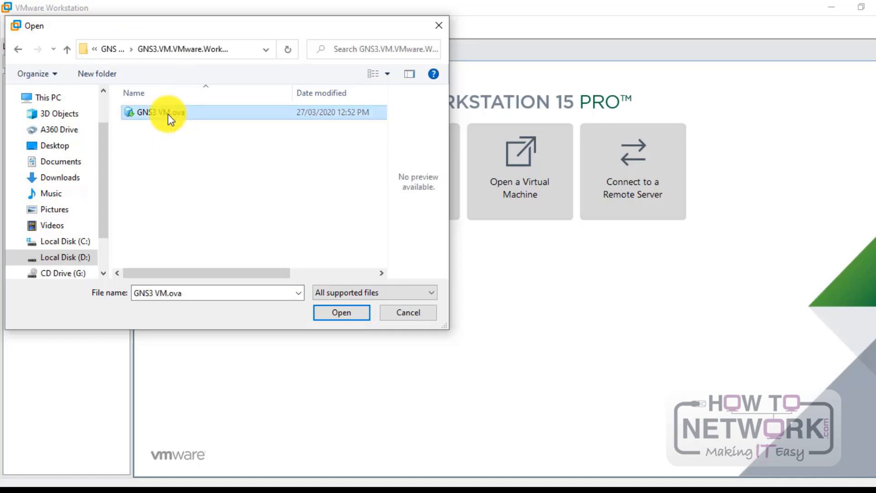
left_click(349, 316)
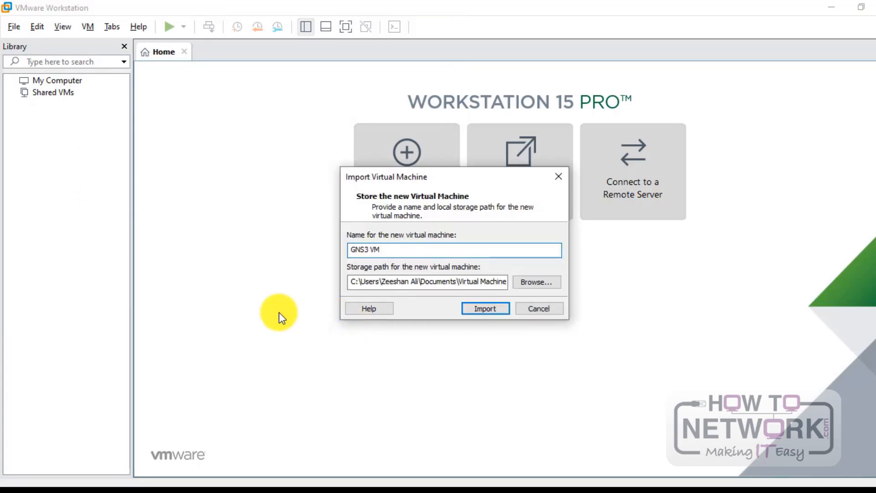
Step: Start the GNS3 VM import and wait for the progress window to finish
left_click(508, 309)
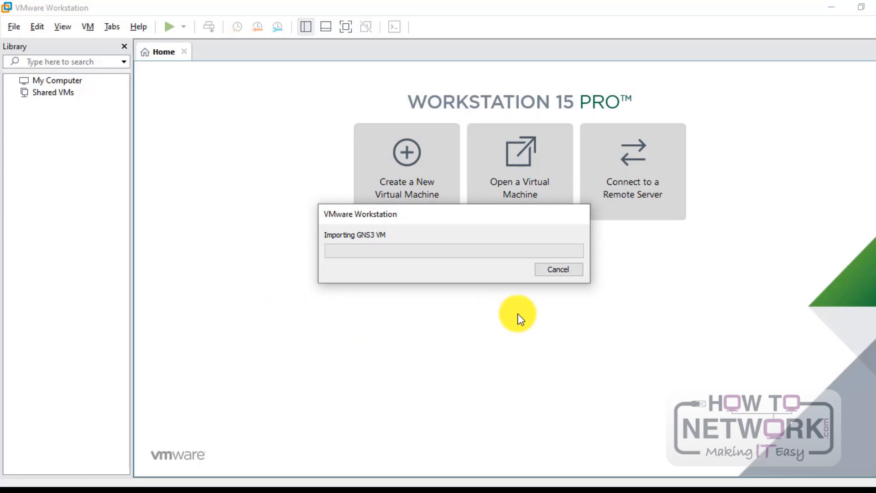
left_click_drag(434, 218, 489, 248)
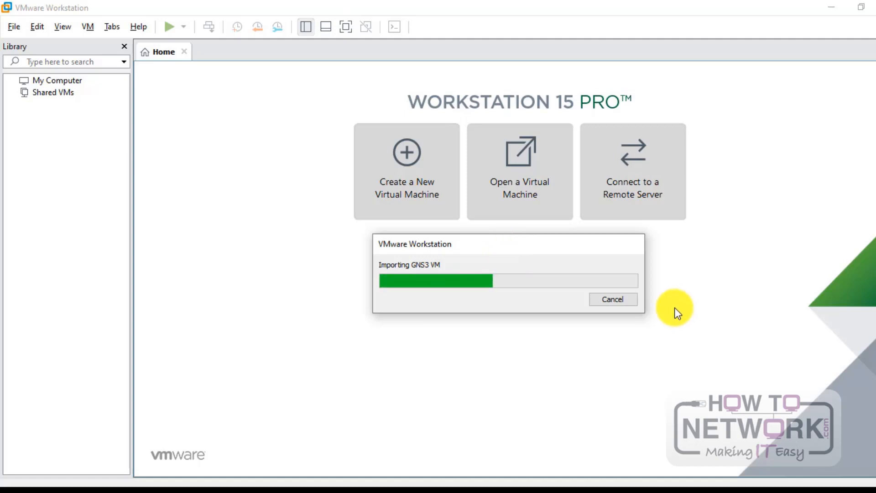
left_click_drag(466, 248, 391, 266)
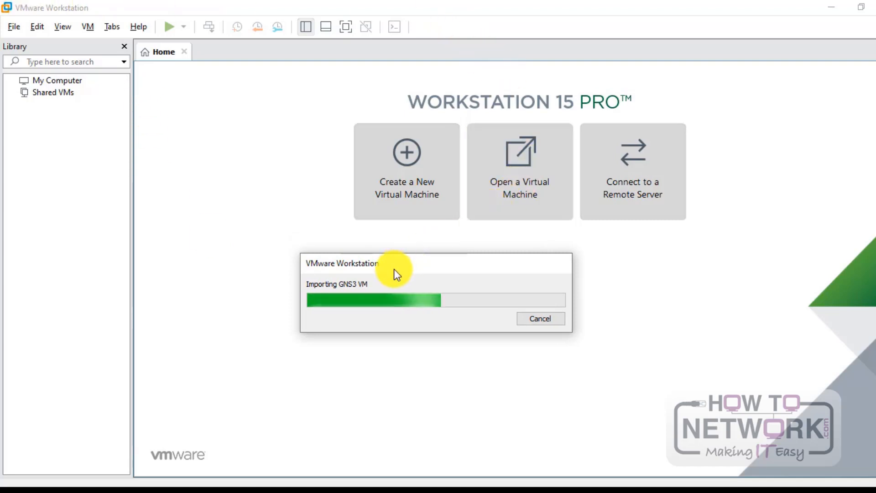
left_click_drag(392, 265, 372, 264)
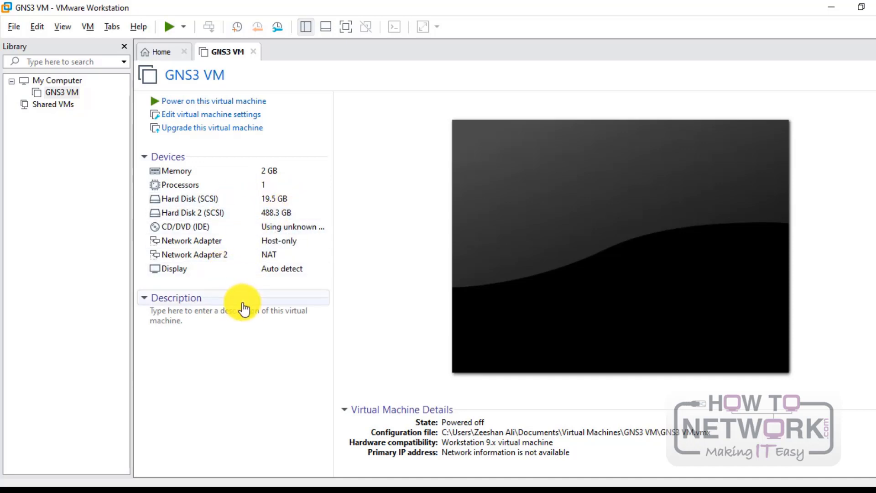
Step: Inspect the network adapter, then reopen the GNS3 VM settings and raise memory to 3.0 GB
left_click(210, 242)
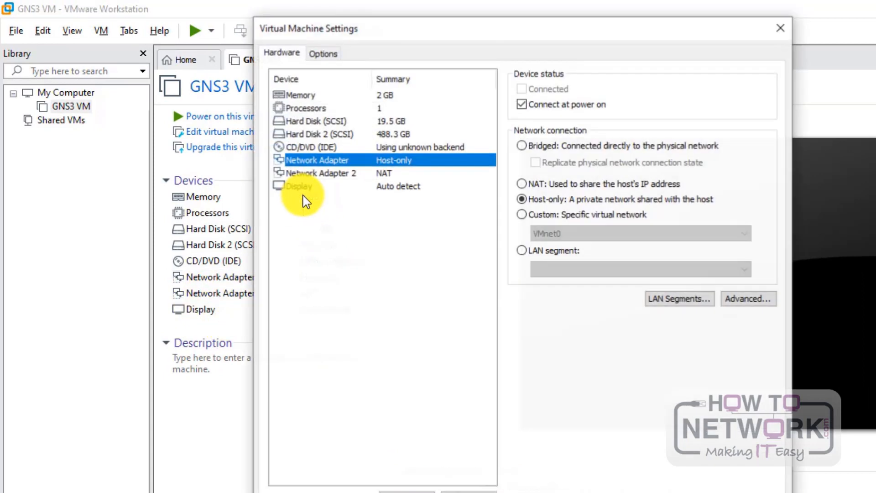
left_click(774, 30)
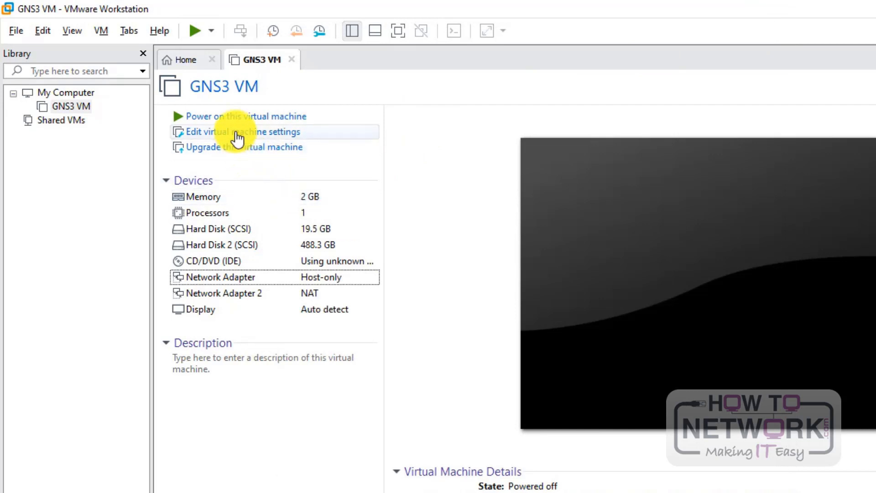
right_click(84, 109)
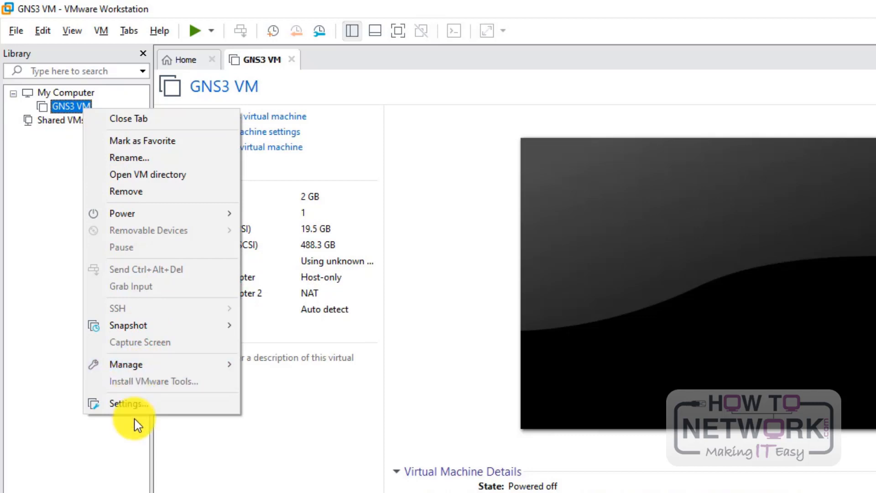
left_click(128, 404)
left_click(234, 131)
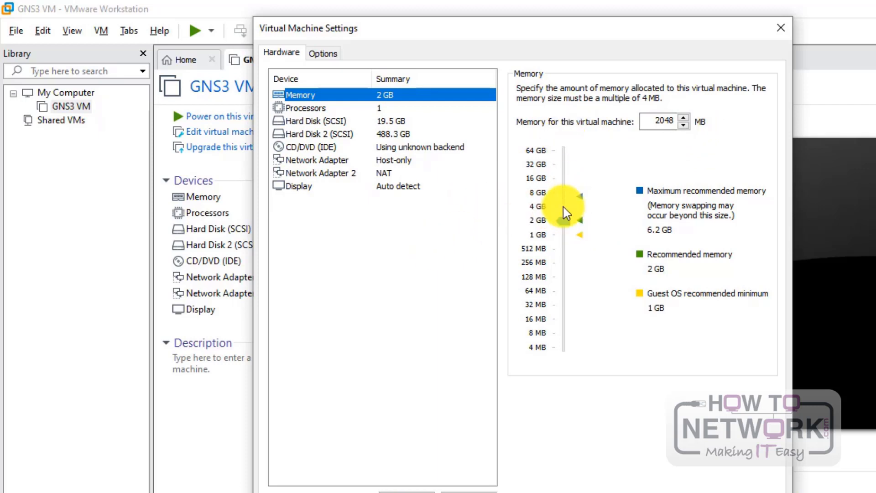
left_click(569, 220)
left_click_drag(569, 220, 570, 214)
left_click(407, 244)
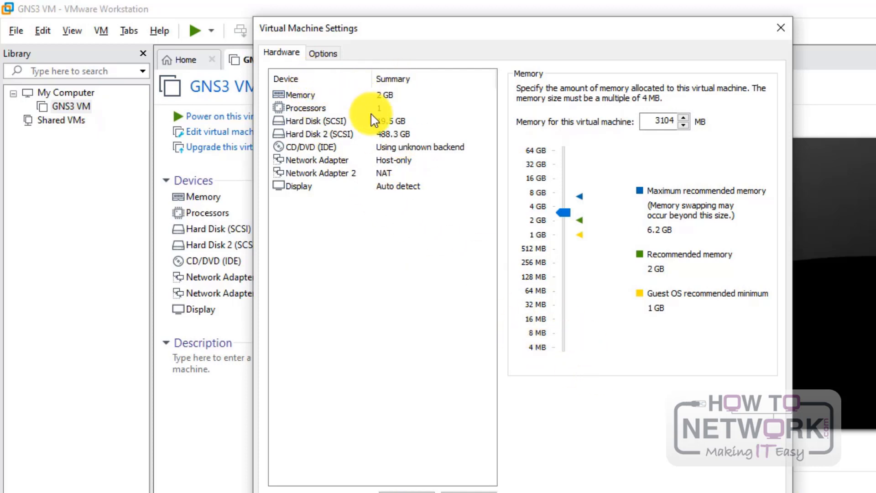
Step: Enable Intel VT-x/EPT or AMD-V/RVI virtualization for the processor and save the settings
left_click(301, 110)
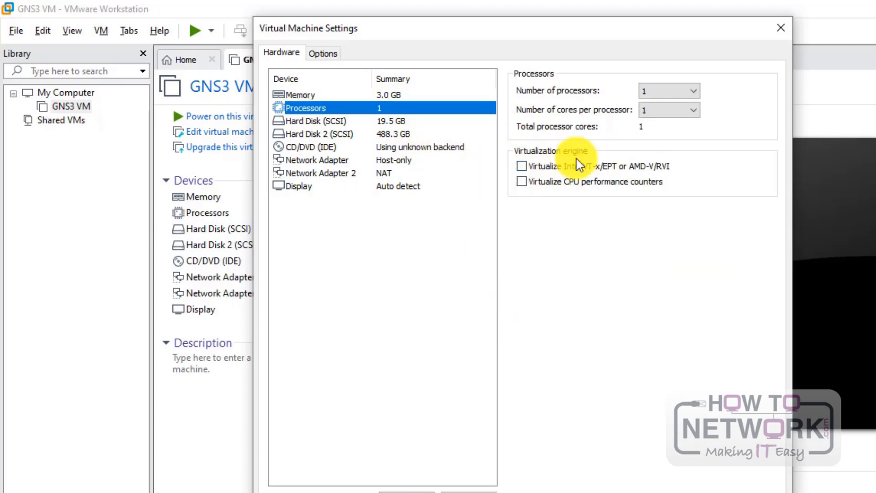
left_click(523, 167)
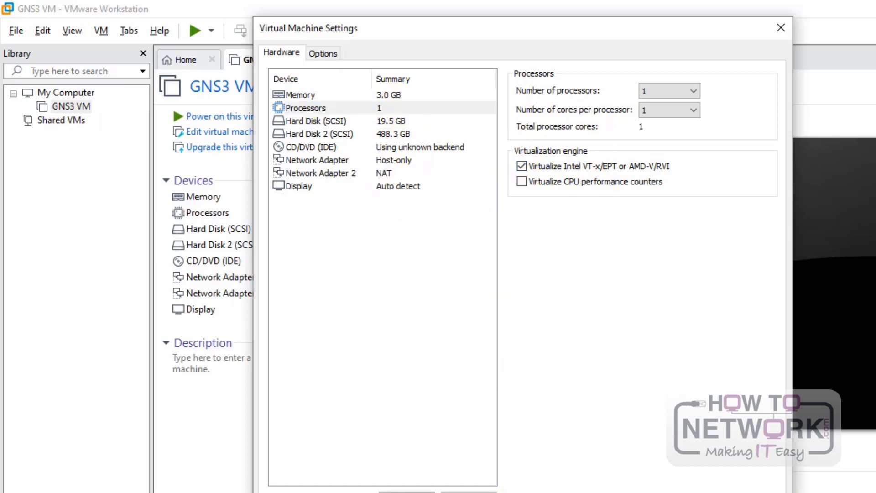
key("Return")
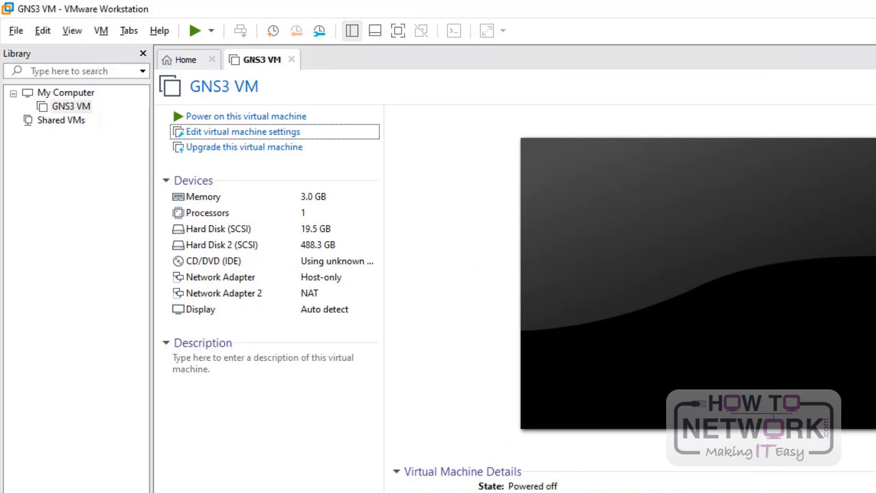
Step: Power on the GNS3 VM and let it boot to server 2.2.6 with KVM support
left_click(250, 117)
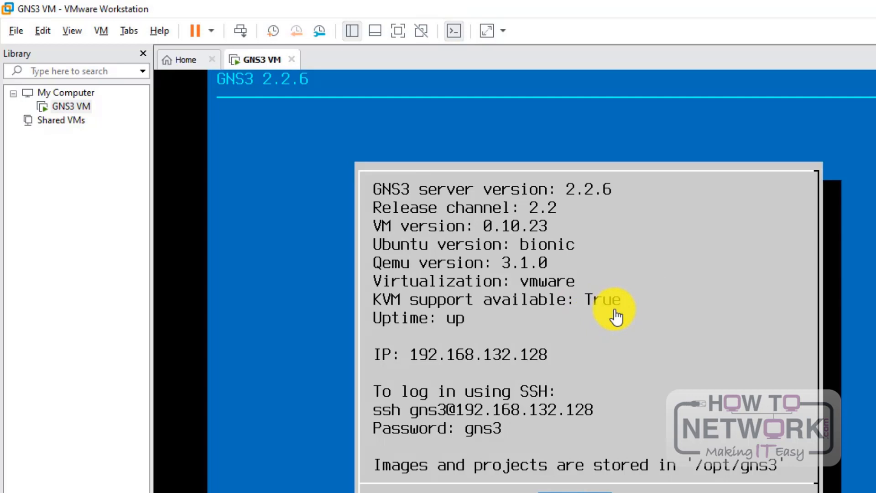
right_click(83, 109)
mouse_move(185, 212)
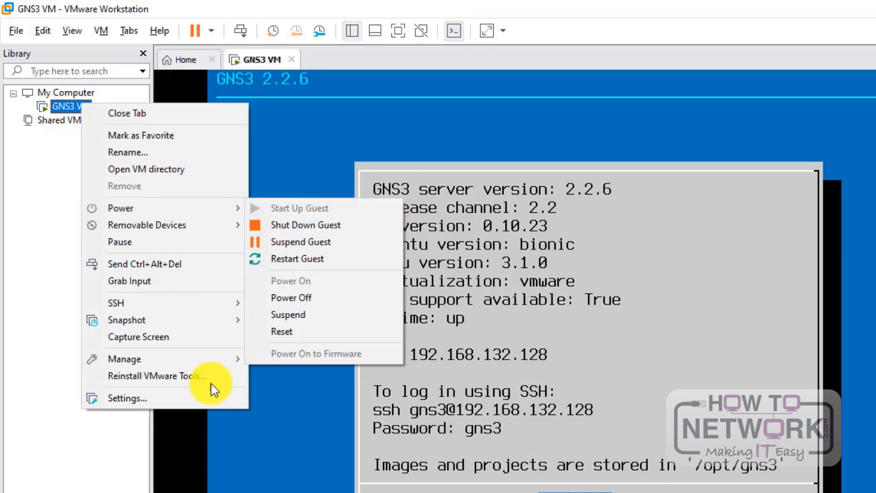
left_click(190, 399)
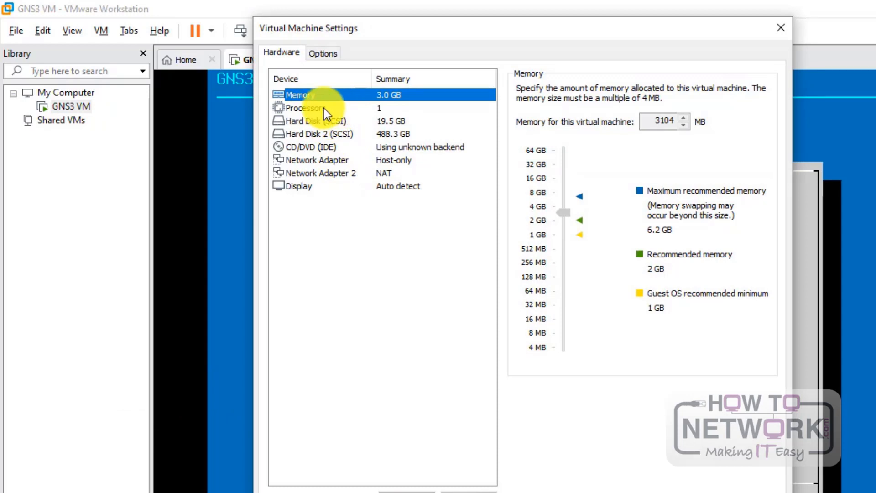
left_click(341, 108)
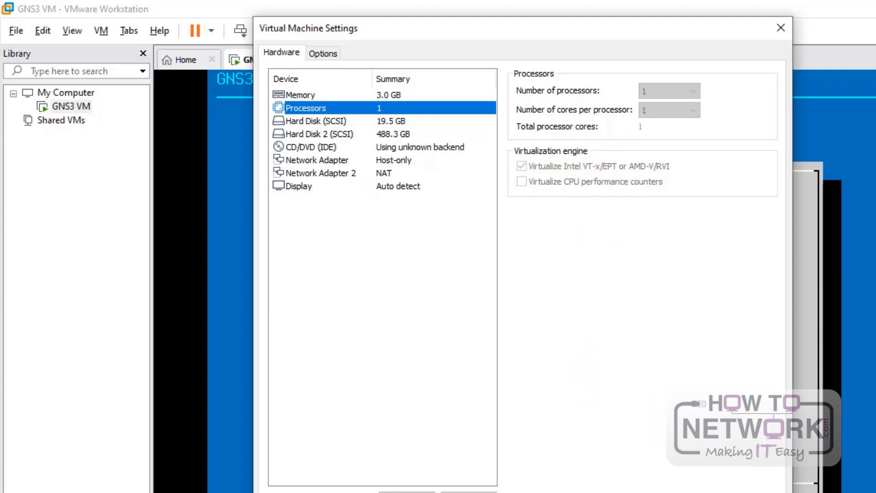
left_click(700, 492)
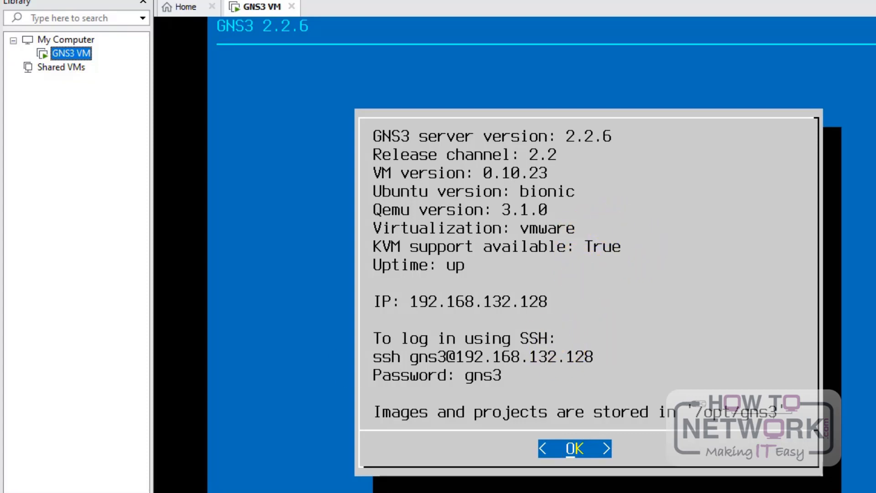
Step: Launch GNS3 by searching 'gns' in the Start menu, then open Help > Setup Wizard
left_click(137, 492)
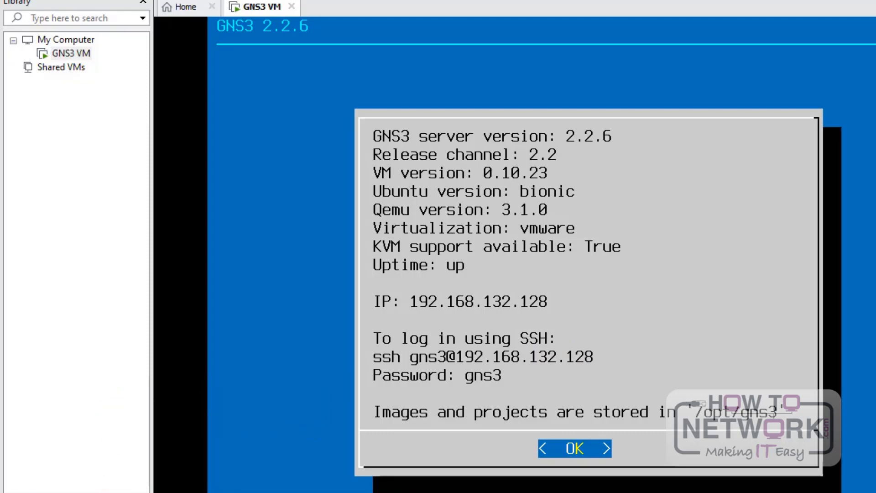
type("gns")
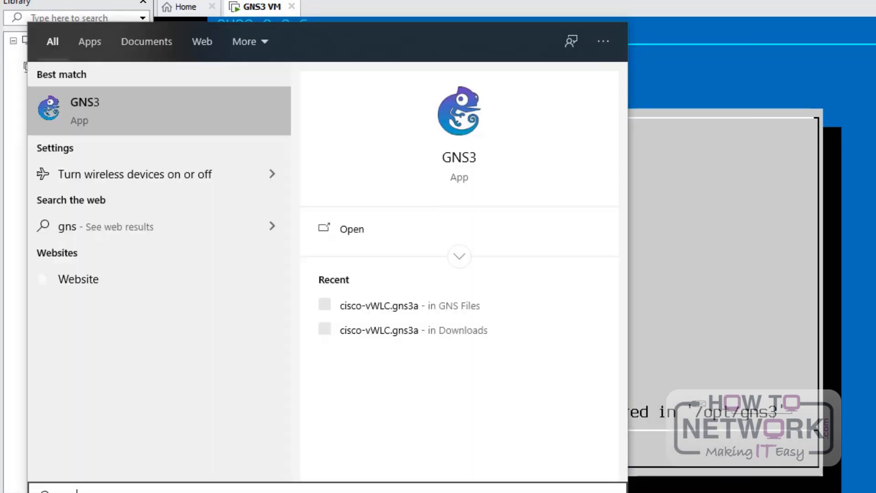
key("Return")
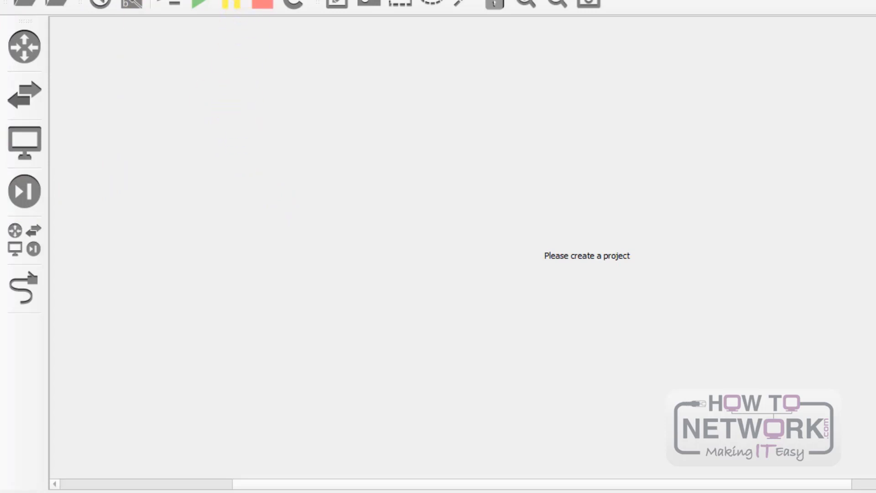
left_click(250, 0)
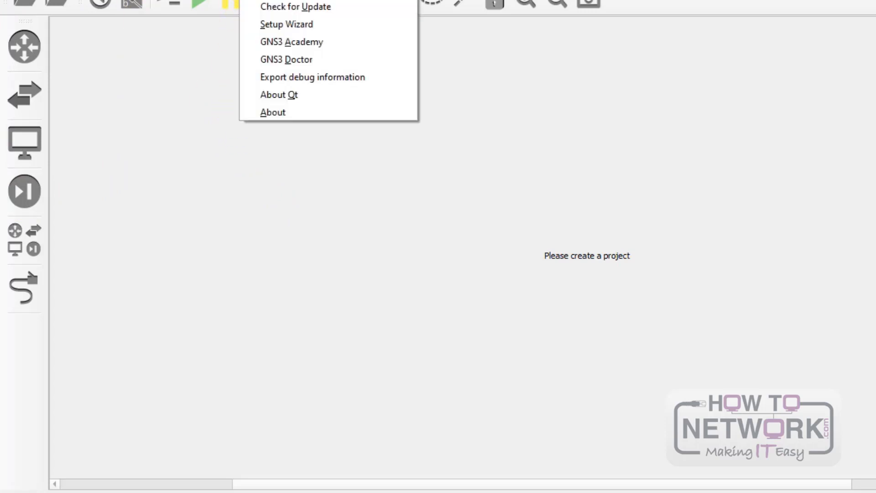
left_click(276, 25)
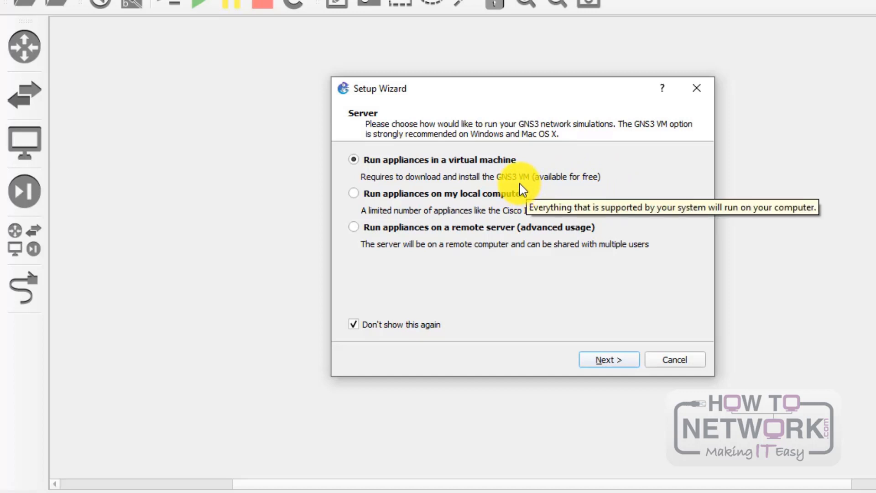
Step: Check the running GNS3 VM console and advance through the local server pages past the successful connection check
left_click(695, 492)
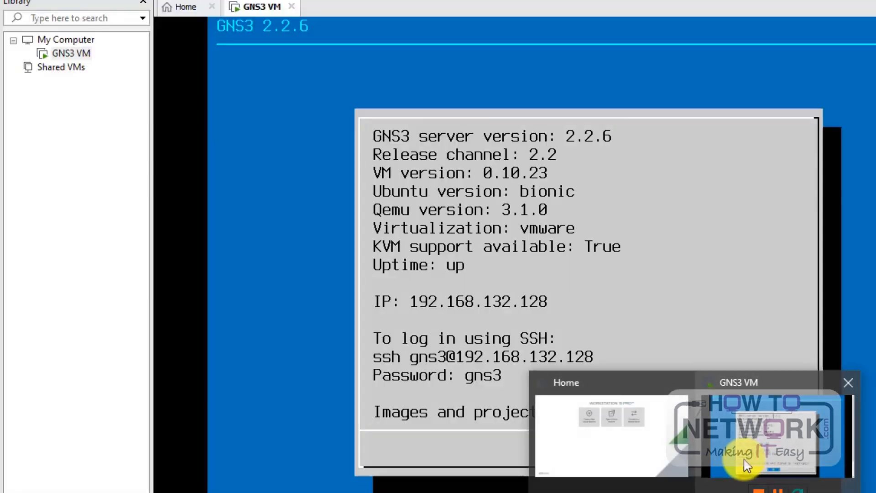
left_click(744, 460)
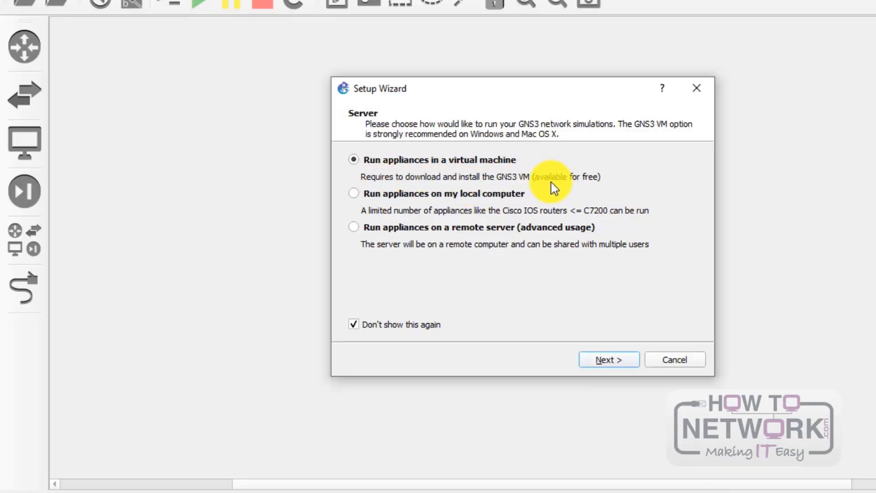
left_click(612, 363)
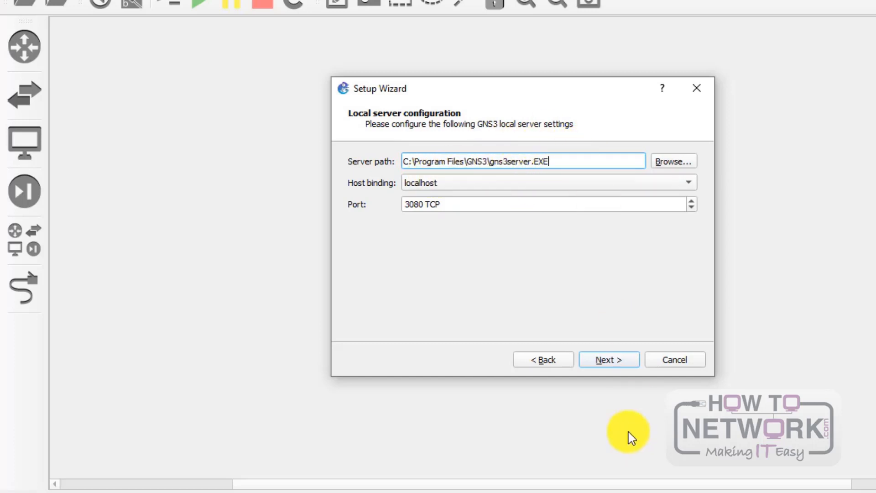
left_click(614, 357)
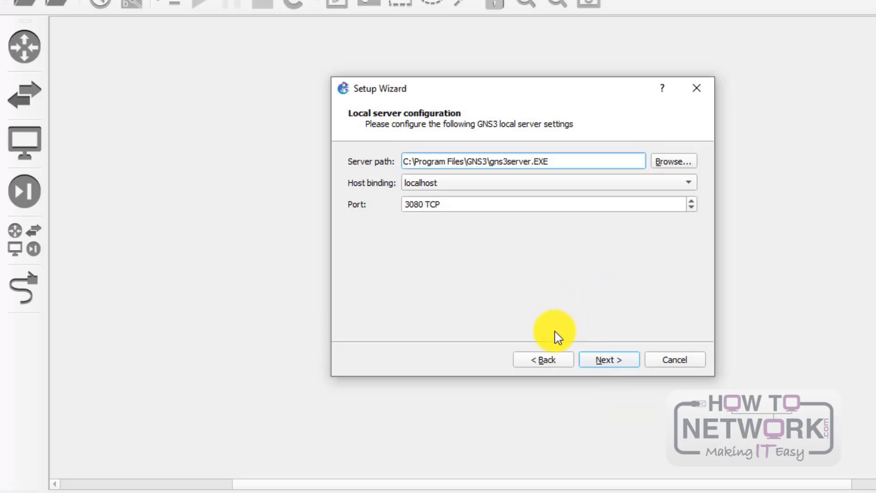
left_click(616, 361)
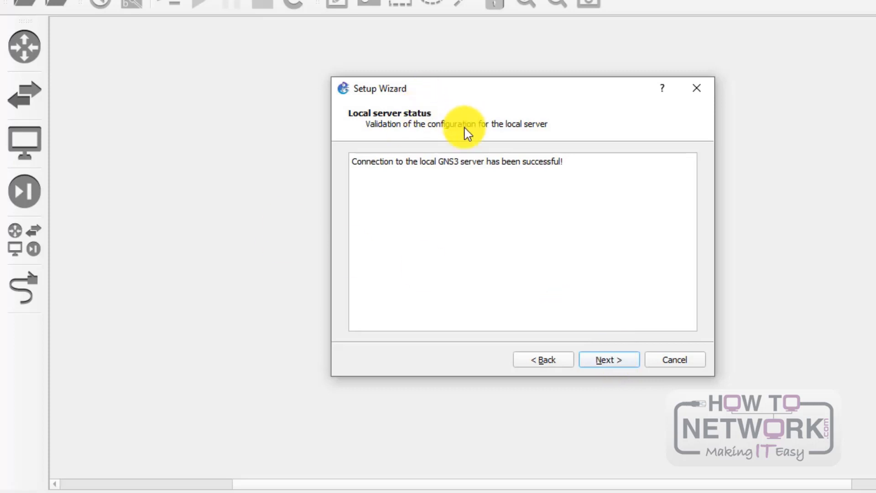
left_click(608, 365)
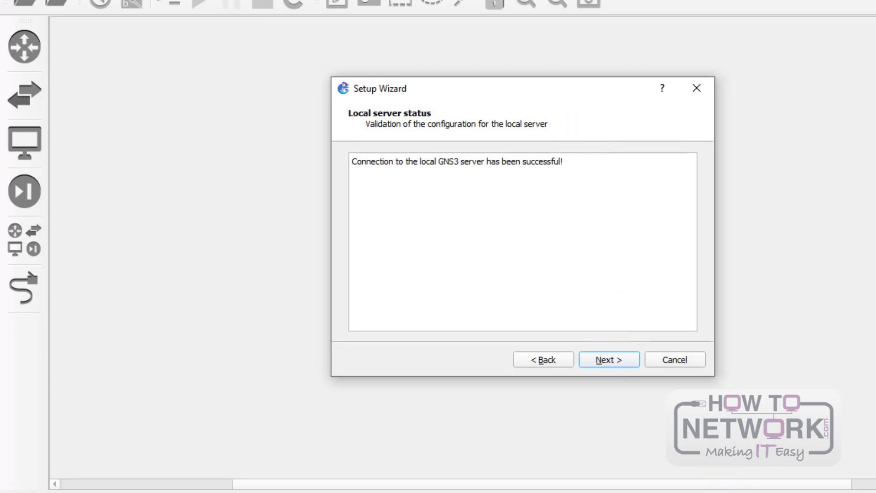
left_click(749, 459)
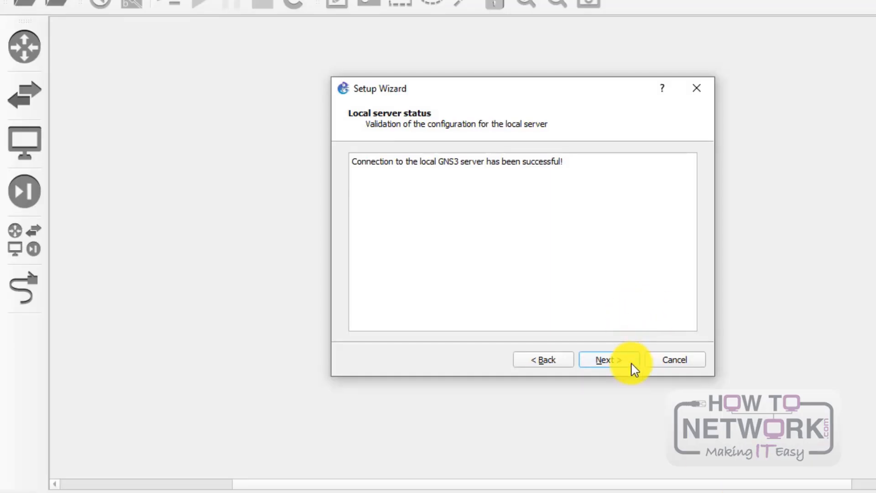
left_click(633, 363)
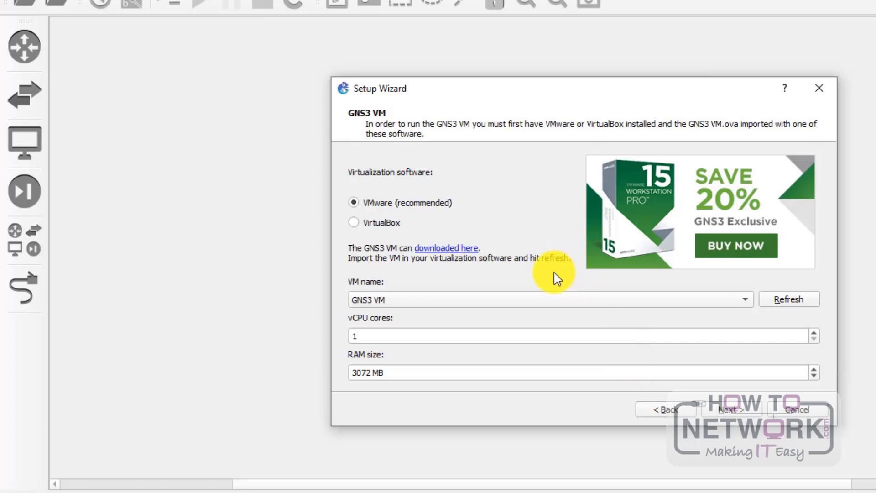
Step: Accept the GNS3 VM on VMware with 1 vCPU and 3072 MB RAM and finish the wizard
left_click_drag(589, 98, 530, 45)
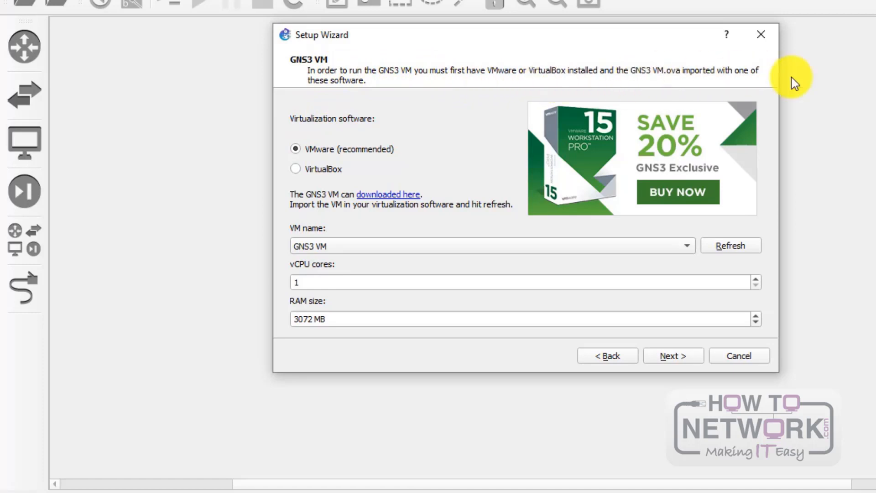
left_click(672, 357)
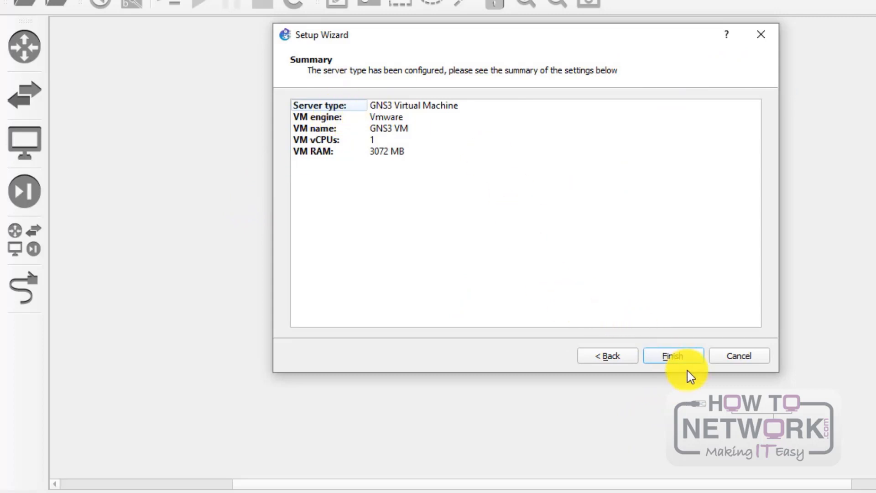
left_click(684, 361)
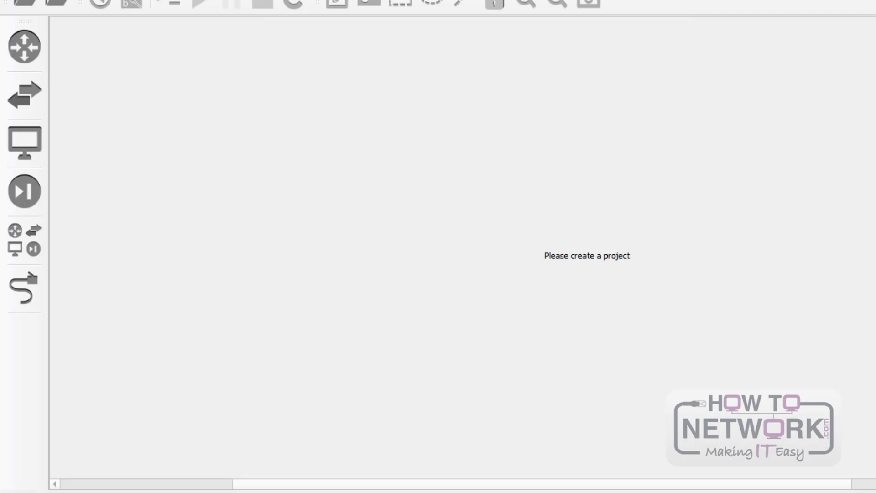
Step: Review the Servers Summary dock, close it, and show the All devices dock
left_click(67, 0)
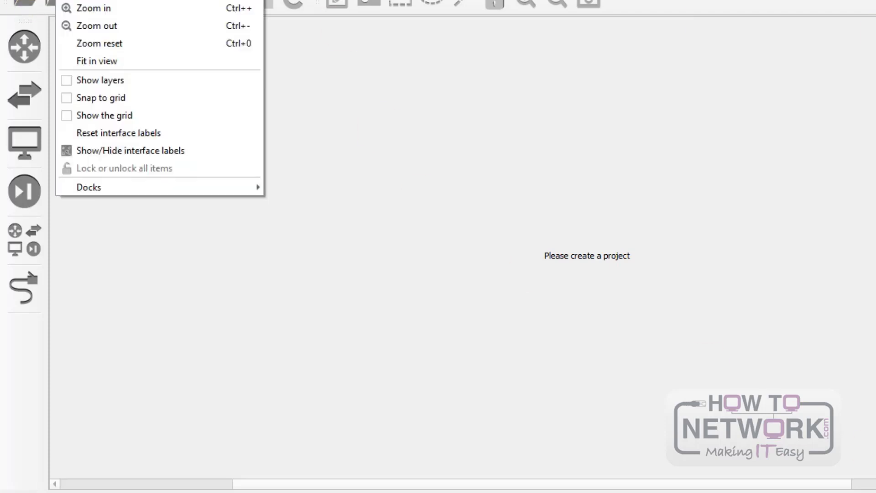
mouse_move(117, 190)
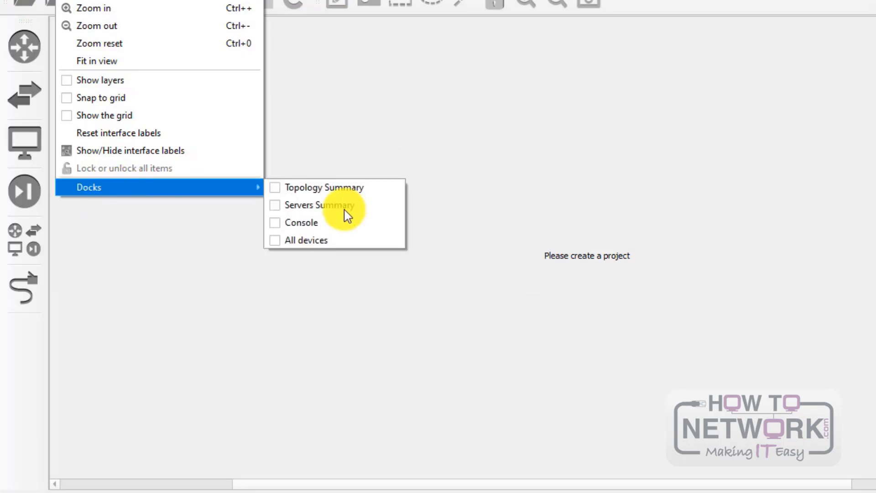
left_click(338, 206)
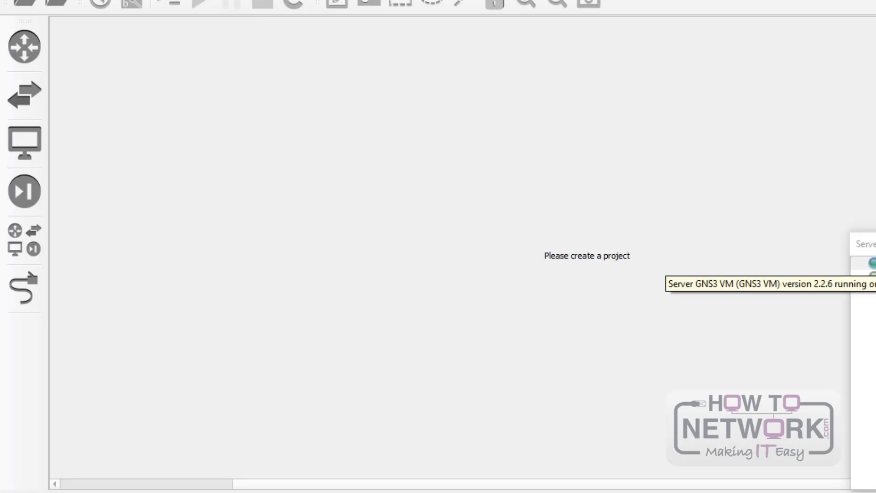
left_click(875, 244)
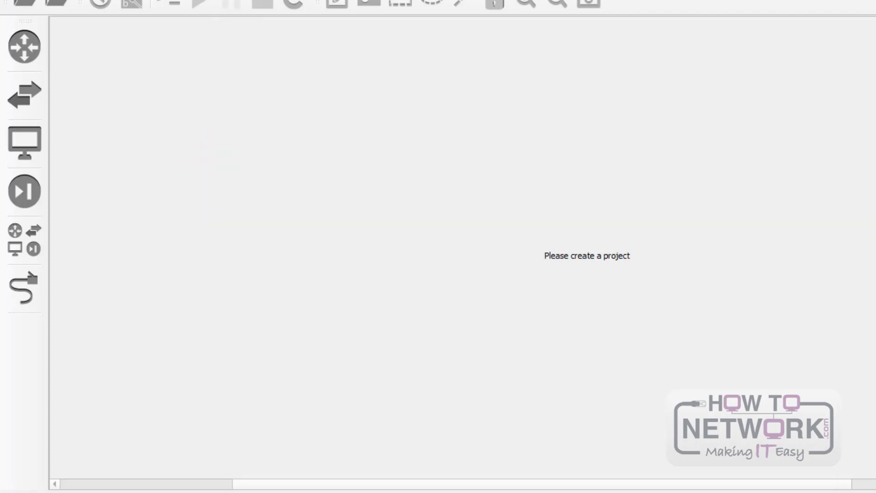
left_click(25, 250)
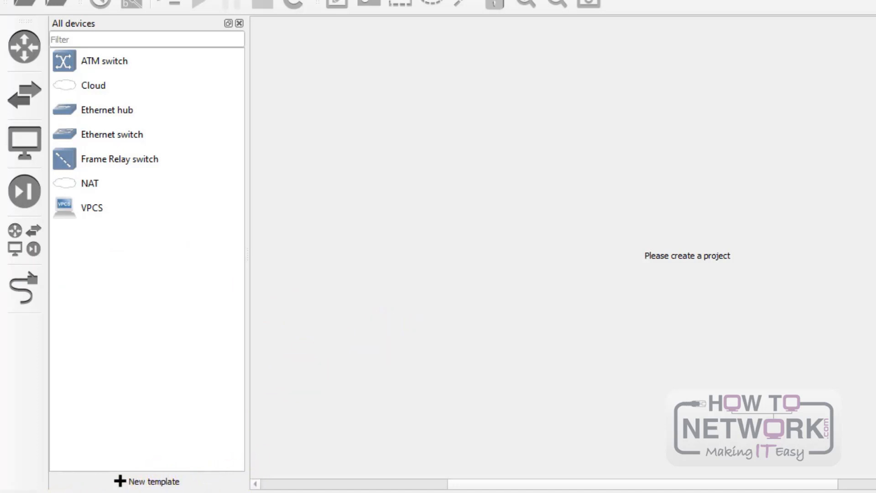
Step: Locate the cisco-vWLC.gns3a appliance file in the GNS Files folder
left_click(71, 492)
left_click(464, 336)
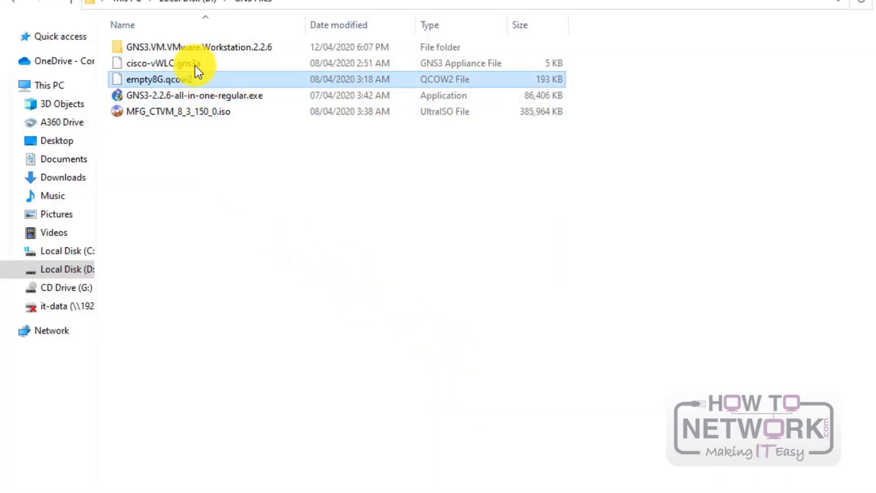
left_click(229, 68)
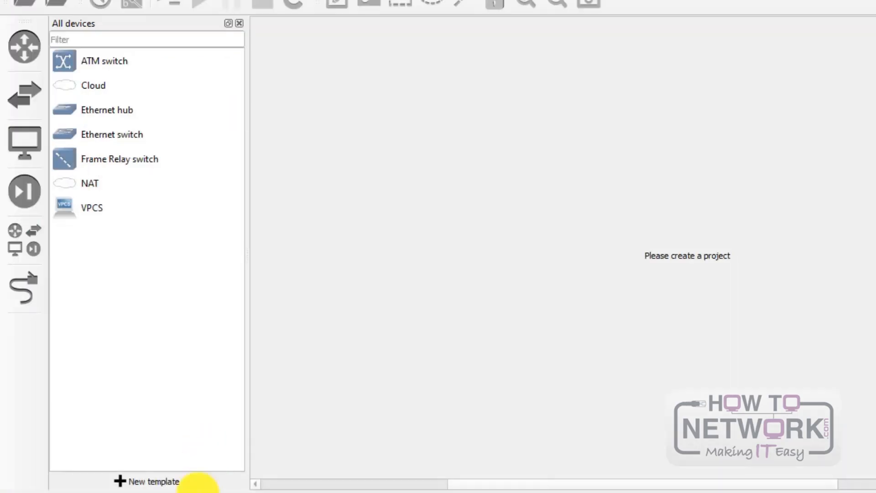
Step: Import cisco-vWLC.gns3a as a new template on the GNS3 VM with the default Qemu binary
left_click(153, 481)
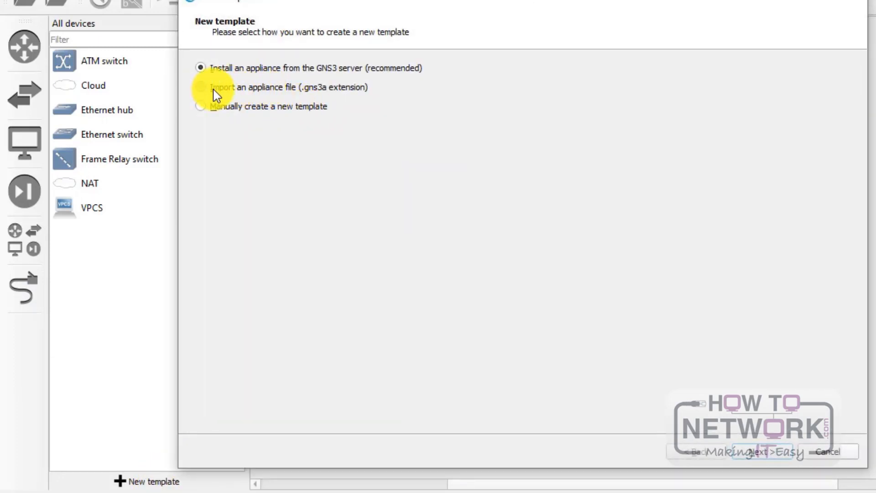
left_click(767, 452)
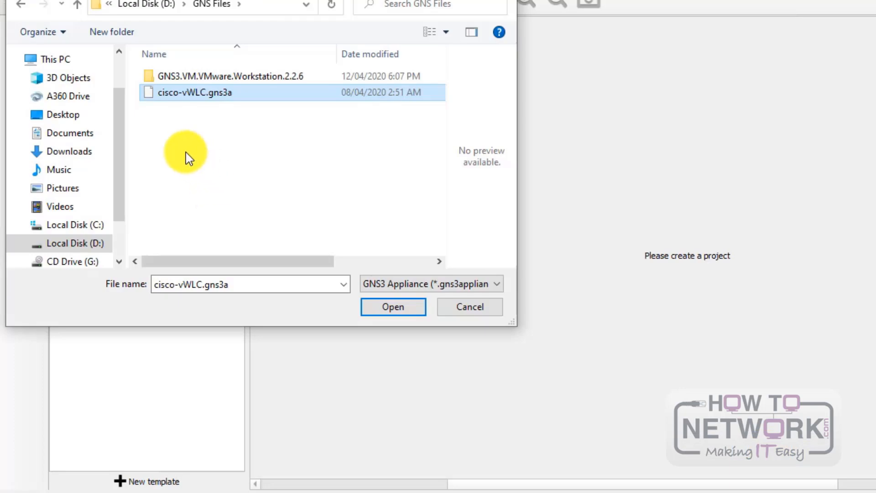
left_click(395, 310)
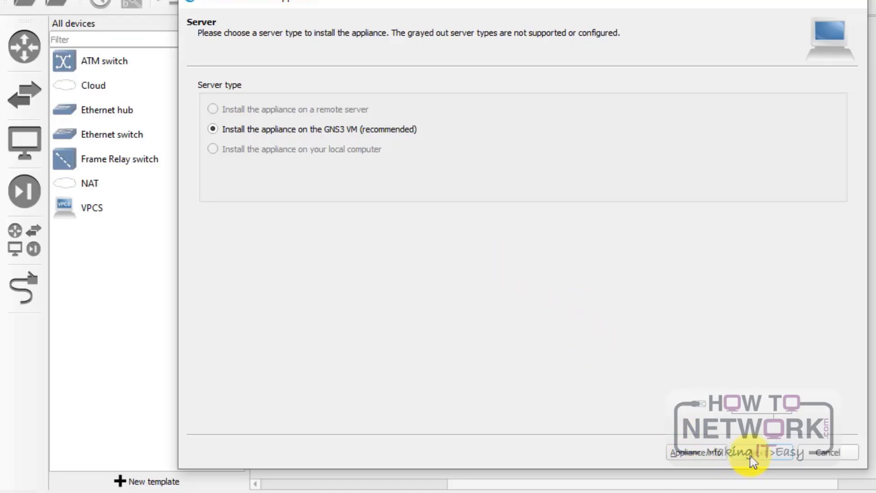
left_click(753, 459)
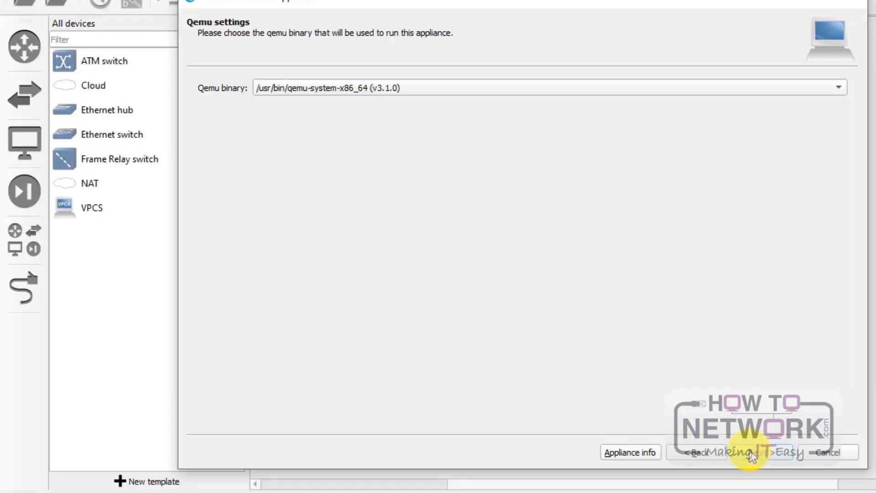
left_click(776, 454)
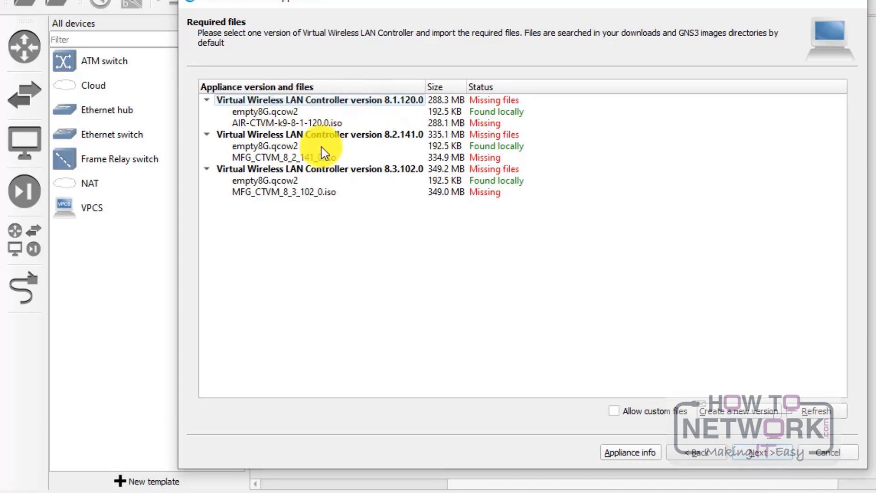
Step: Confirm MFG_CTVM_8_3_150_0.iso is present in the GNS Files folder
left_click(64, 481)
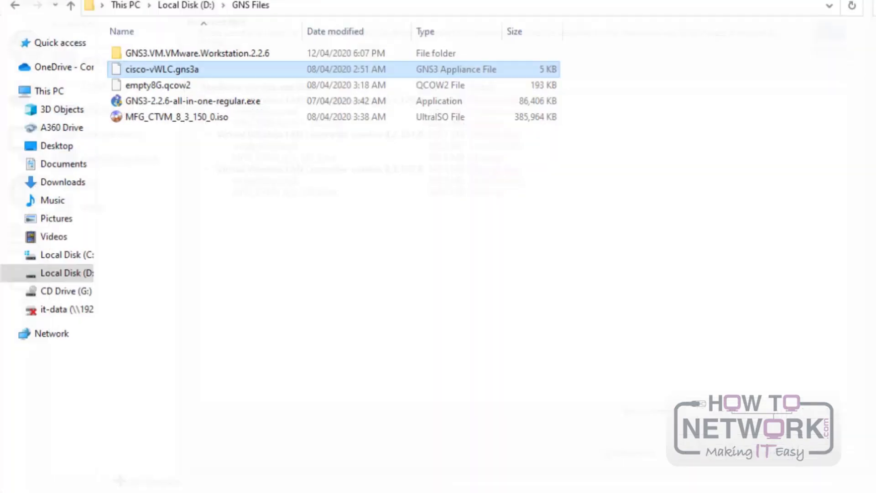
left_click(182, 327)
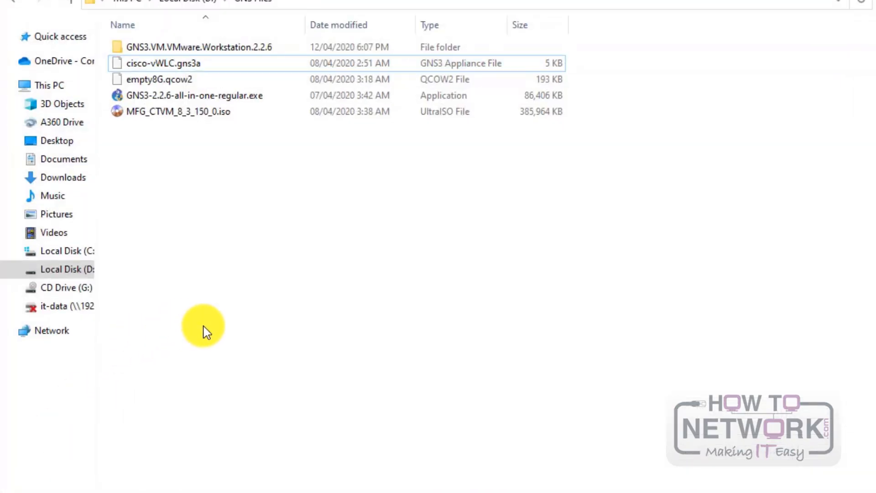
left_click(216, 115)
left_click(197, 183)
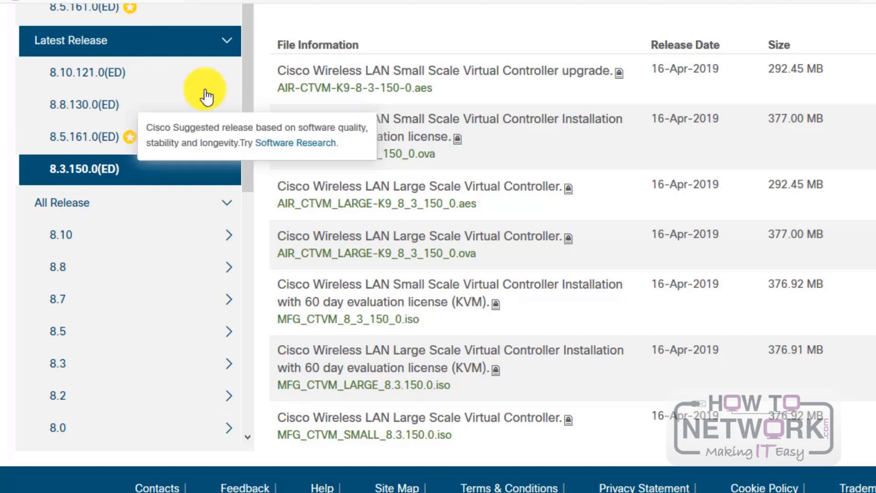
Step: Scroll the 8.3.150.0 file list to review MFG_CTVM_8_3_150_0.iso, then return to the GNS3 wizard
scroll(65, 200, "up", 1)
scroll(68, 203, "down", 3)
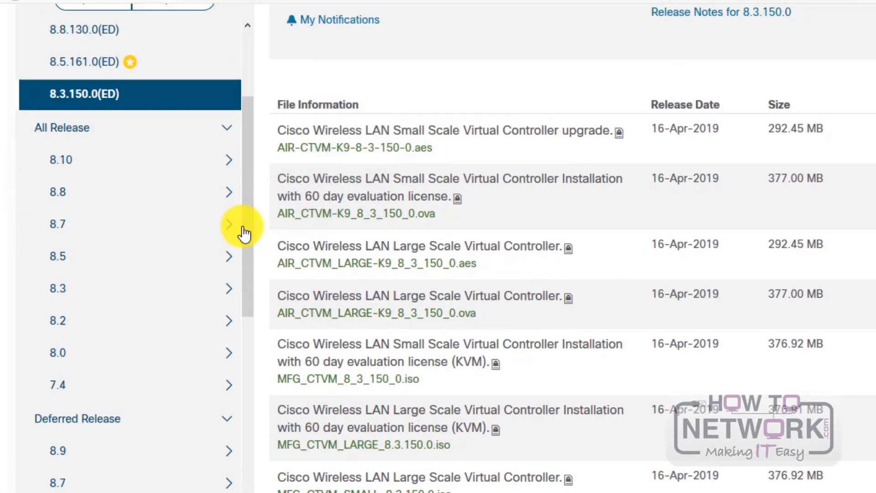
scroll(352, 321, "up", 1)
scroll(351, 313, "down", 3)
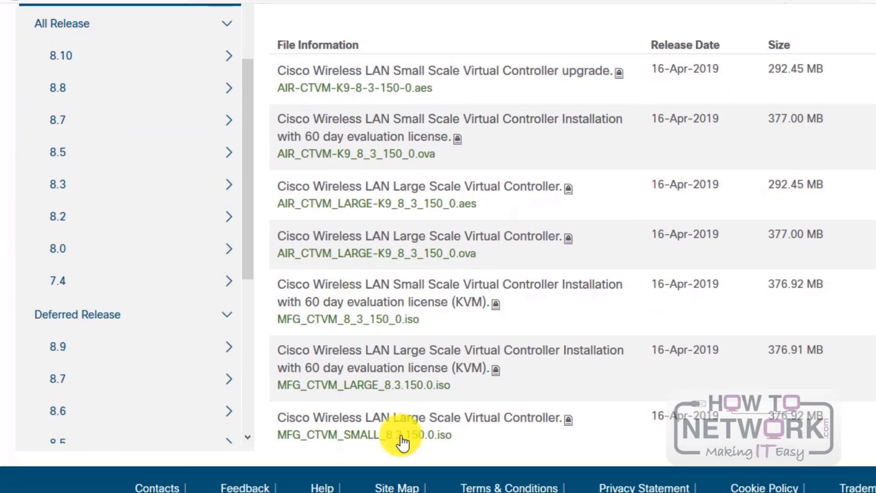
mouse_move(389, 424)
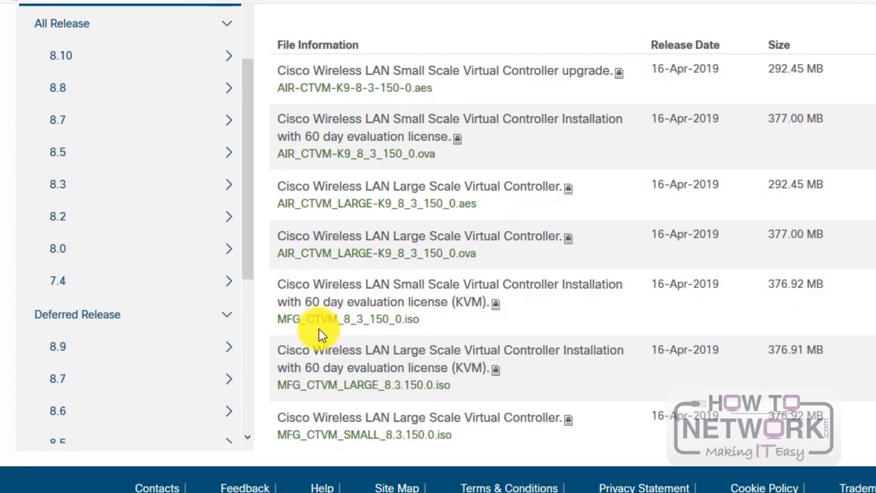
mouse_move(358, 330)
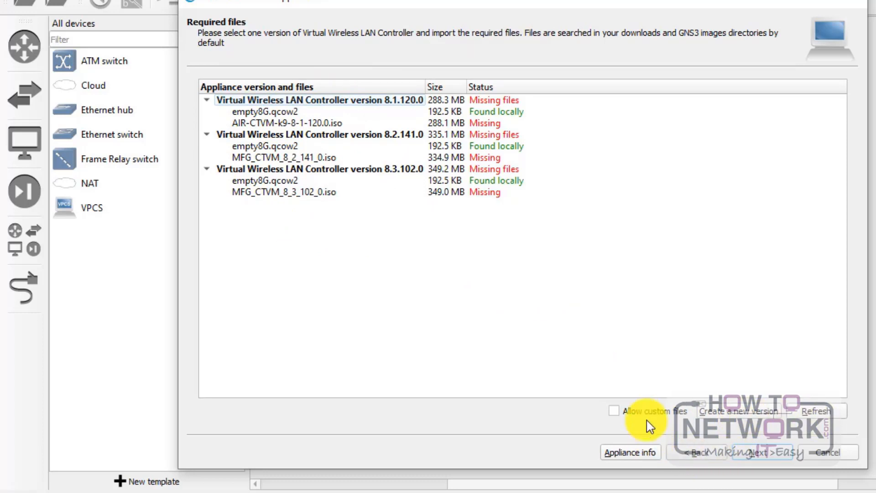
Step: Create controller version 8.3.150.0 in the required files list and select it
left_click(739, 413)
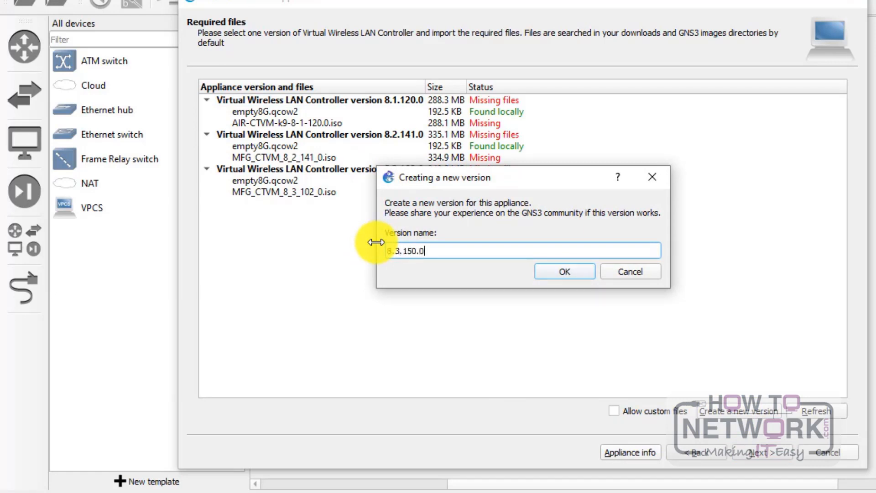
left_click(570, 271)
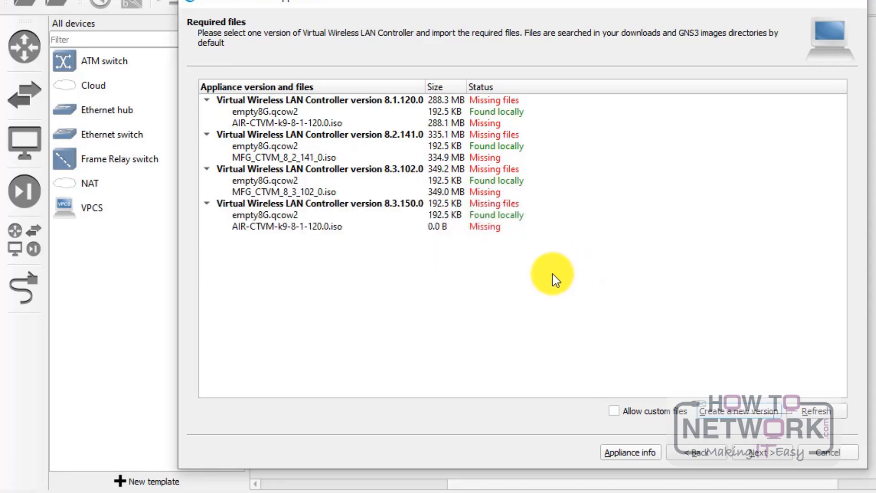
left_click(422, 205)
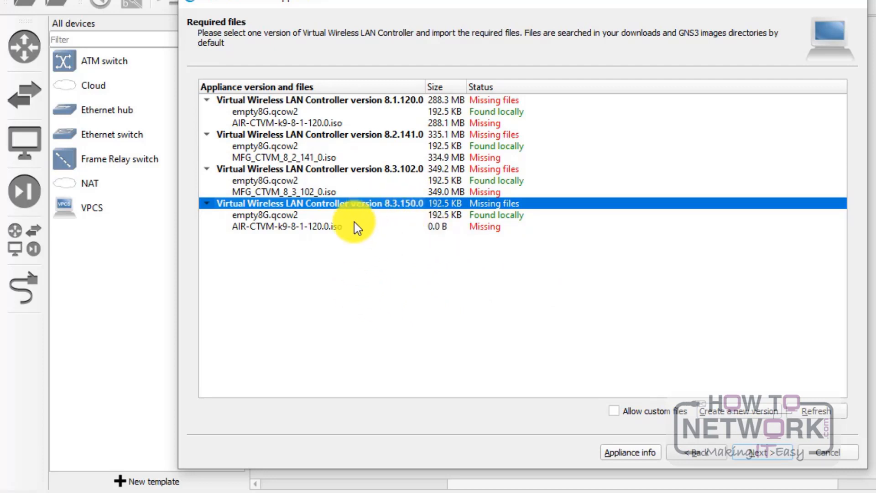
Step: Compare version 8.3.150.0's files: empty8G.qcow2 is found, AIR-CTVM-k9-8-1-120.0.iso is missing
left_click(256, 215)
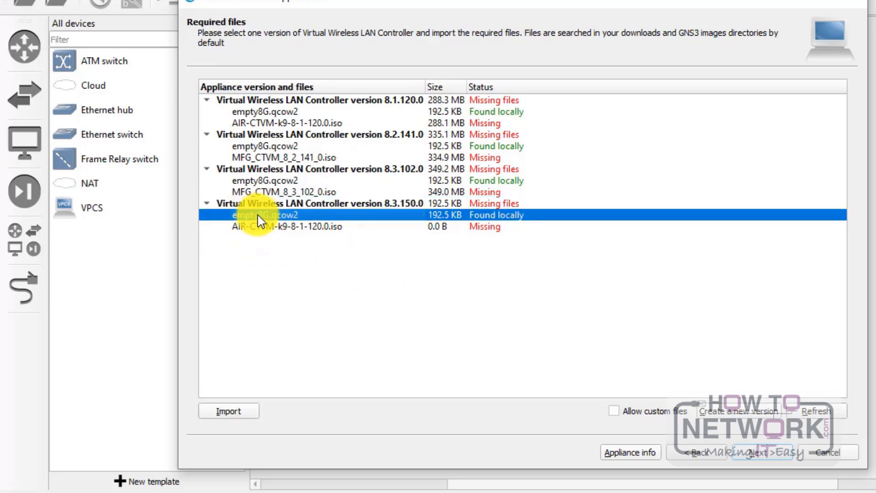
left_click(279, 226)
left_click(281, 216)
left_click(283, 226)
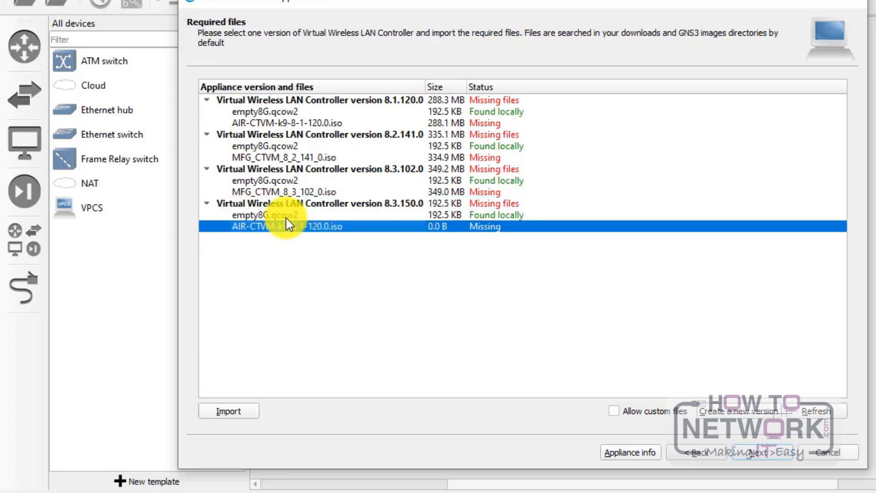
left_click(287, 219)
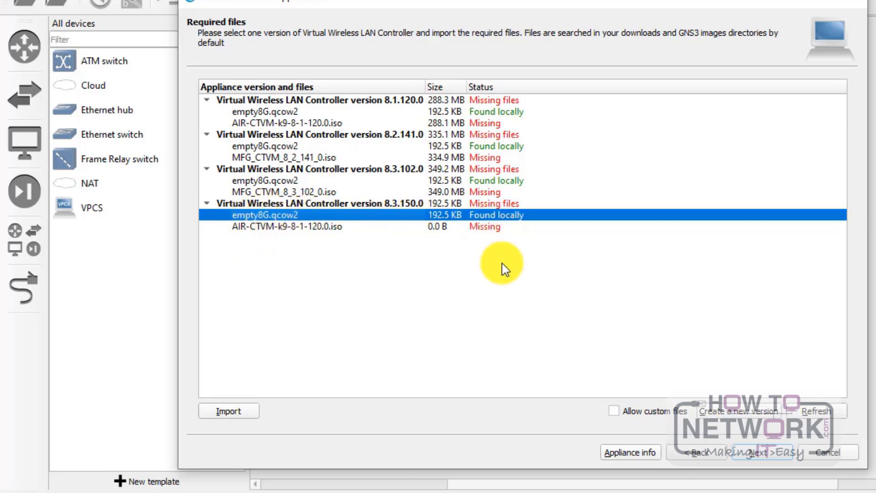
left_click(492, 225)
left_click(499, 216)
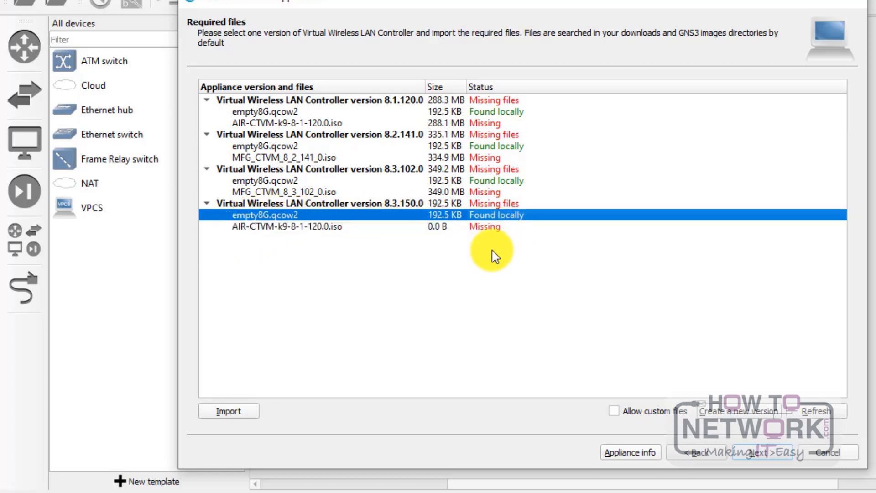
left_click(493, 228)
left_click(496, 217)
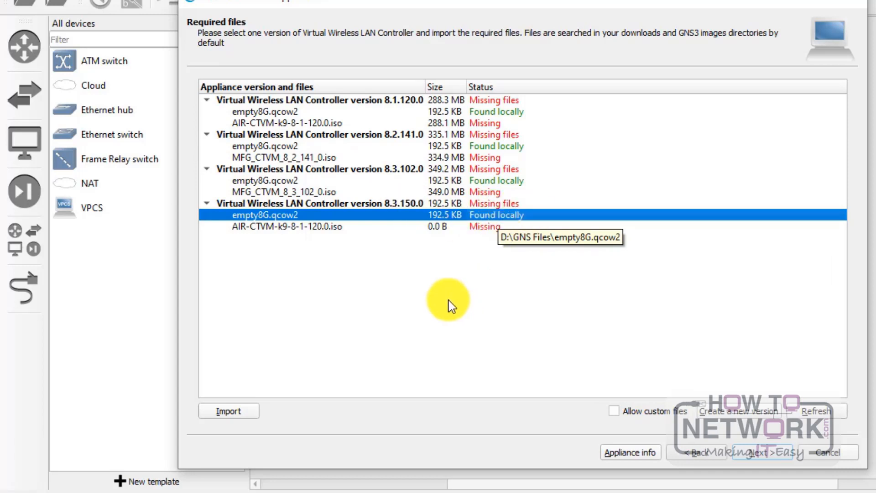
left_click(478, 227)
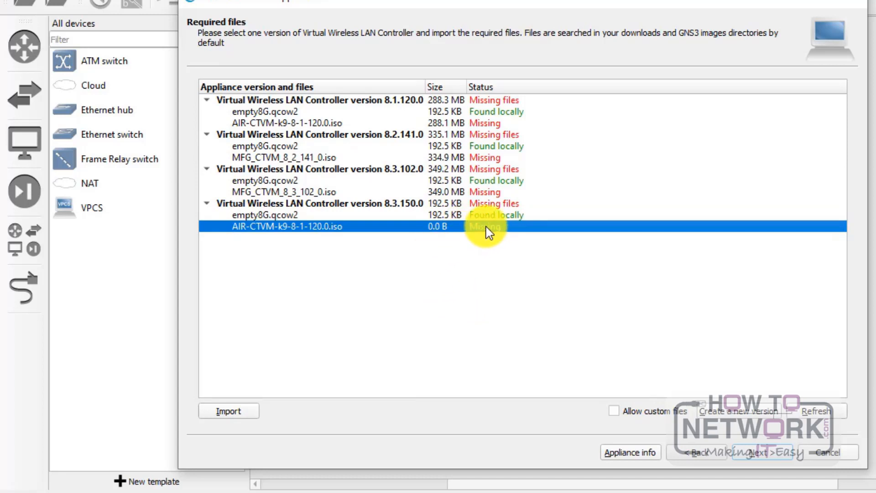
left_click(264, 214)
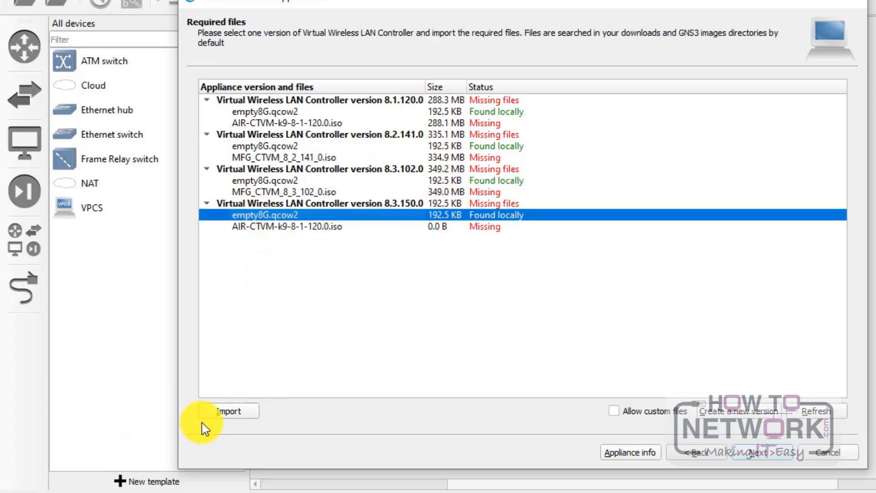
Step: Select the missing AIR-CTVM-k9-8-1-120.0.iso entry and start an Import for it
left_click(237, 412)
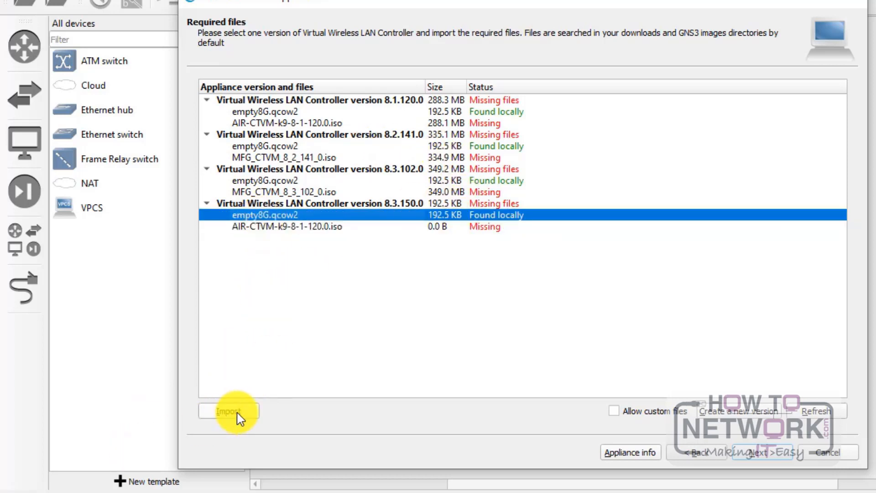
left_click(330, 228)
left_click(286, 214)
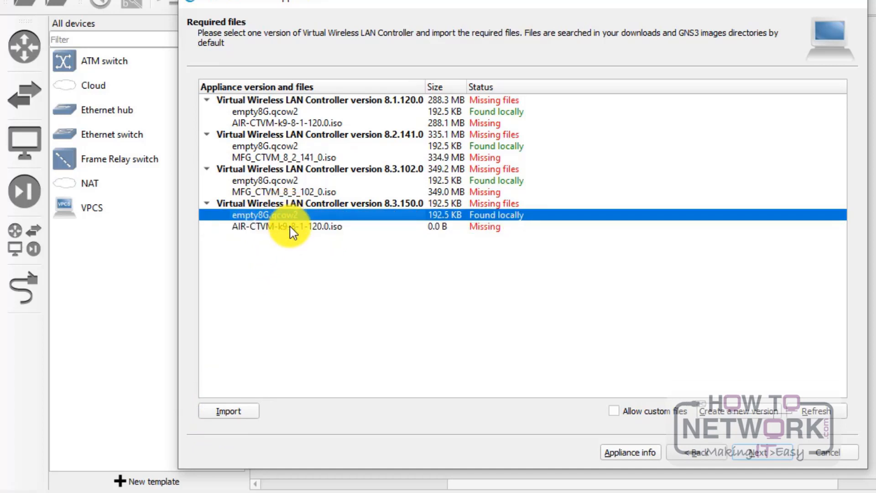
left_click(323, 227)
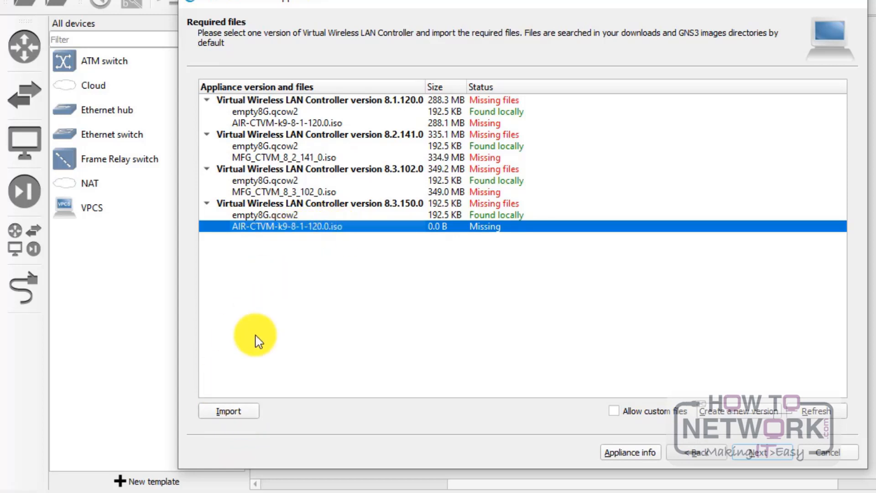
left_click(232, 411)
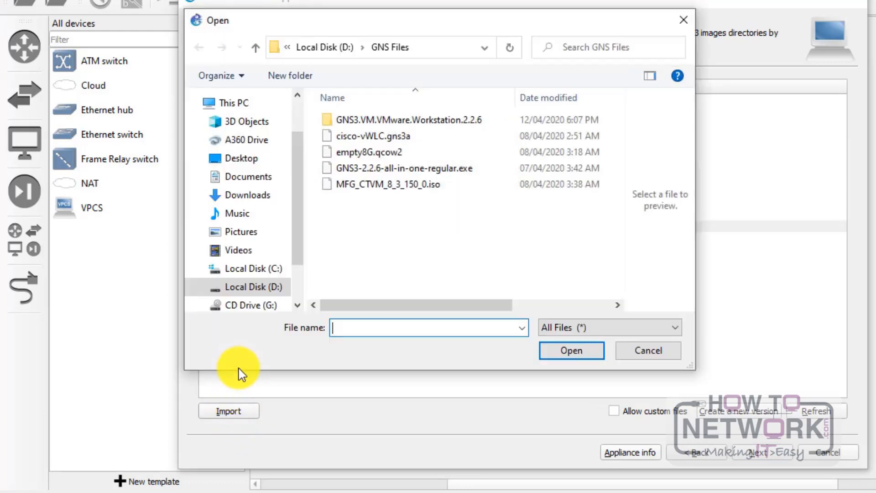
Step: Choose MFG_CTVM_8_3_150_0.iso in the Open dialog as the image to upload
left_click(402, 184)
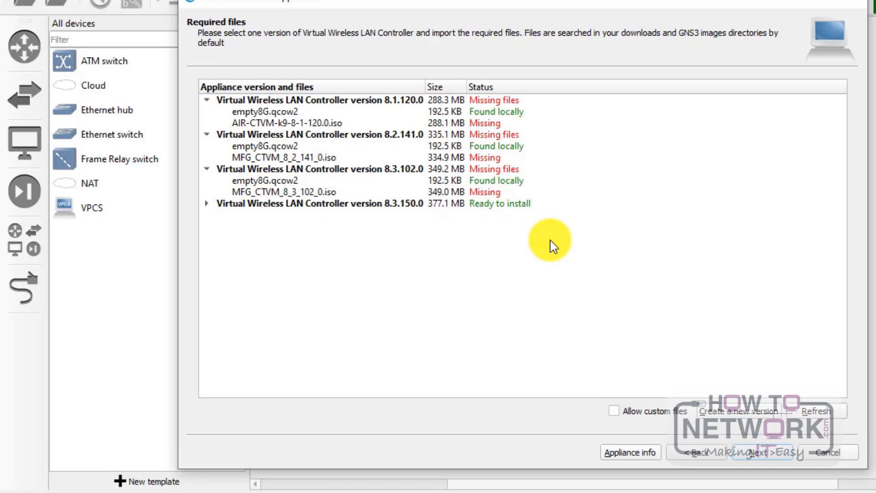
Step: Select Virtual Wireless LAN Controller version 8.3.150.0 and proceed with Next
left_click(206, 204)
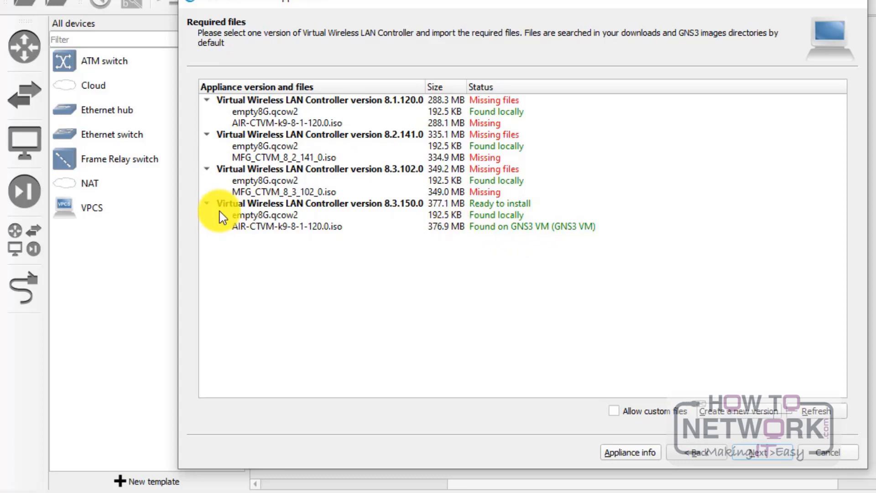
left_click(206, 204)
left_click(206, 204)
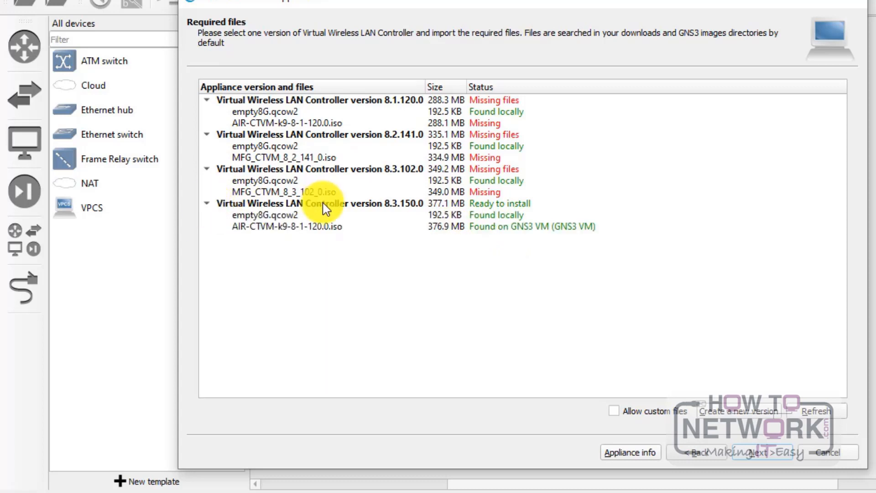
left_click(325, 204)
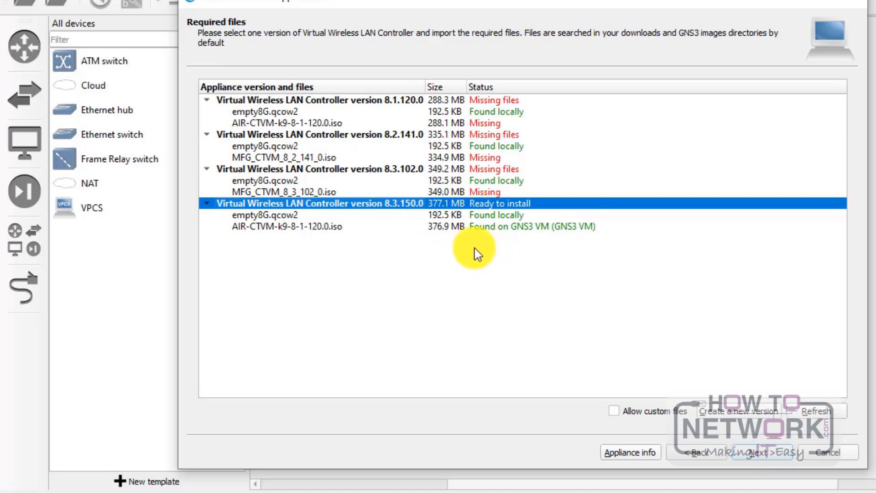
left_click(776, 452)
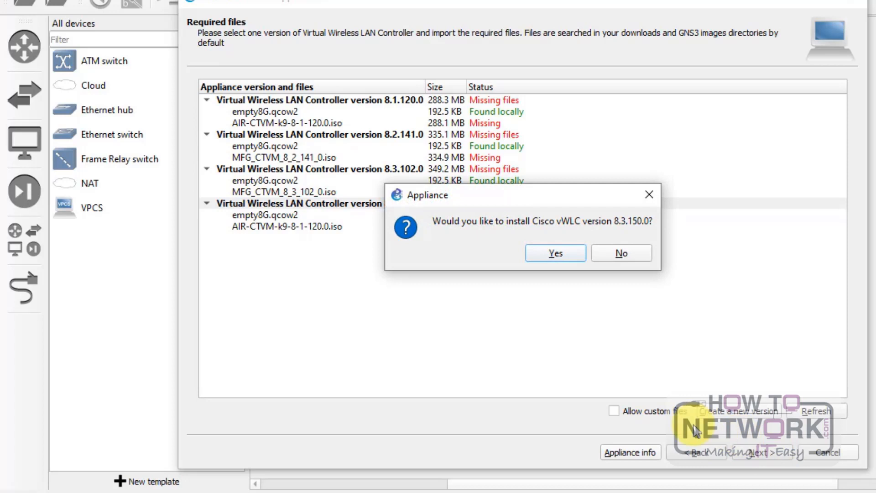
left_click_drag(487, 207, 485, 215)
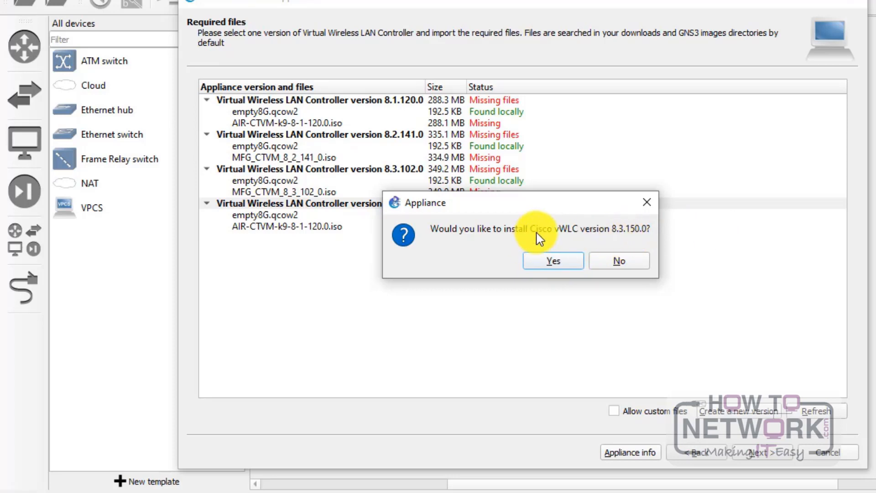
Step: Confirm installing vWLC 8.3.150.0, finish the wizard and acknowledge the template-created message
left_click(552, 269)
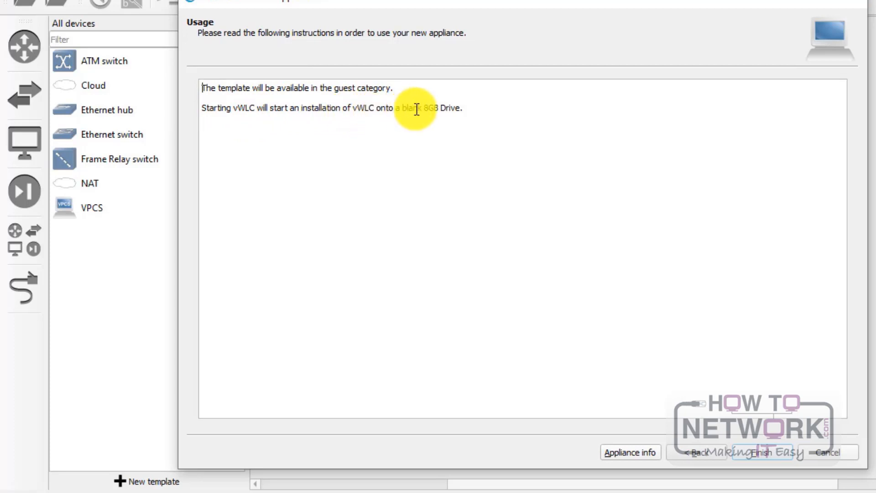
left_click(758, 452)
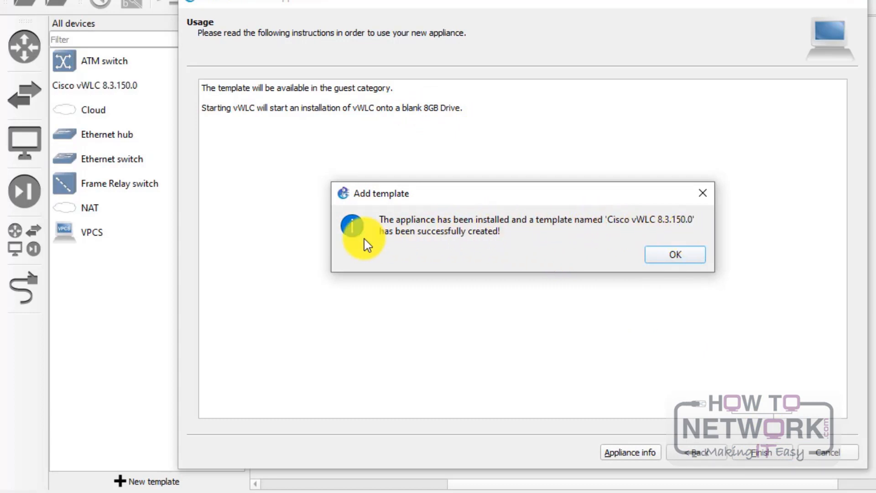
left_click(686, 256)
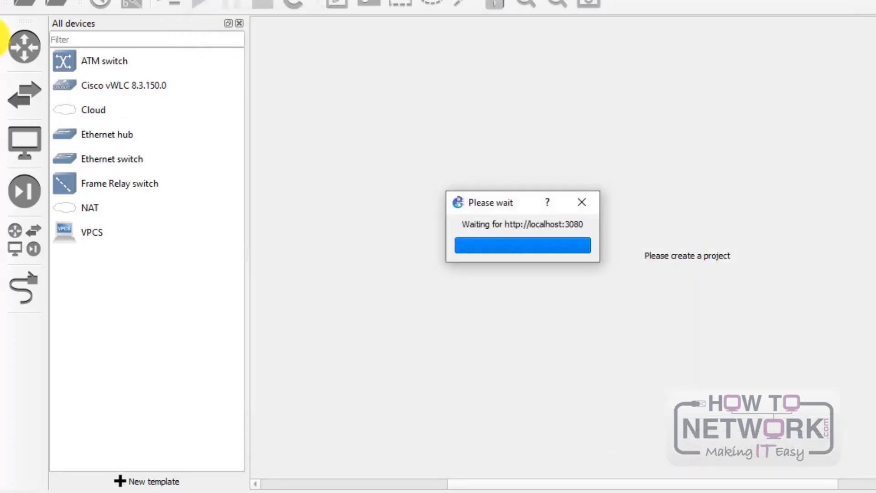
left_click(132, 87)
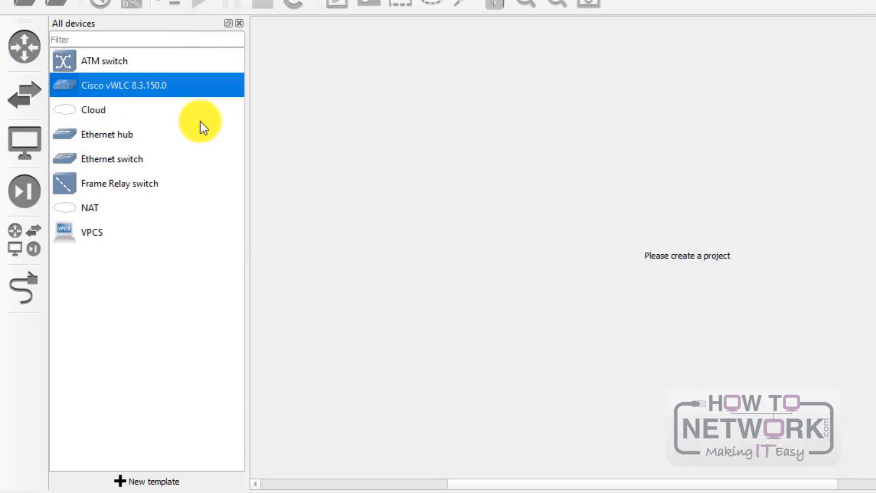
left_click(20, 244)
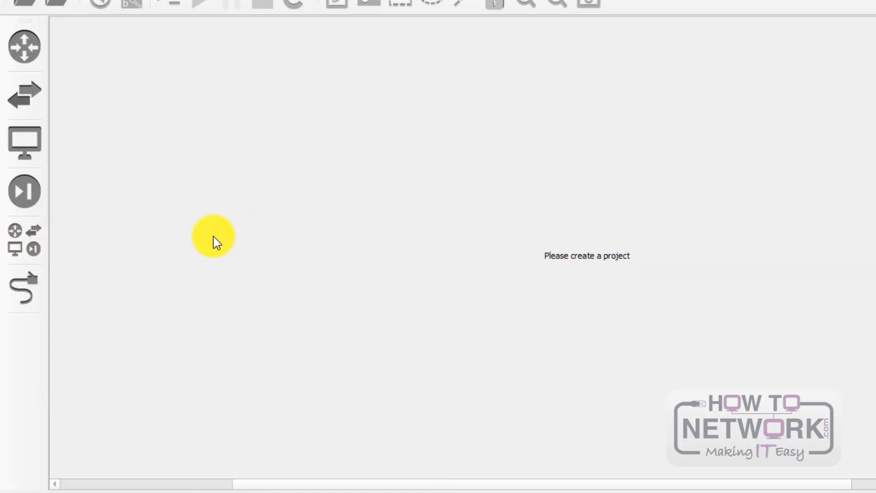
left_click(29, 245)
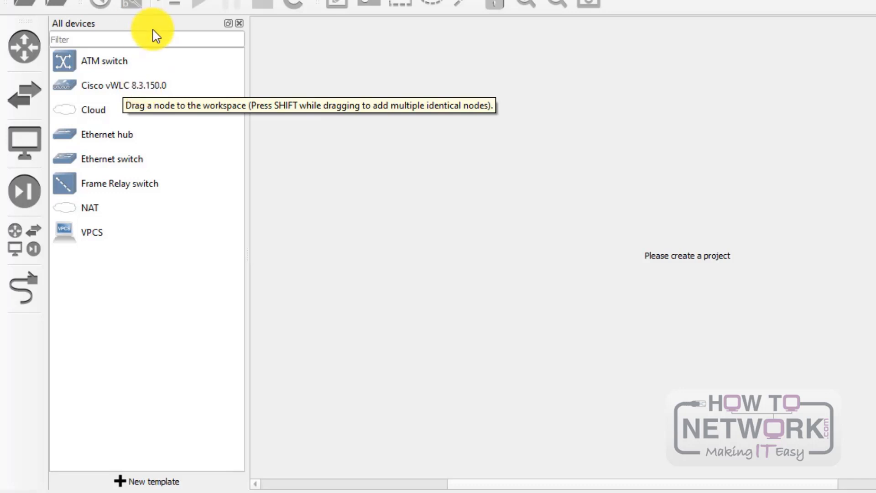
left_click(138, 91)
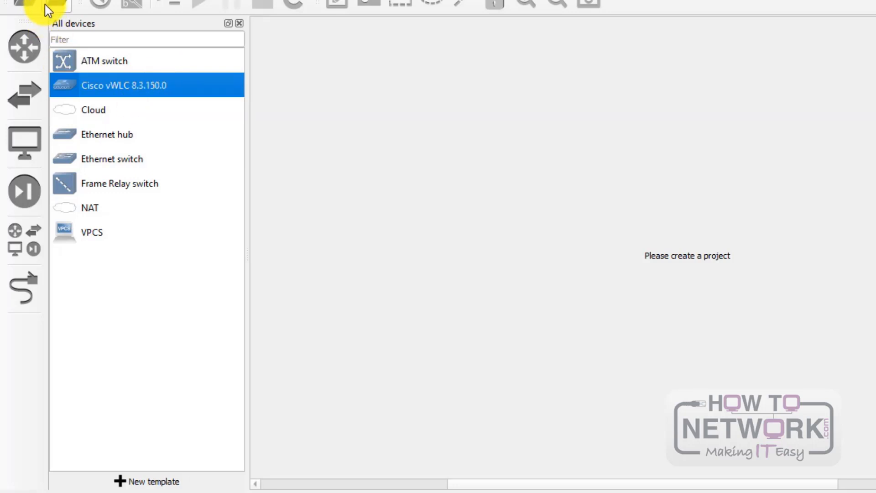
left_click(632, 492)
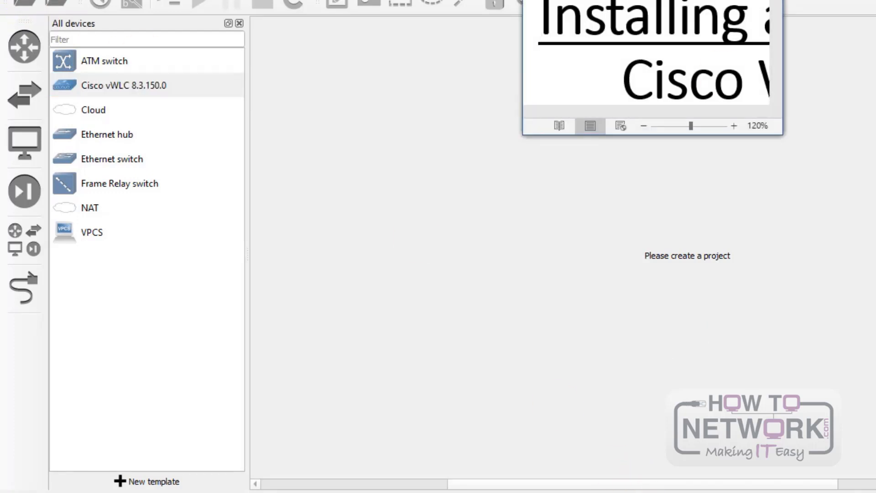
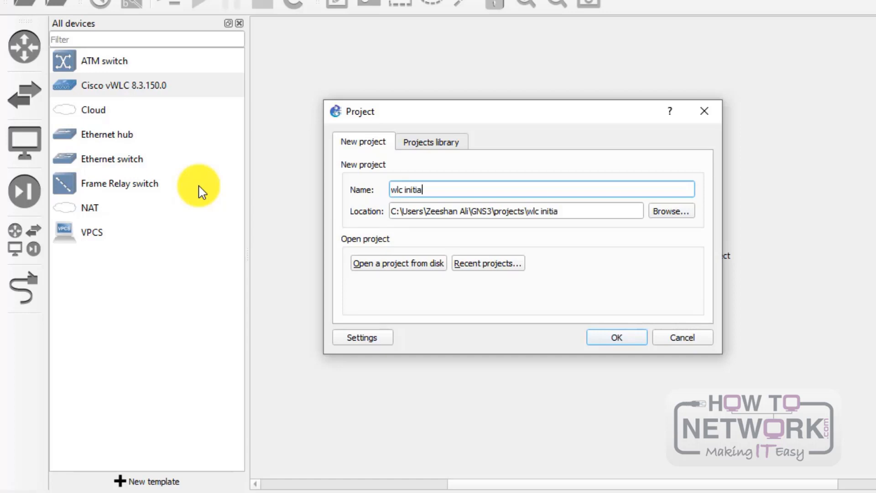
Step: Finish naming the project 'wlc initial lab' and create it
type("b")
left_click(609, 337)
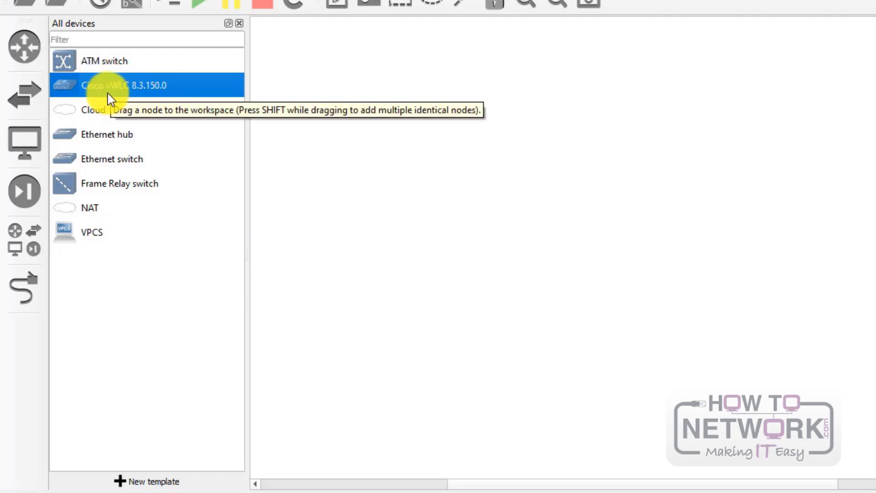
Step: Place a Cisco vWLC node and a Cloud node, hosting the cloud on the GNS3 VM server
left_click_drag(111, 96, 617, 310)
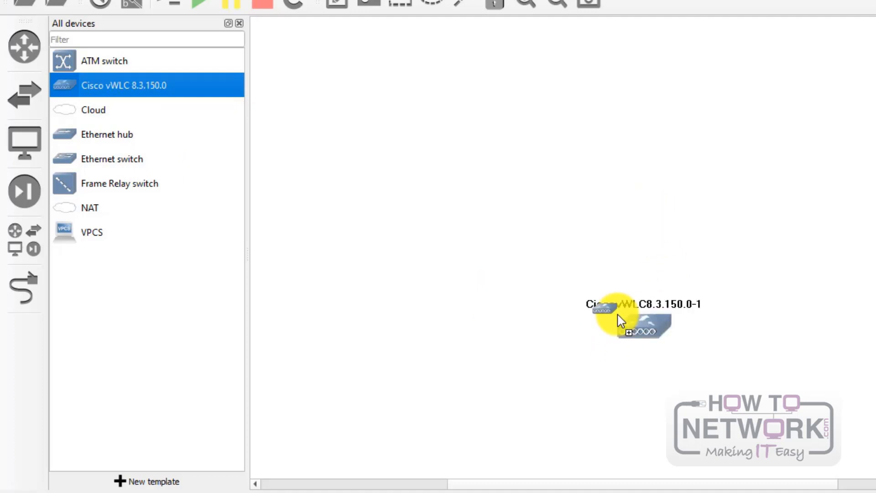
left_click(130, 114)
left_click_drag(107, 110, 647, 89)
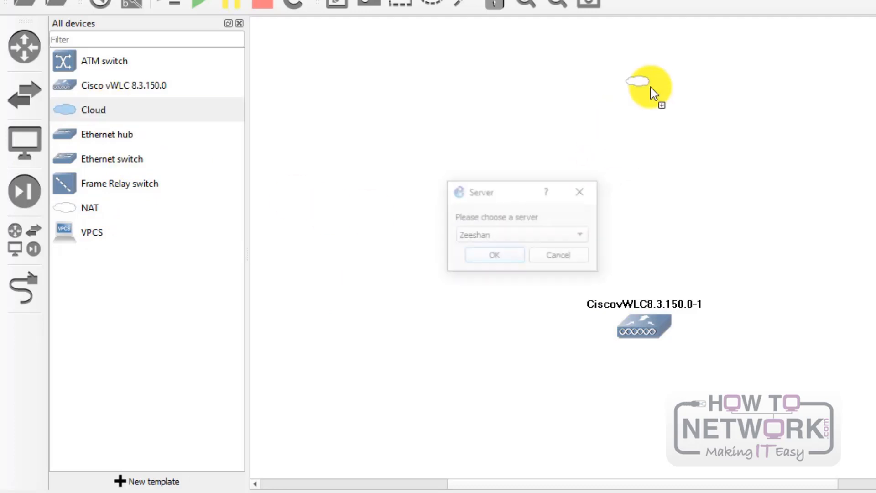
left_click(519, 238)
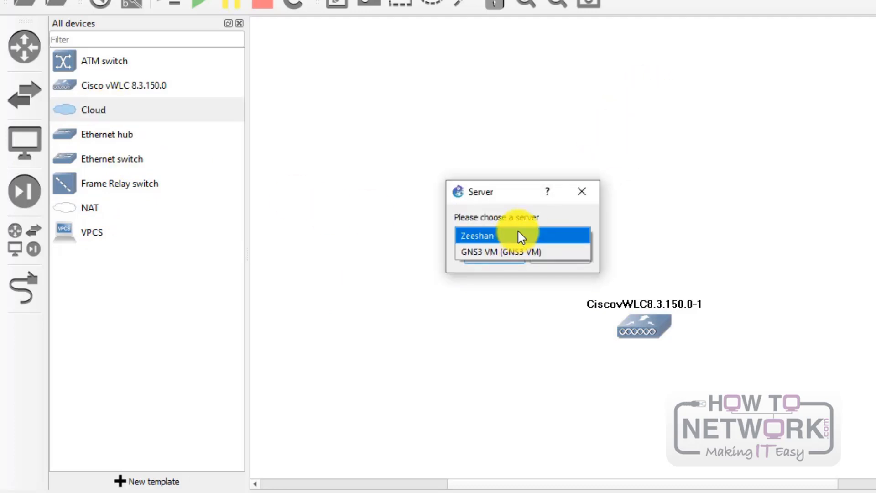
left_click(521, 252)
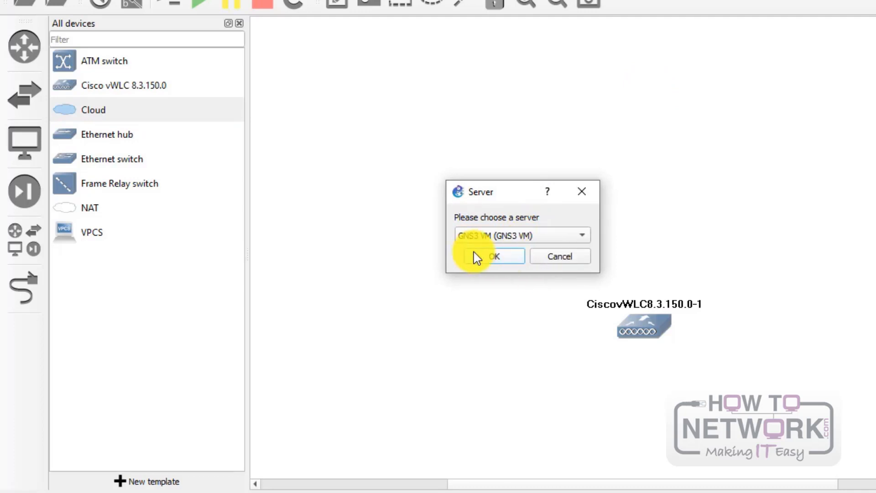
left_click(484, 258)
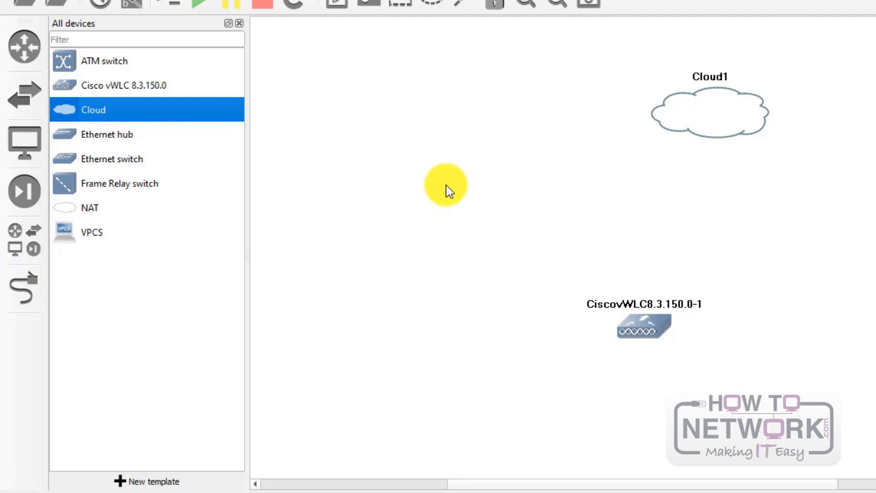
Step: Draw a link from Cloud1's eth1 interface to the vWLC's ServicePort
left_click(22, 299)
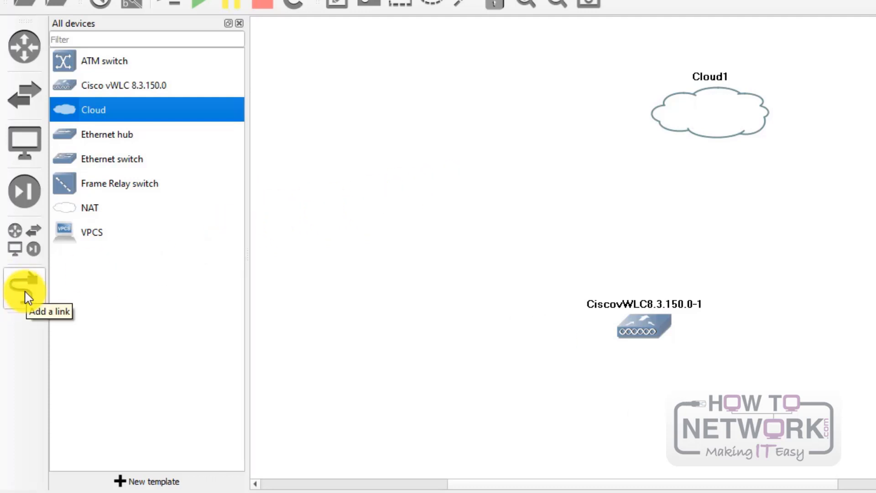
left_click(25, 298)
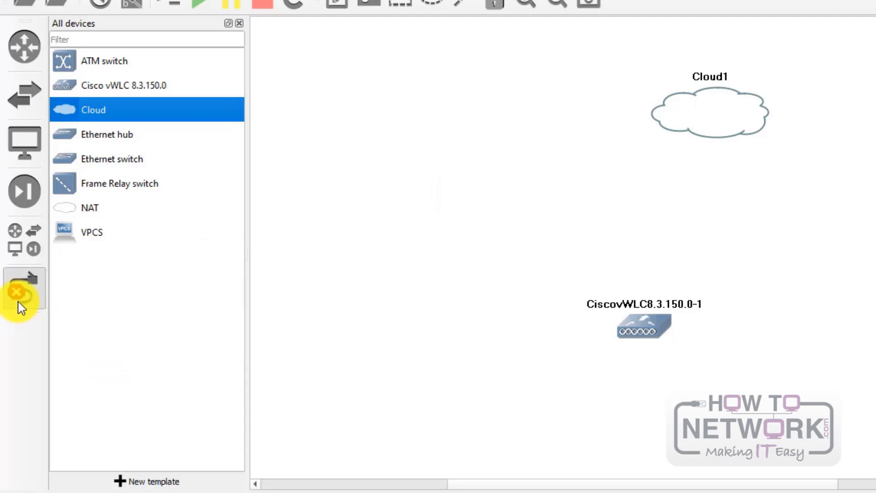
left_click(698, 120)
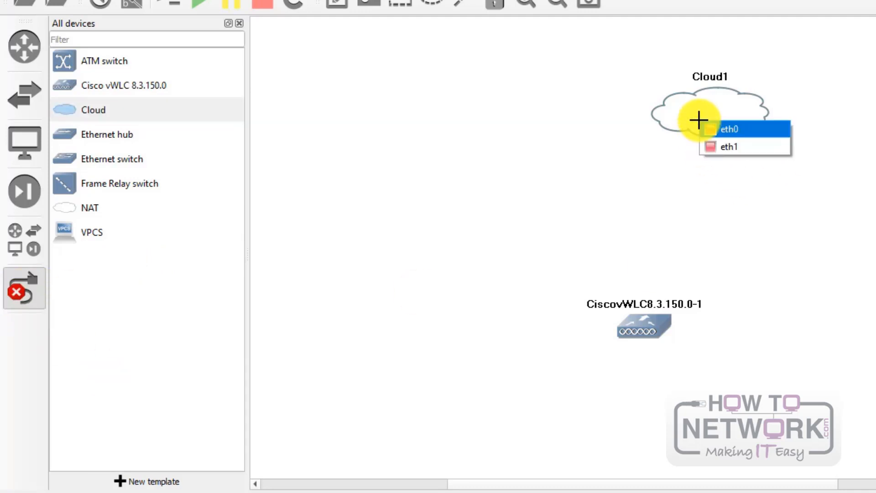
left_click(765, 150)
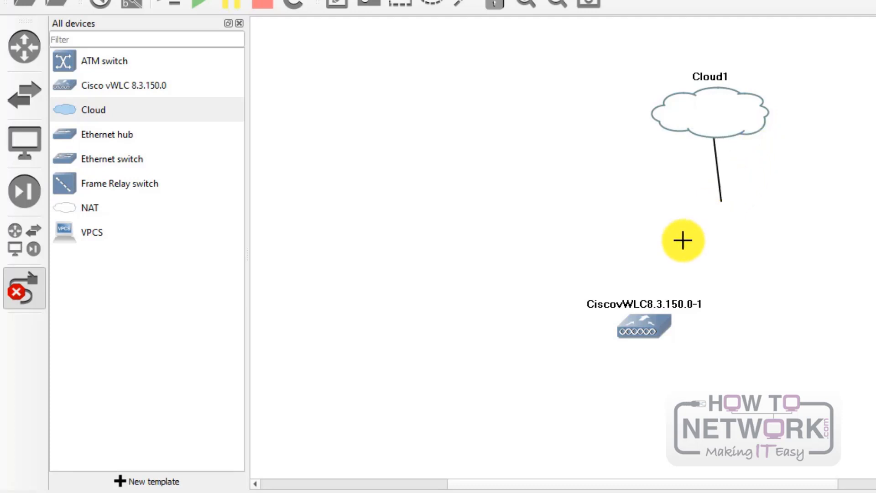
left_click(645, 326)
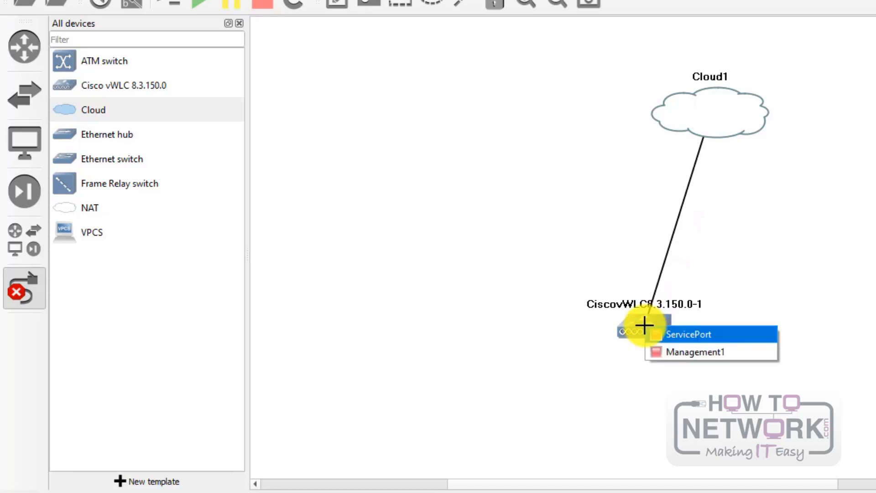
left_click(696, 336)
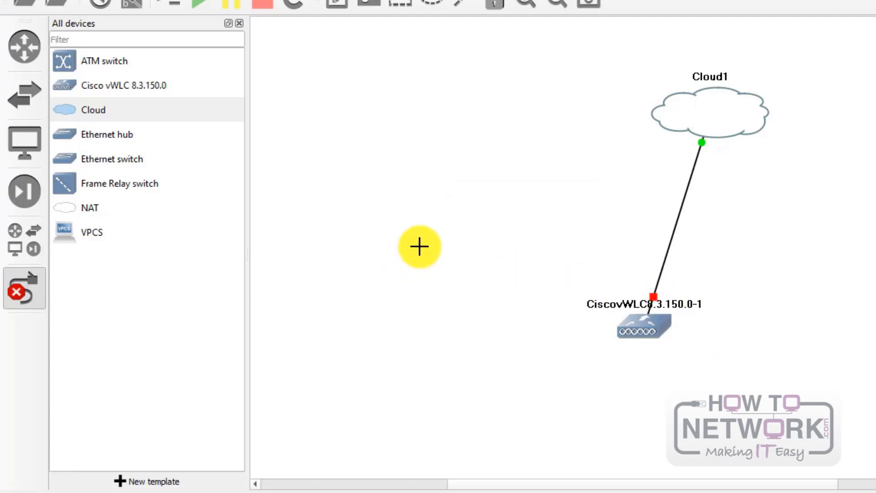
key("Escape")
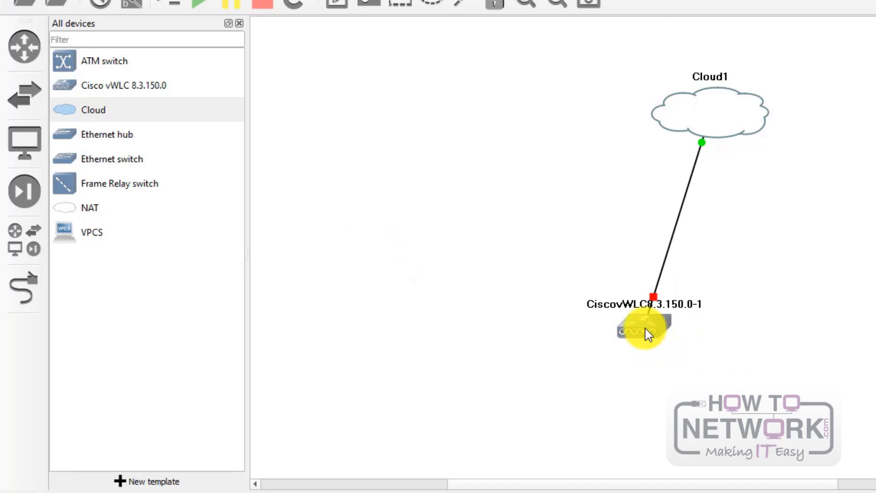
left_click_drag(648, 335, 647, 333)
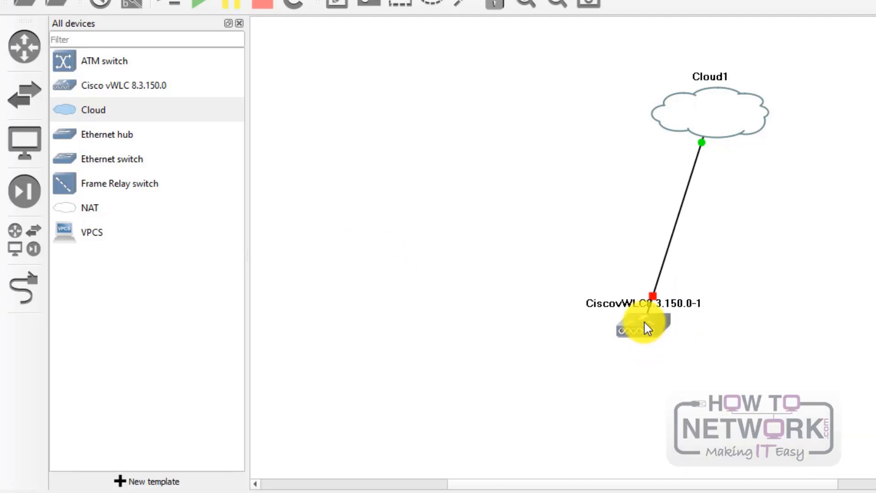
Step: Start the vWLC node and arrange it and Cloud1 so their link runs straight
right_click(635, 326)
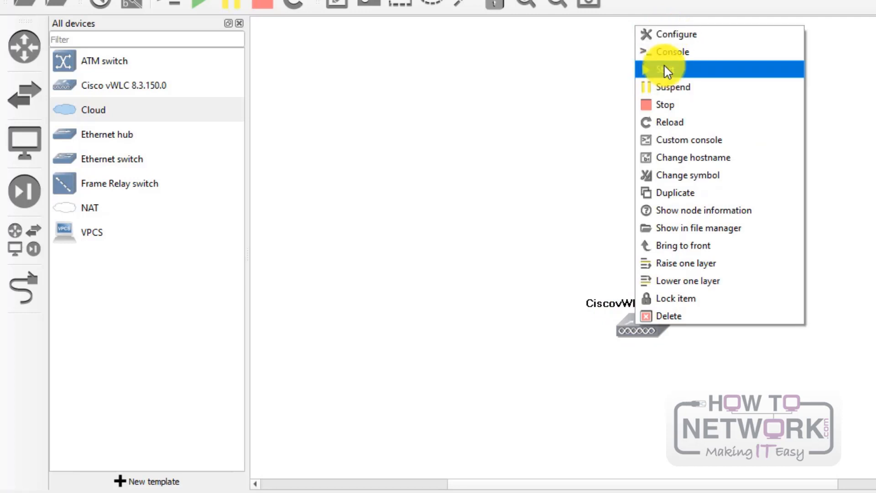
left_click(667, 69)
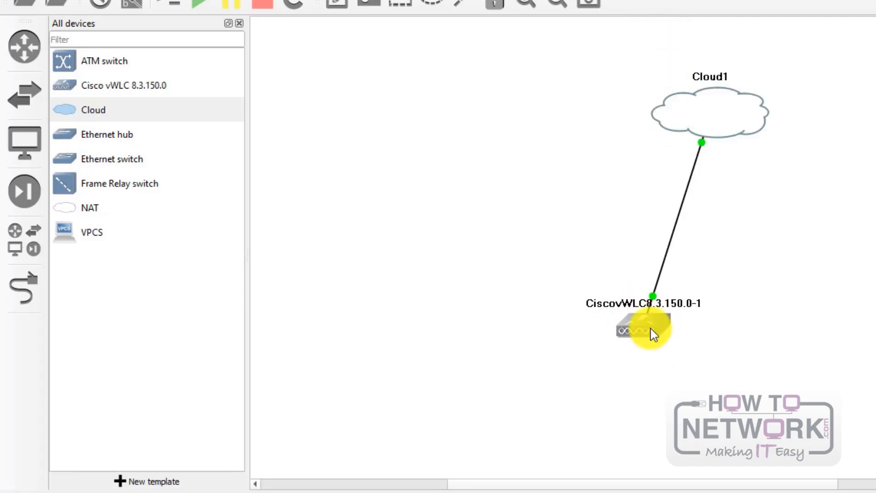
left_click_drag(652, 334, 863, 260)
left_click_drag(679, 102, 437, 243)
left_click_drag(873, 258, 872, 247)
left_click(218, 118)
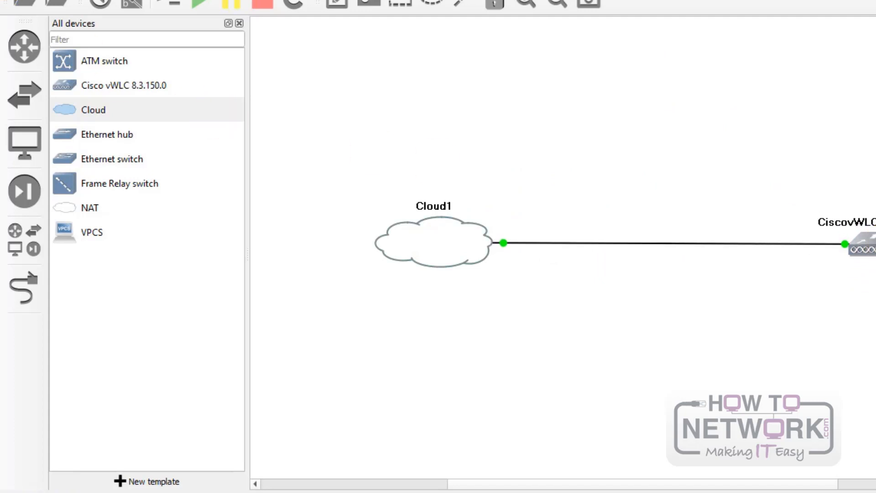
Step: Turn on interface labels and place the eth1 label beside Cloud1's link end
left_click(69, 0)
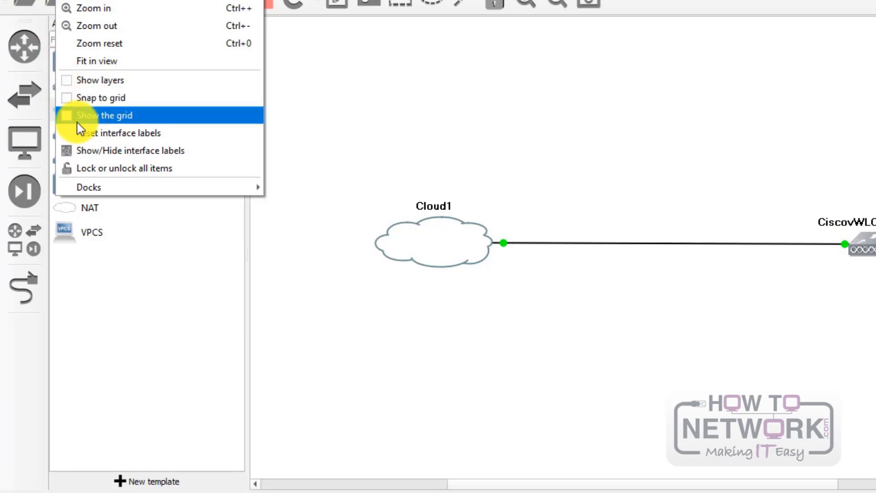
left_click(108, 153)
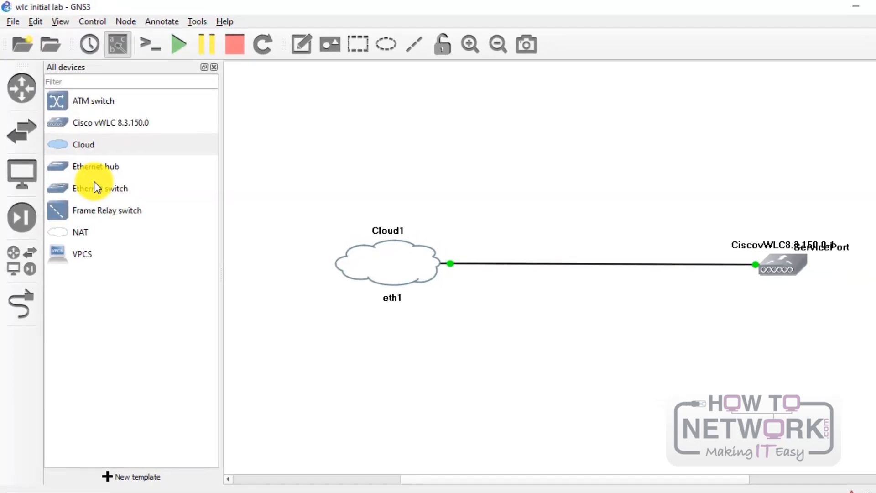
left_click_drag(803, 253, 739, 289)
left_click(689, 299)
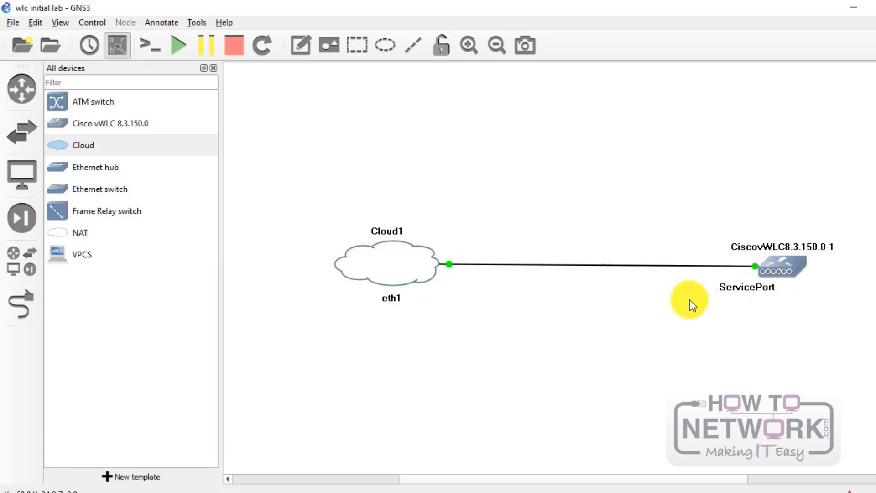
left_click_drag(391, 301, 456, 297)
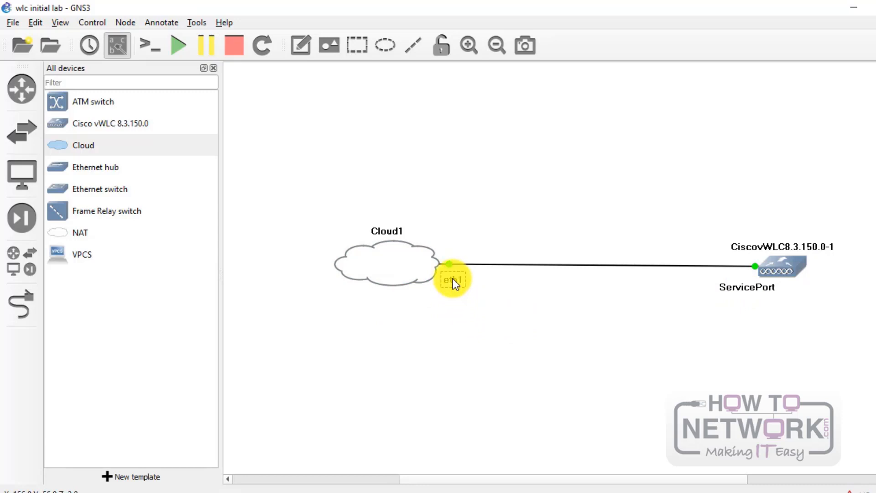
left_click(495, 236)
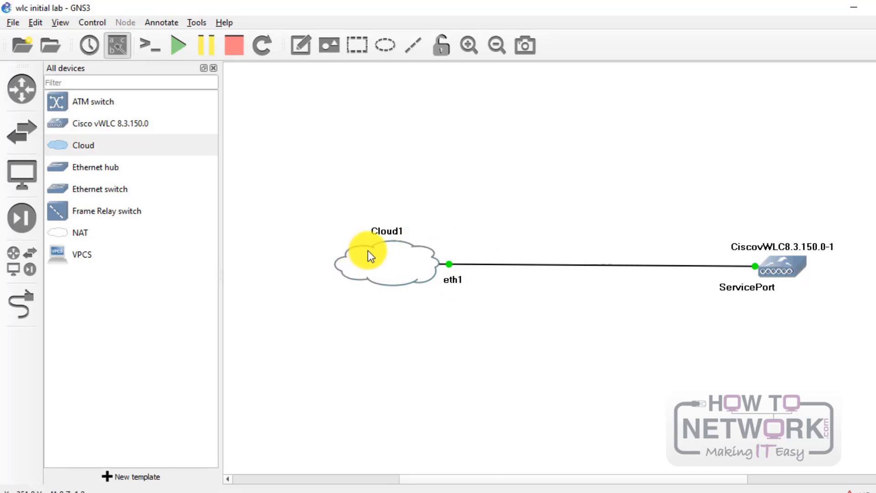
double_click(376, 269)
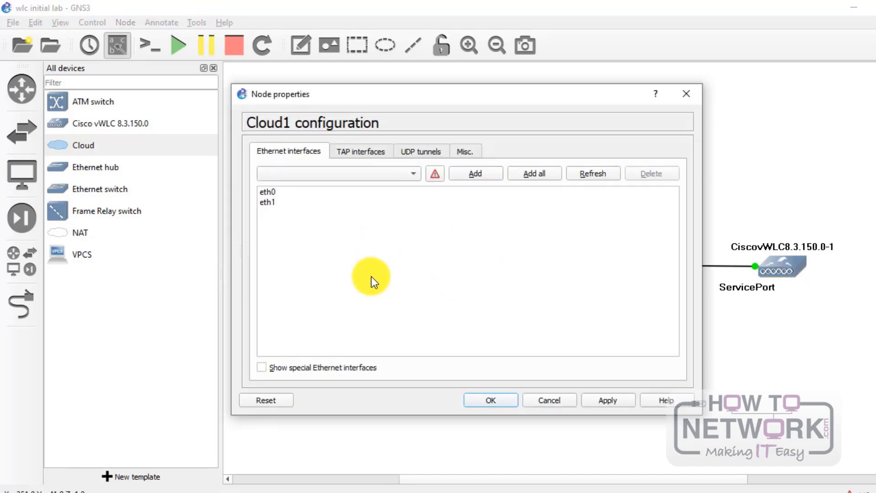
left_click(269, 192)
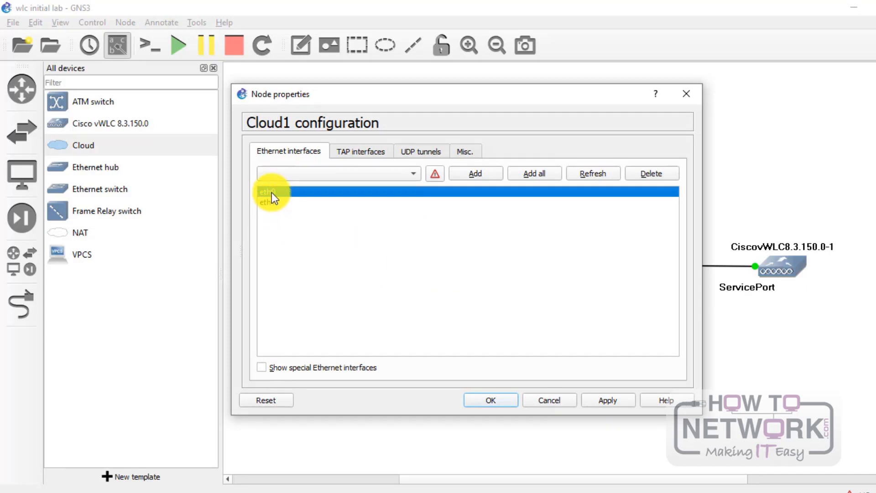
left_click(273, 200)
left_click(274, 190)
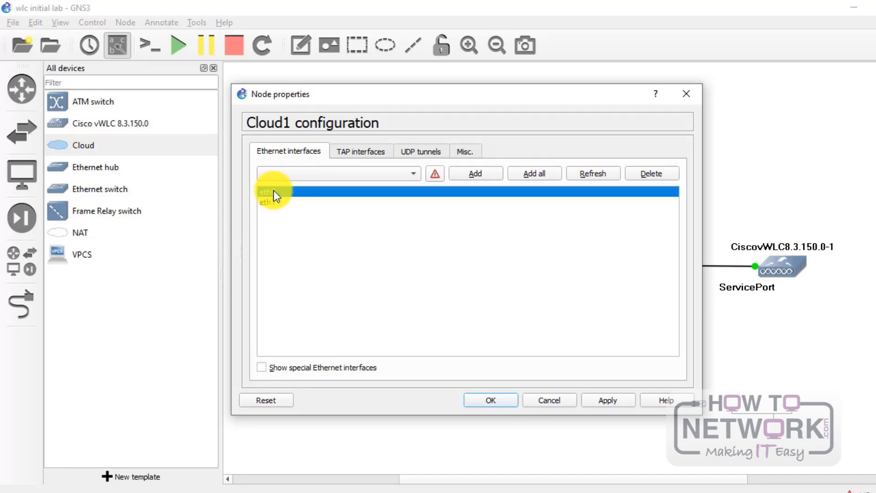
left_click(557, 400)
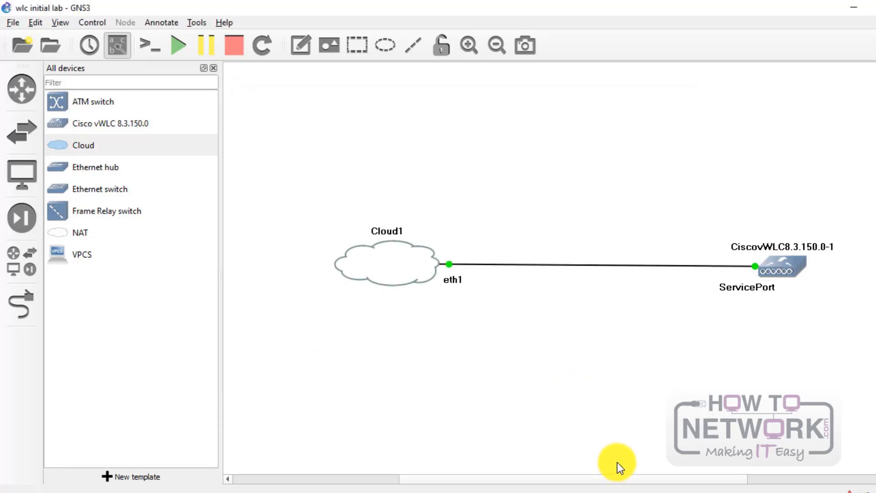
Step: Compare the VMware VMnet1 and VMnet8 adapters in Network Connections, then return to GNS3
mouse_move(620, 492)
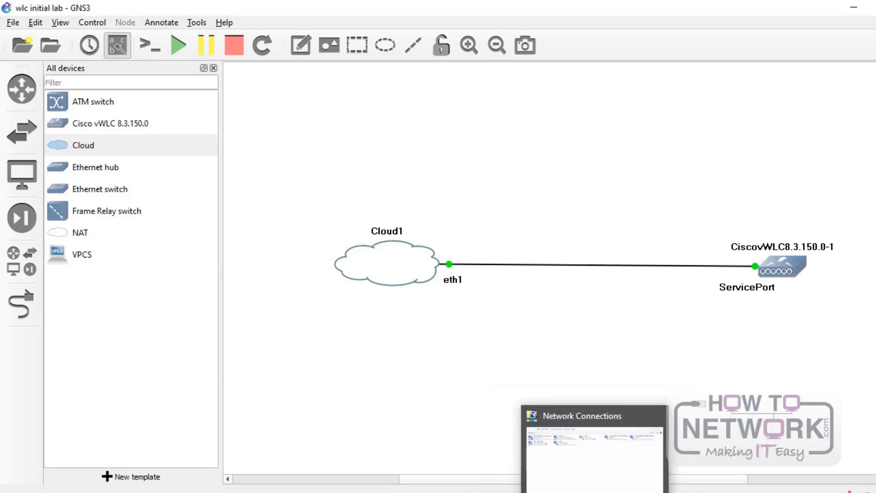
left_click(595, 492)
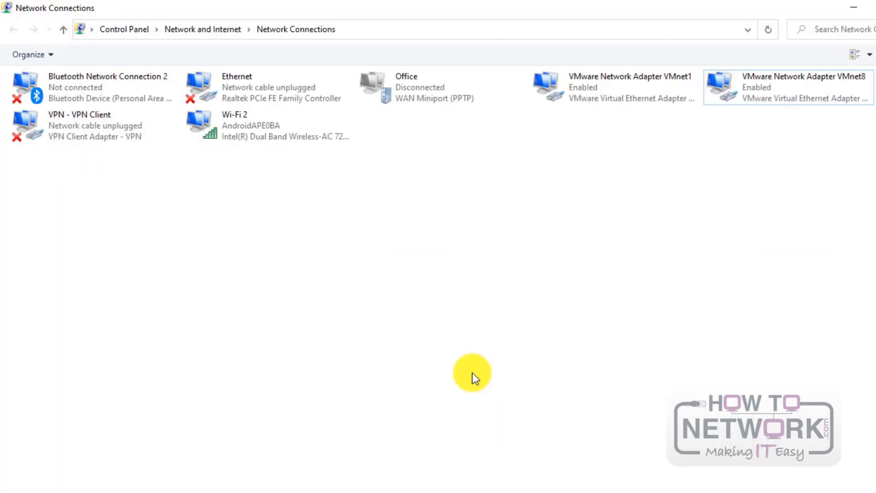
left_click(614, 85)
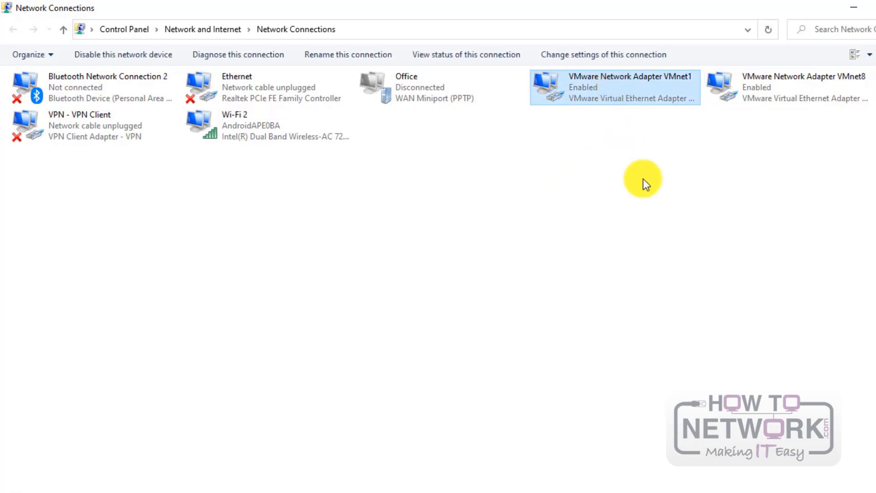
left_click(760, 80)
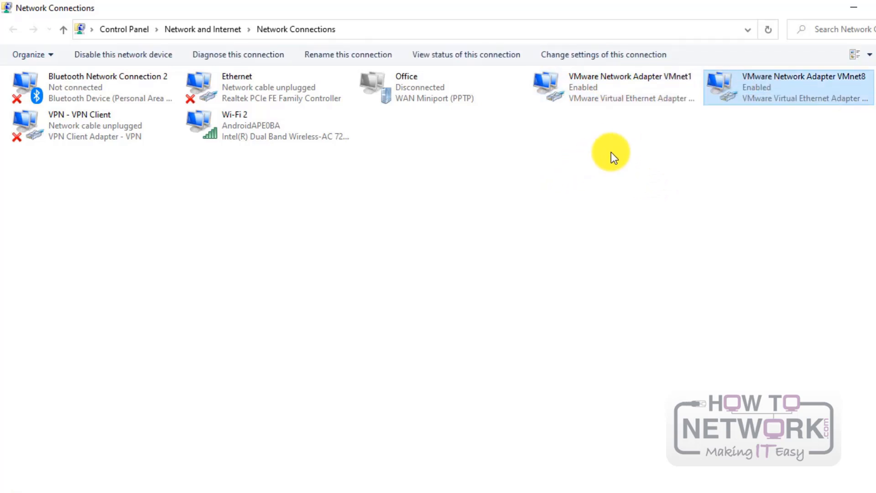
left_click(649, 87)
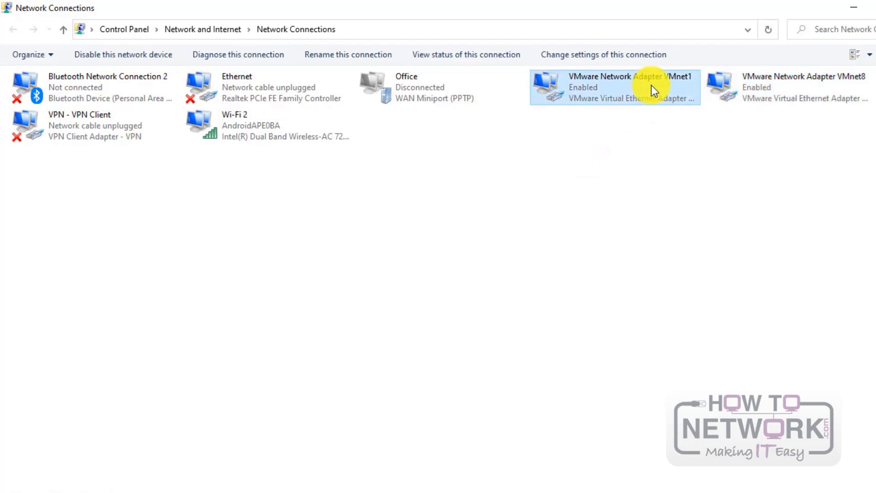
left_click(867, 93)
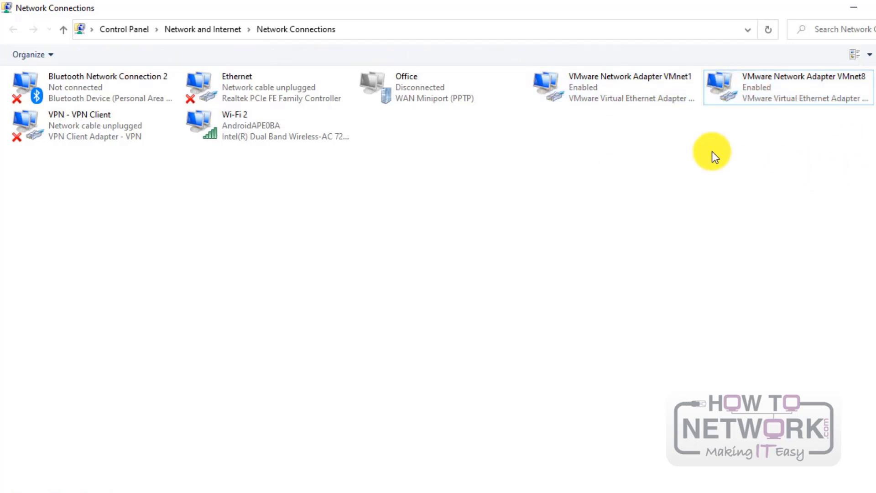
left_click(628, 87)
left_click(741, 86)
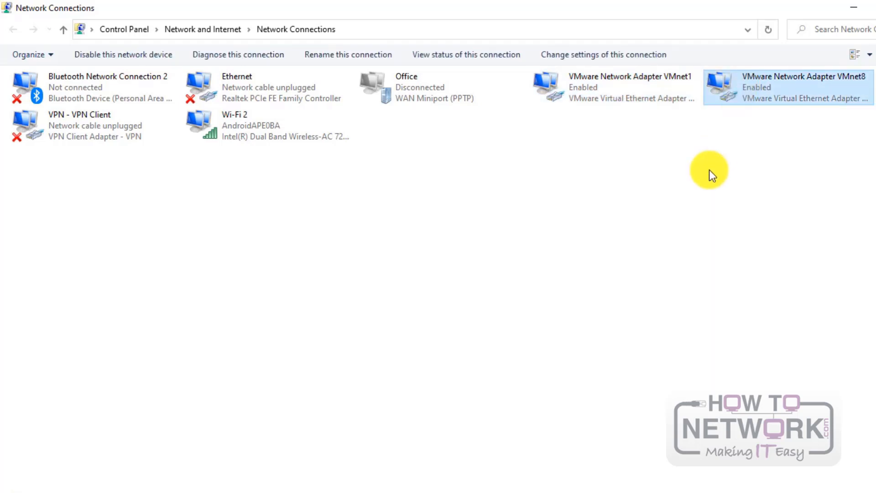
left_click(628, 94)
left_click(736, 85)
left_click(678, 93)
left_click(752, 90)
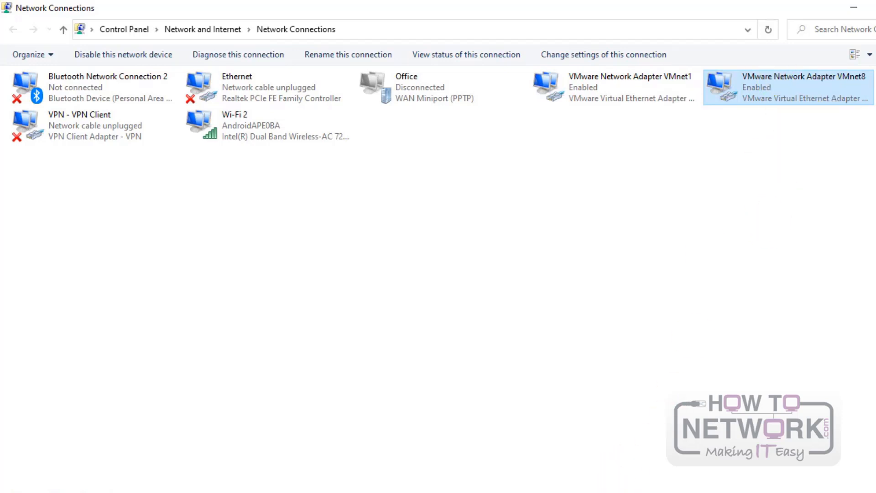
left_click(647, 492)
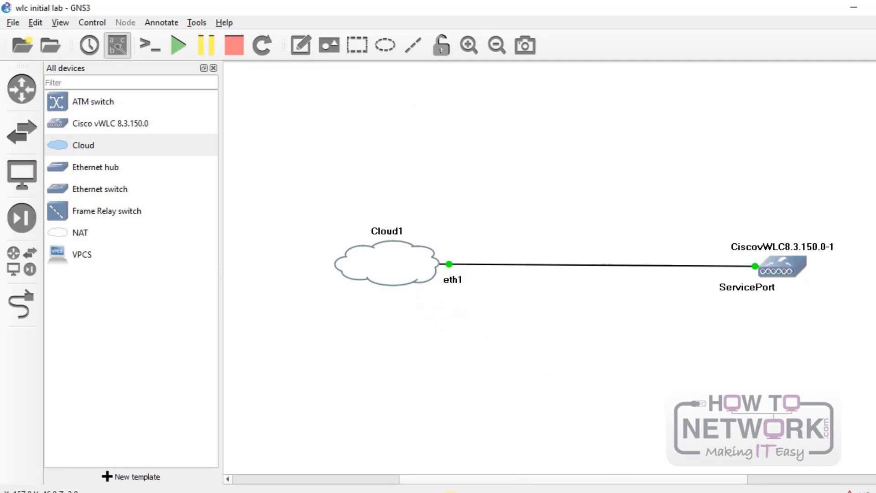
left_click(653, 492)
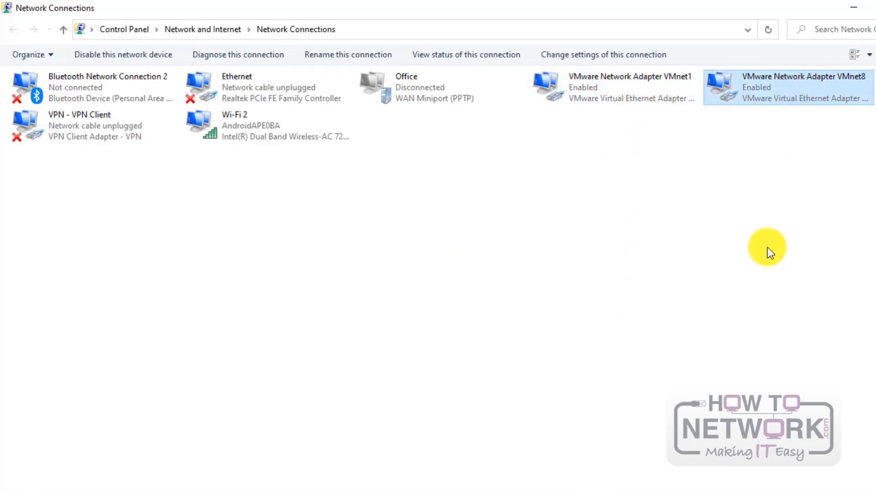
left_click(646, 492)
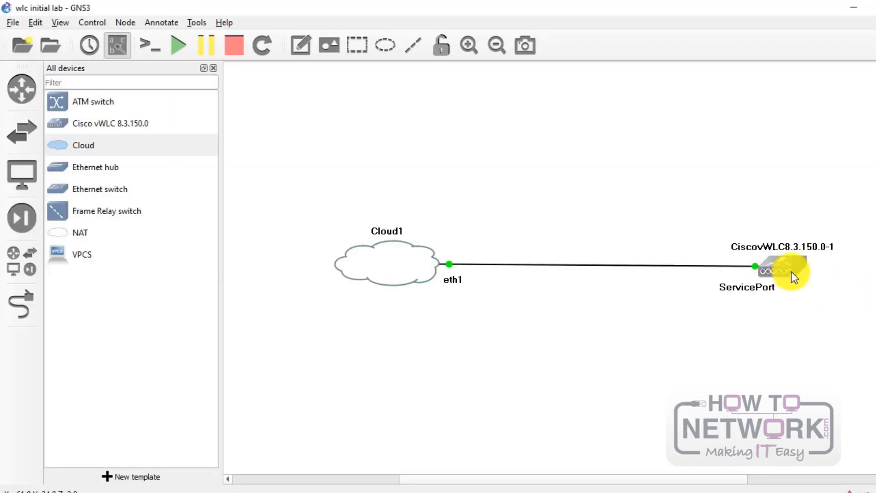
mouse_move(791, 272)
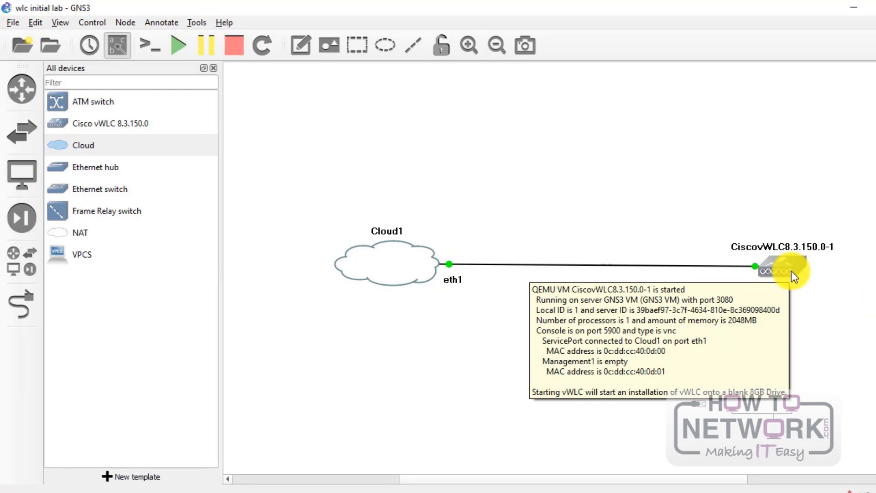
Step: Open the vWLC's TightVNC console and let it install and boot its primary image
double_click(791, 270)
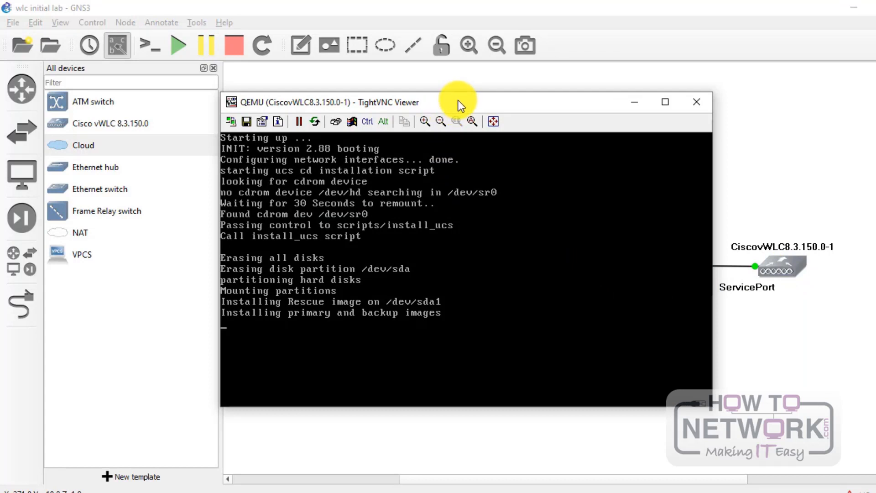
left_click_drag(456, 101, 464, 80)
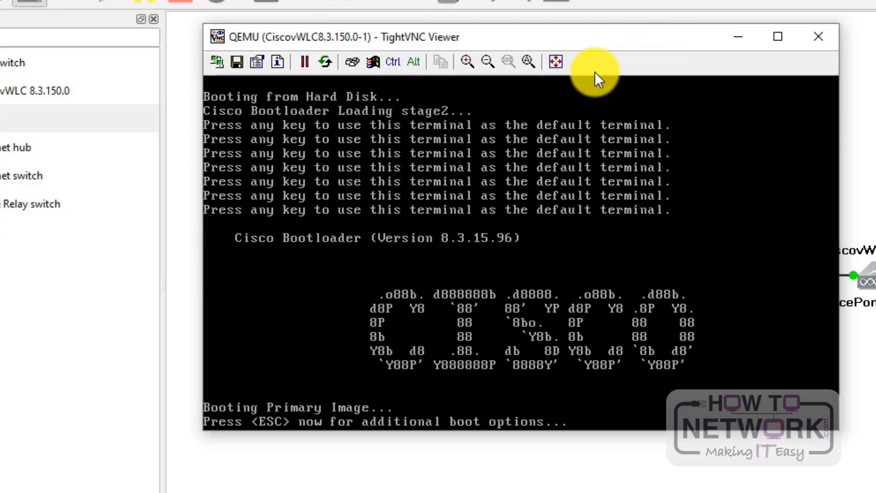
mouse_move(571, 45)
left_mouse_down()
mouse_move(585, 93)
mouse_move(551, 46)
mouse_move(586, 81)
mouse_move(574, 42)
left_mouse_up()
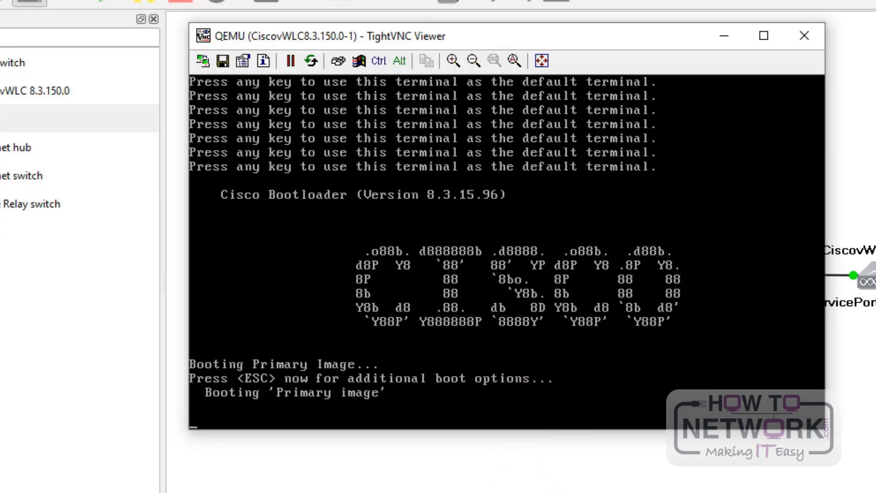
left_click(649, 492)
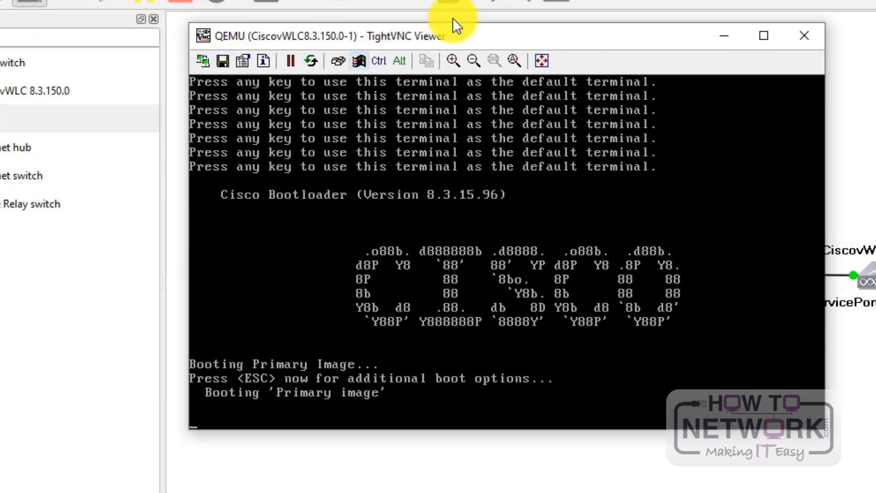
left_click_drag(553, 36, 578, 43)
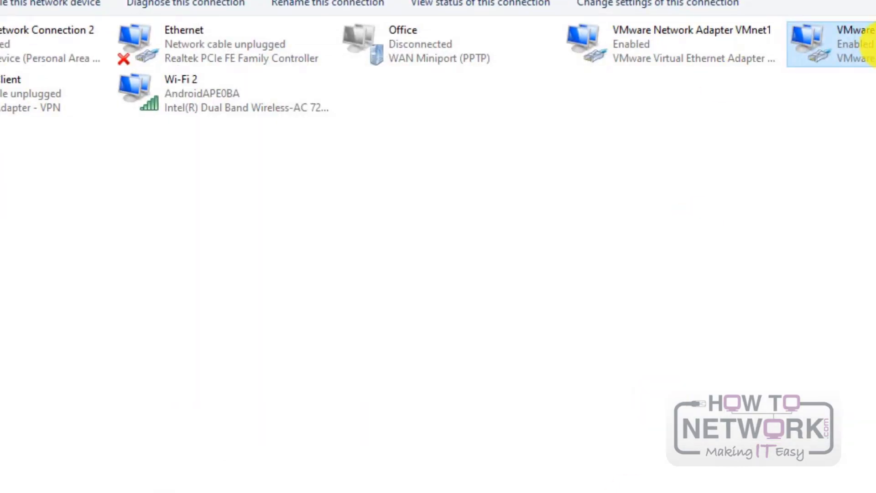
Step: Set VMnet8's IPv4 to static 192.168.1.5, mask 255.255.255.0, gateway 192.168.1.1
double_click(873, 49)
left_click(376, 406)
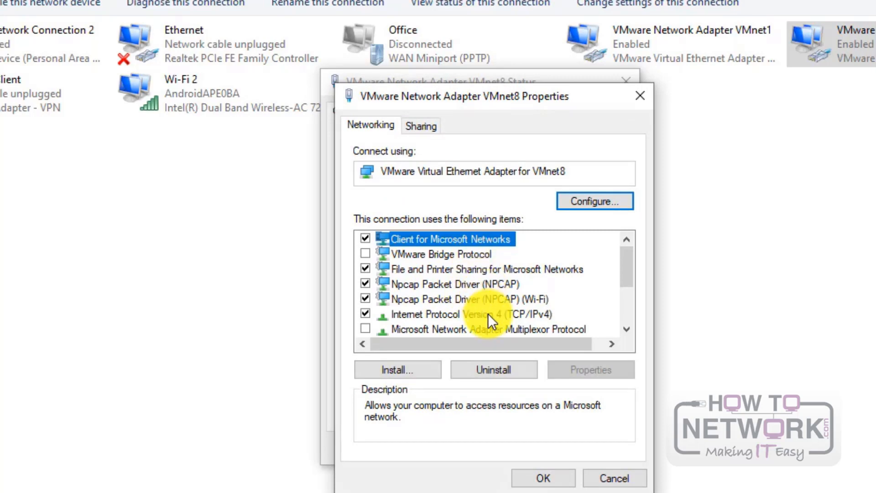
double_click(489, 314)
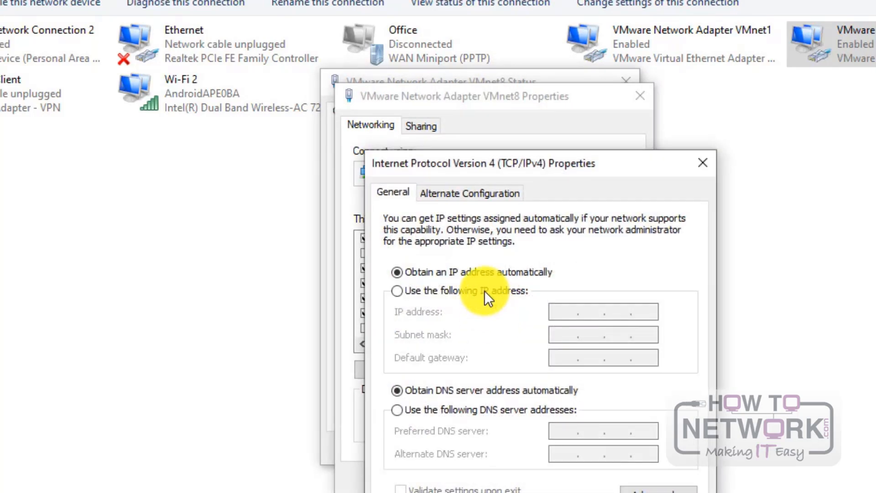
left_click(481, 292)
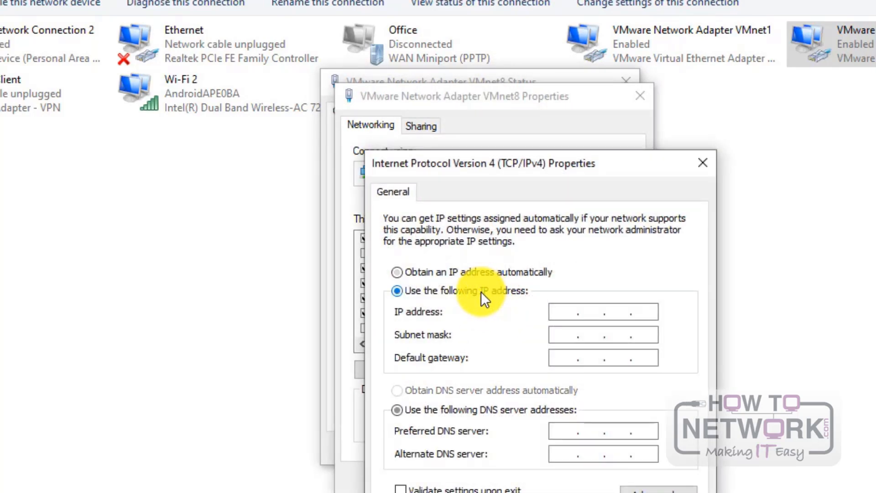
left_click(563, 313)
type("192.168.")
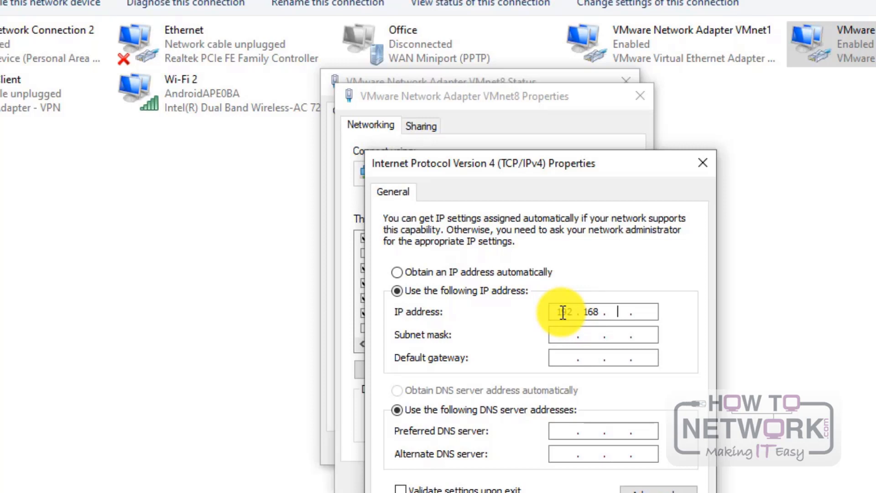
type("1")
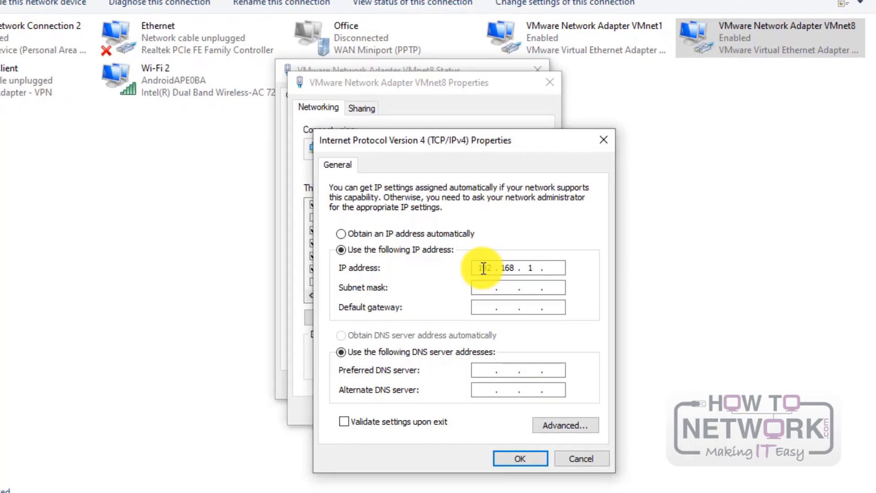
type(".")
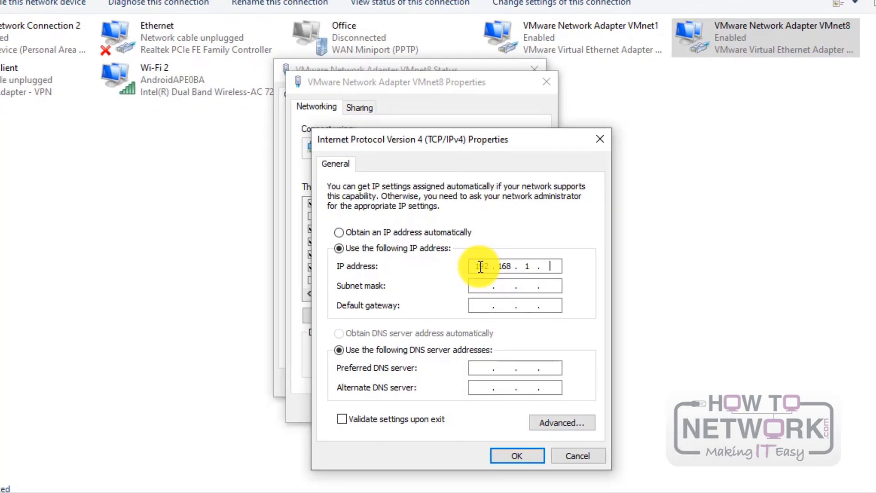
type("5")
key("Tab")
type("255255255")
key("Tab")
type("192 . 1")
type("68 . ")
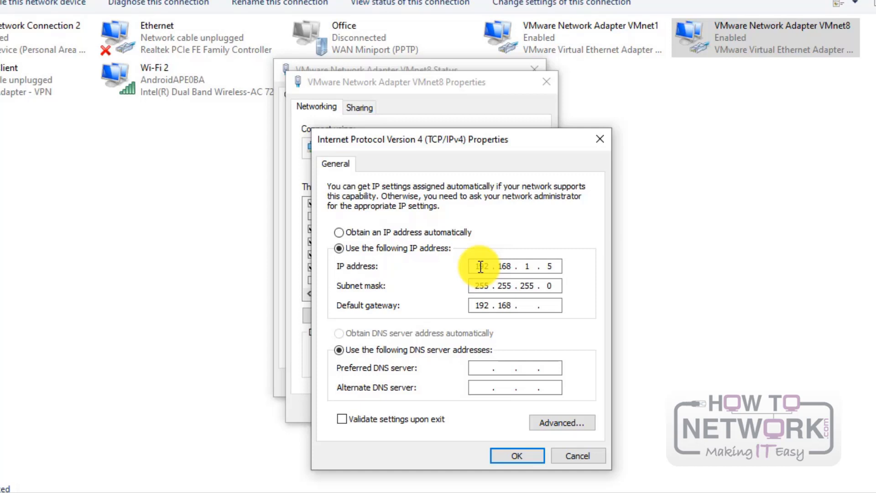
type("1 . 1")
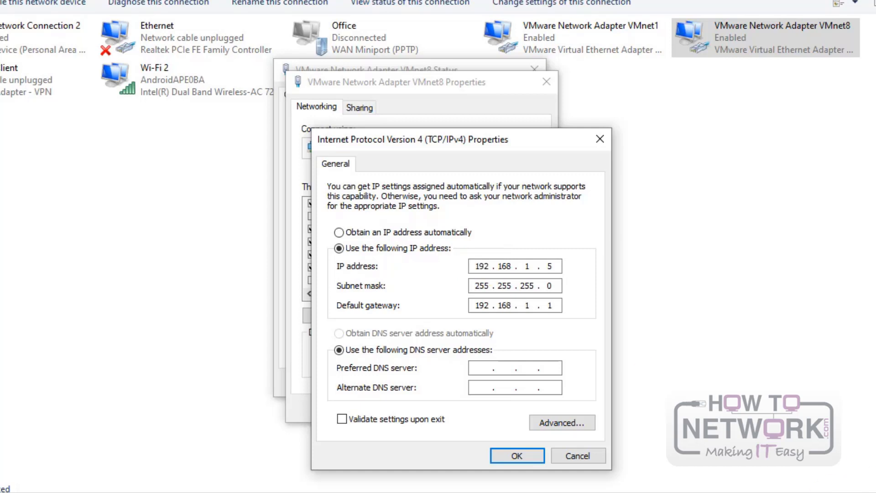
left_click(524, 458)
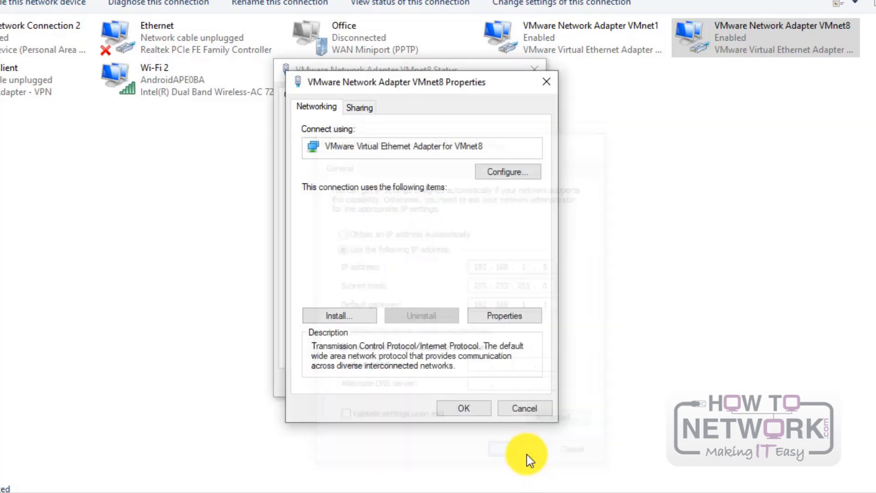
Step: Save the adapter properties and verify the new address in VMnet8's connection details
left_click(468, 407)
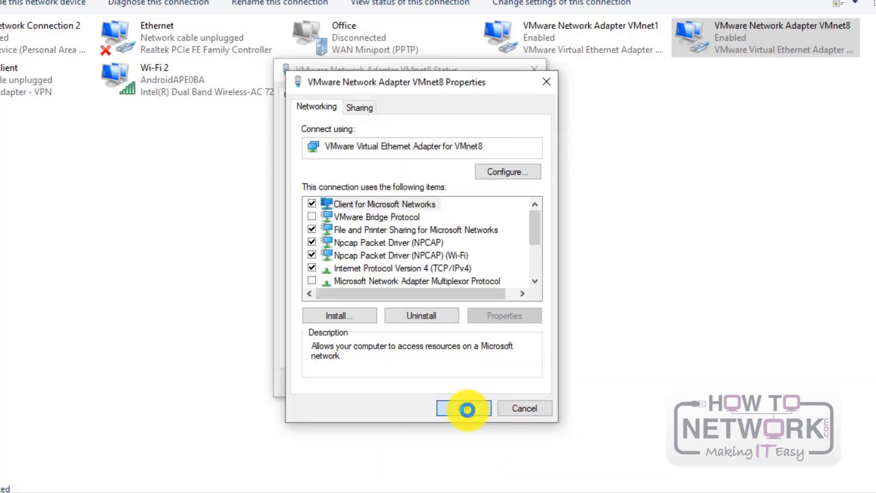
left_click(467, 408)
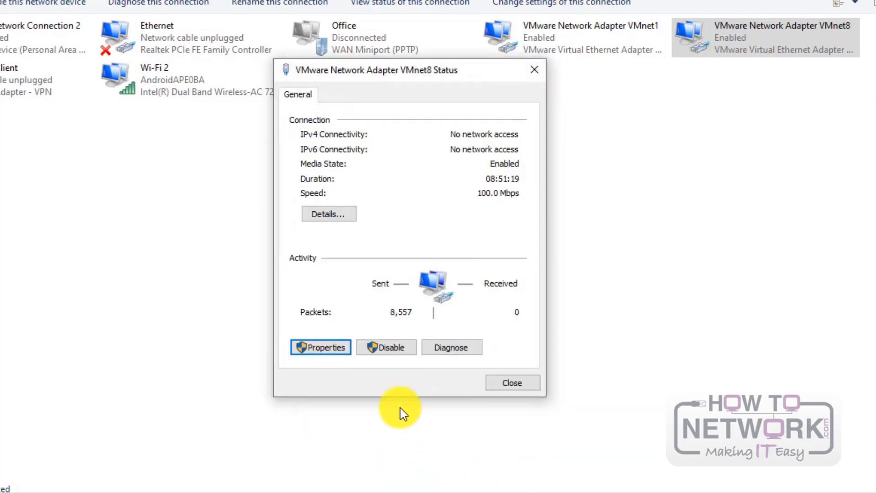
left_click(328, 214)
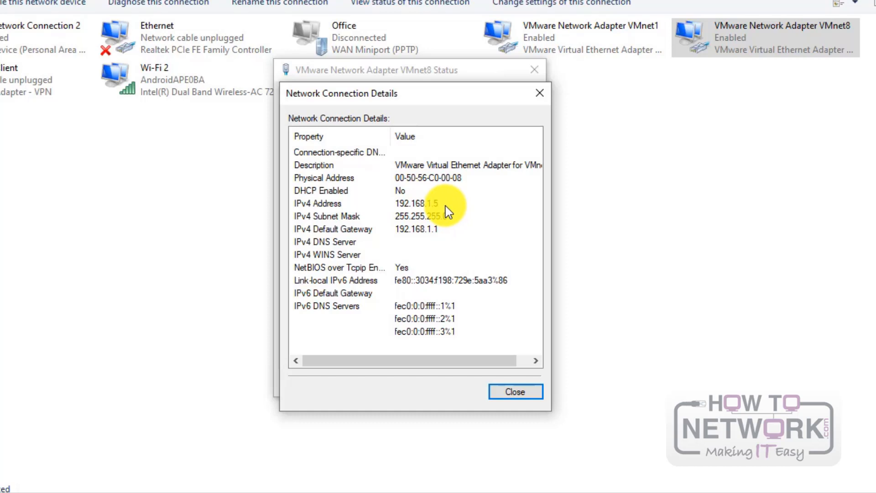
left_click(540, 93)
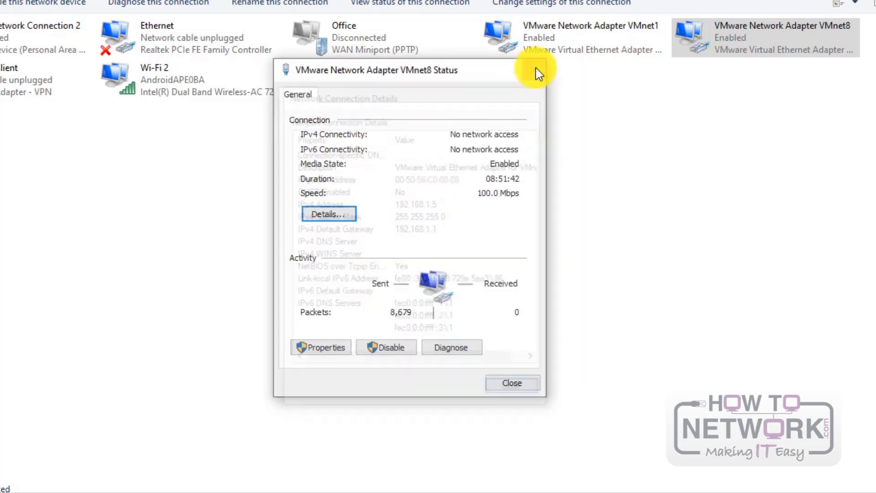
left_click(536, 70)
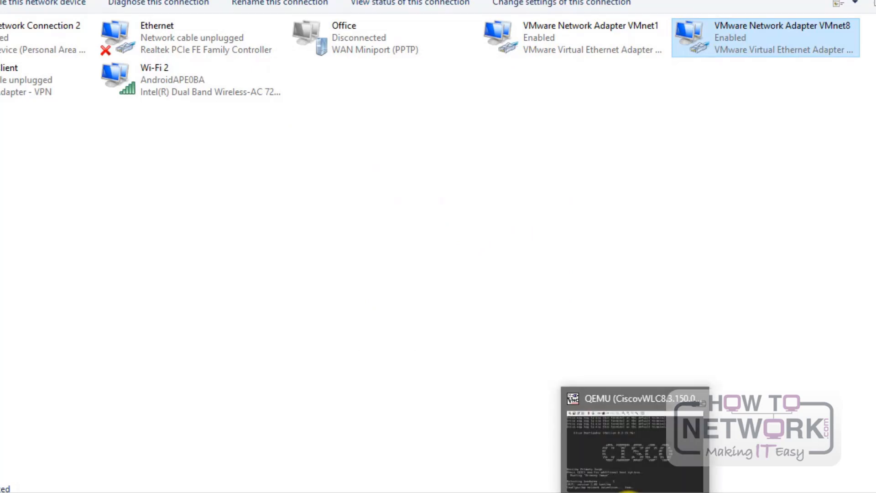
Step: Watch the vWLC console boot AireOS 8.3.150.0, then move it aside to show the topology
left_click(611, 492)
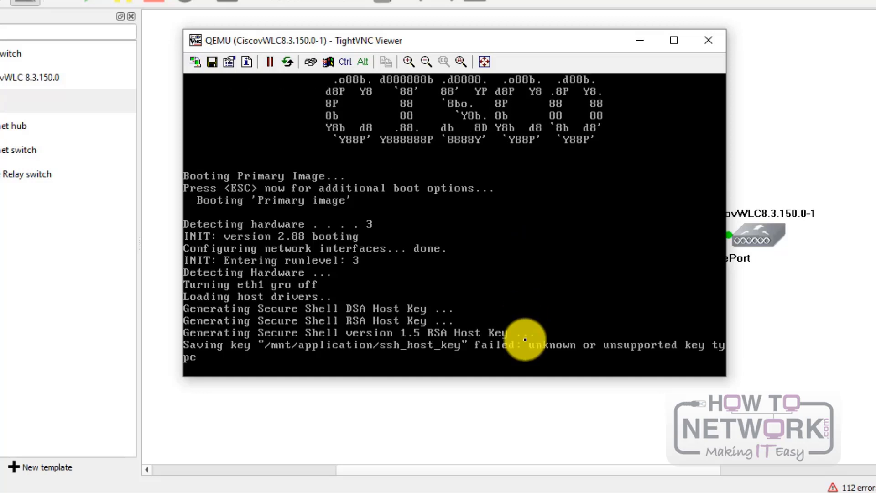
left_click(417, 415)
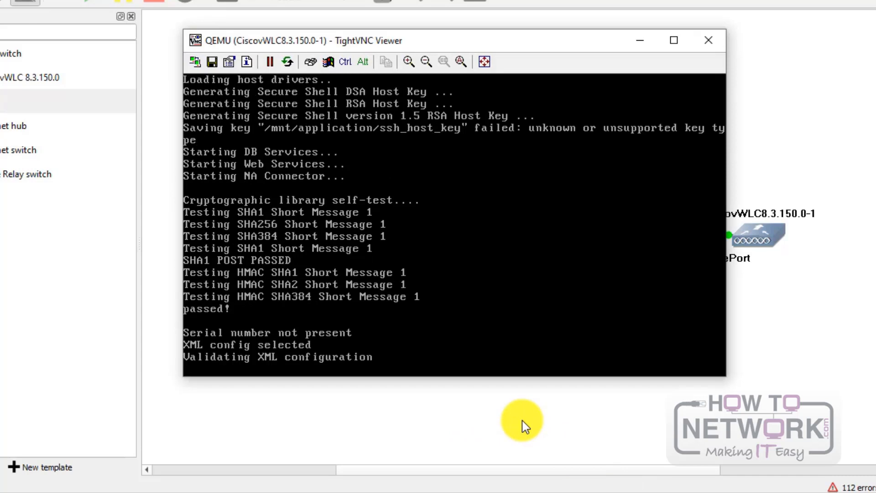
left_click_drag(440, 41, 620, 5)
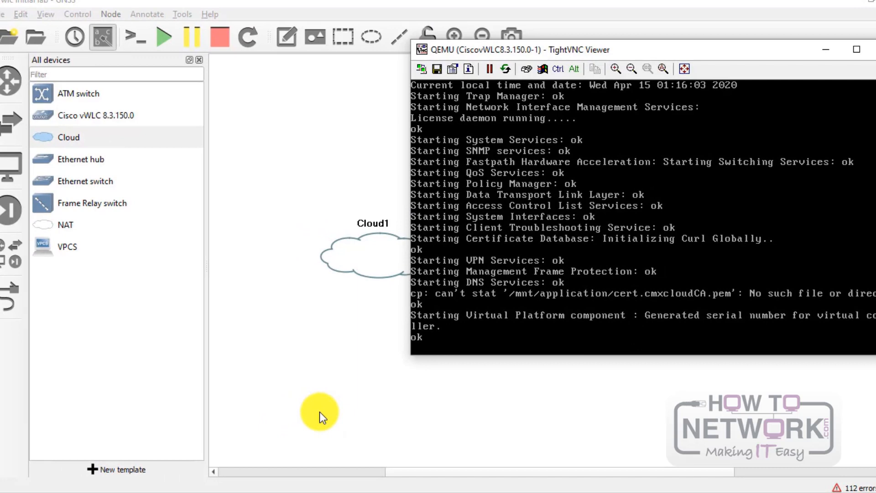
left_click(320, 411)
Step: Run 'ping 192.168.1.1 -t' and arrange the ping window beside the vWLC console
key("super+r")
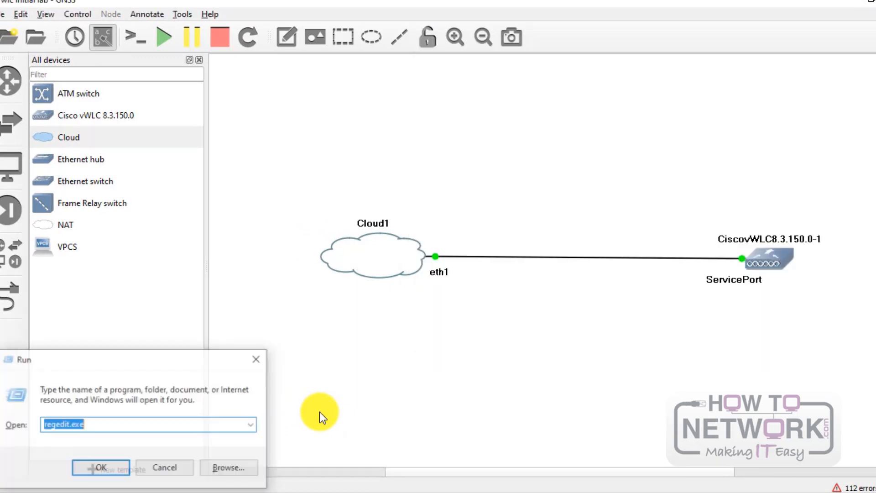
type("ping ")
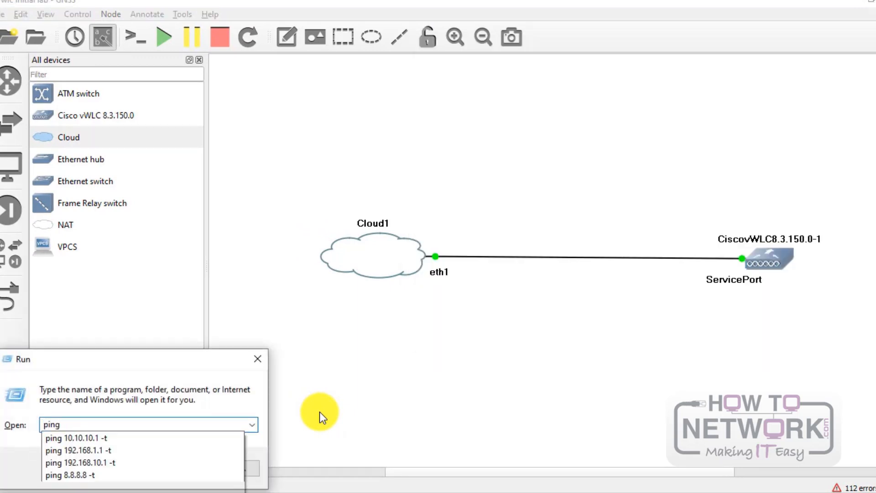
type("192.168")
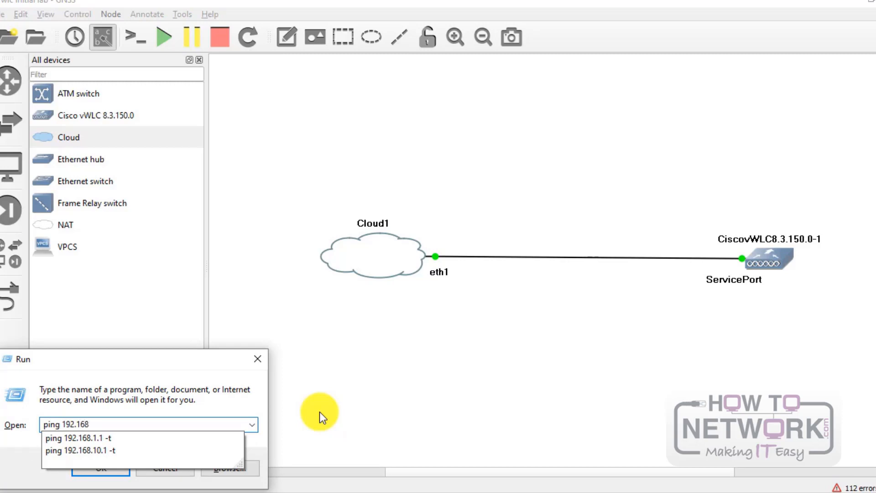
type(".1.1 -t")
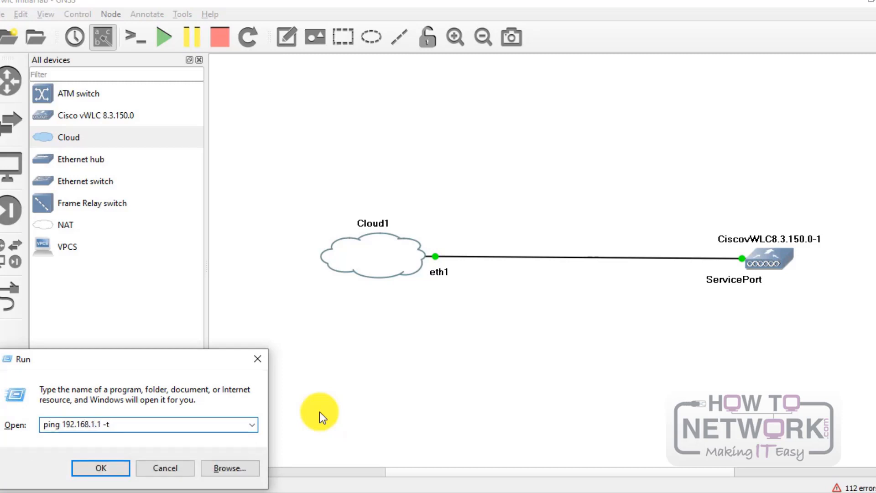
key("Return")
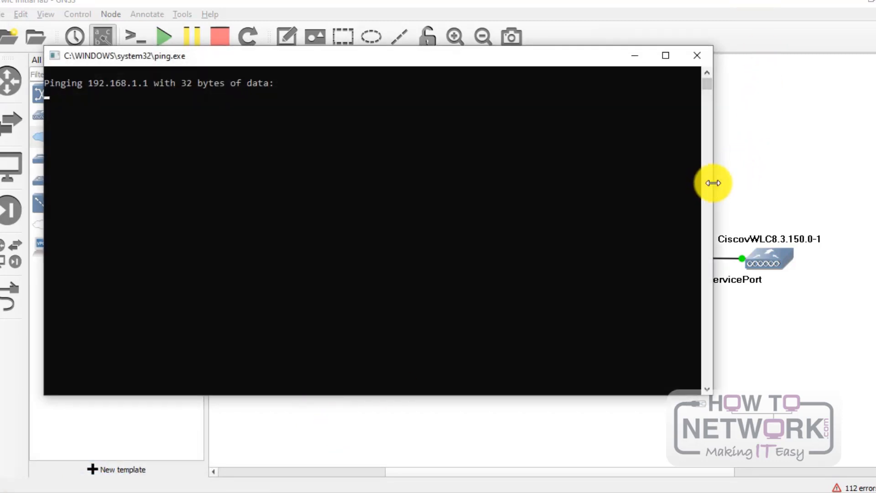
left_click_drag(713, 183, 410, 196)
left_click(645, 490)
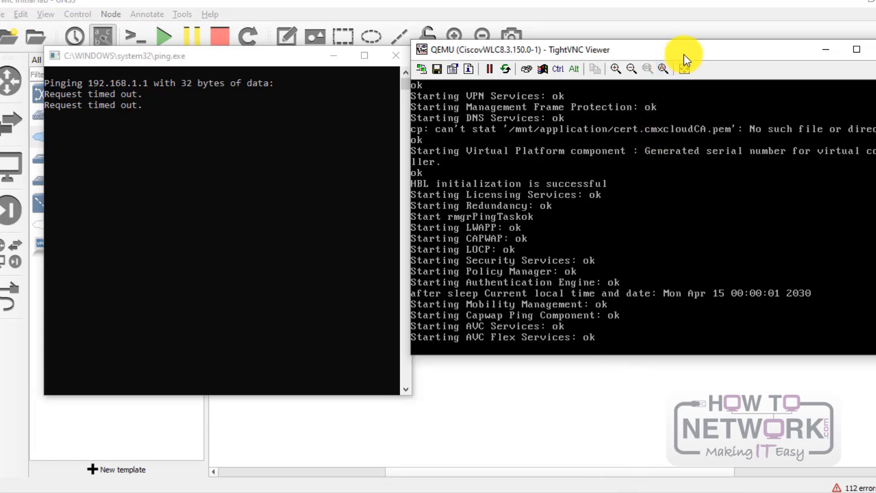
mouse_move(684, 54)
left_mouse_down()
mouse_move(684, 76)
mouse_move(693, 67)
left_mouse_up()
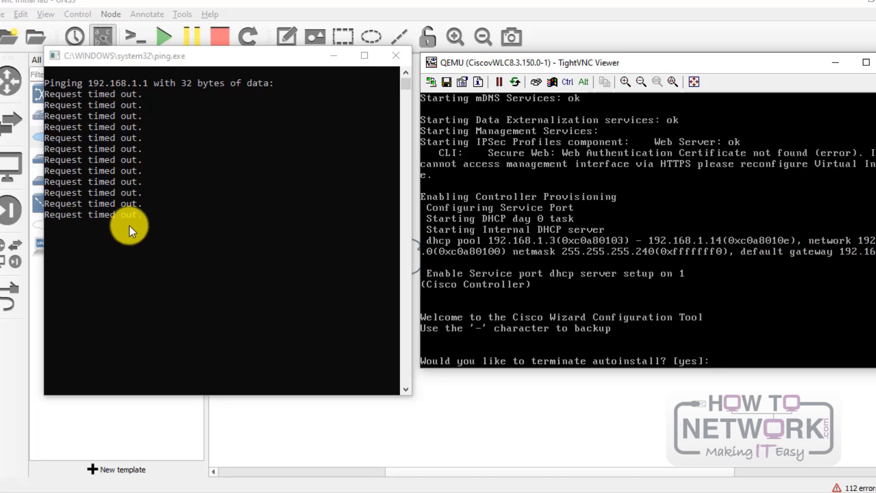
Step: Keep the 192.168.1.1 ping running until it gets replies, then minimize the TightVNC controller console
left_click(192, 177)
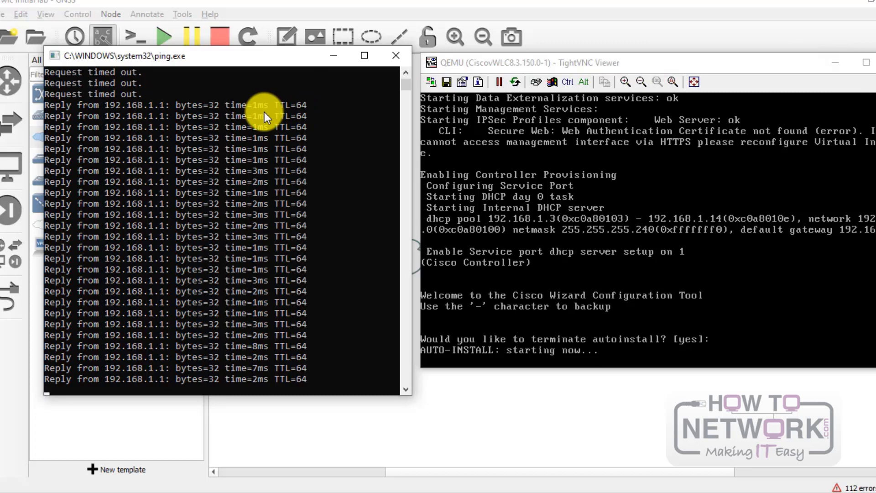
left_click(833, 63)
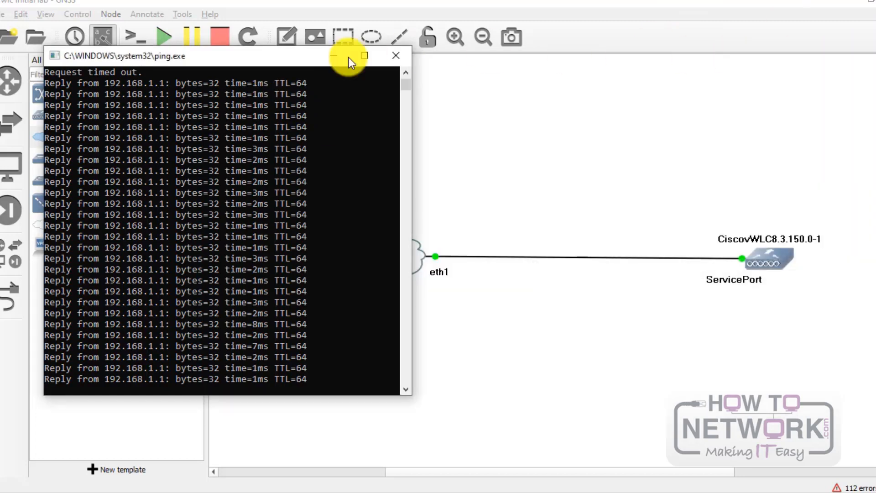
Step: Minimize the ping window and nudge the vWLC node slightly right in the topology
left_click(332, 55)
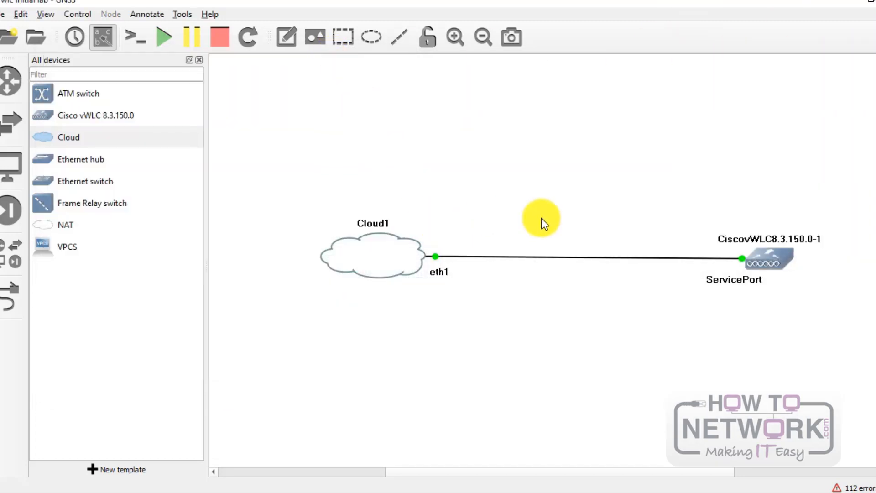
mouse_move(781, 261)
left_mouse_down()
mouse_move(784, 284)
mouse_move(788, 259)
left_mouse_up()
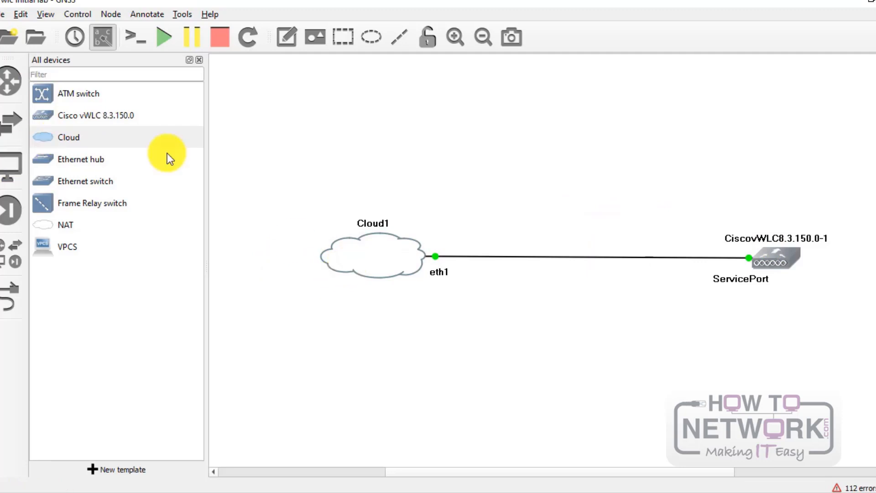
mouse_move(779, 263)
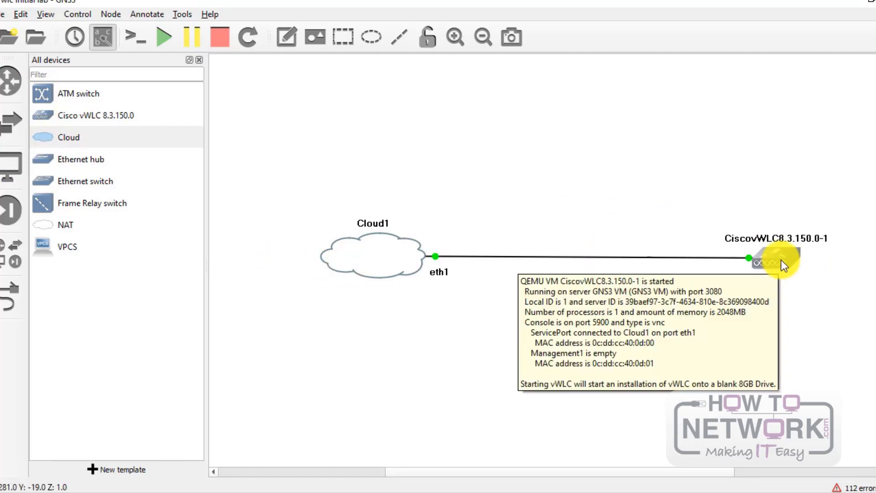
mouse_move(373, 250)
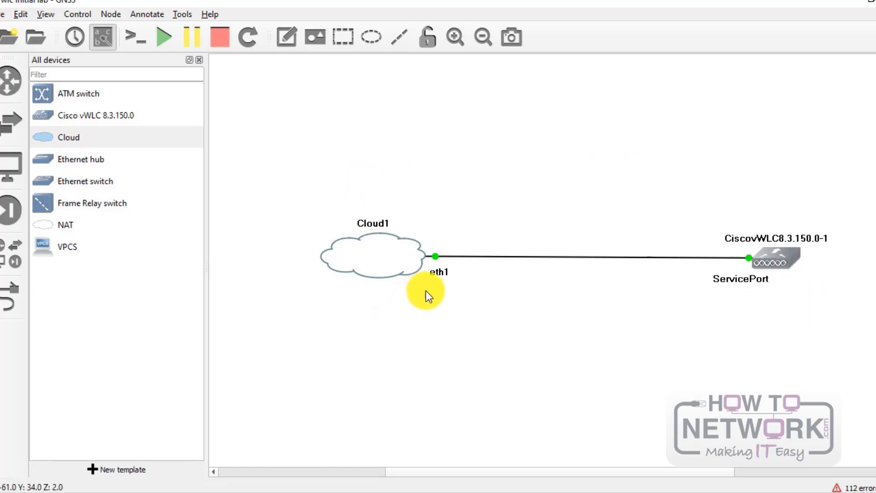
Step: Bring up Network Connections briefly, then close it to return to the GNS3 topology
left_click(582, 492)
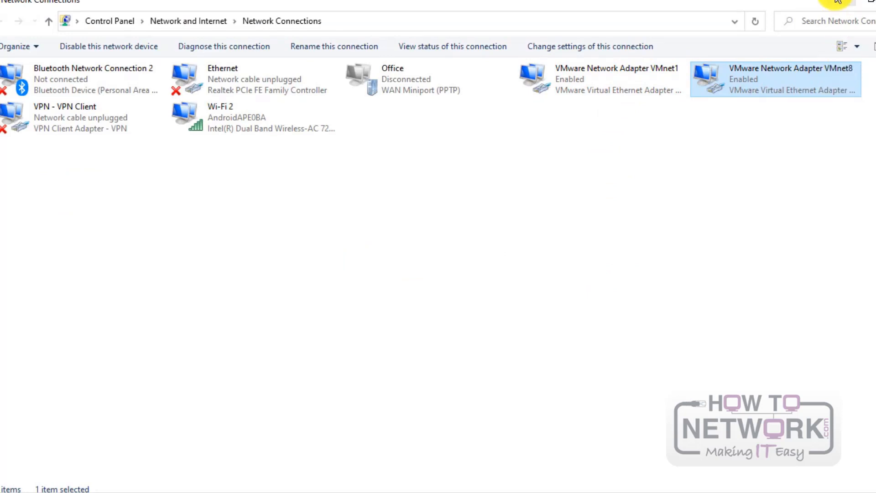
left_click(853, 2)
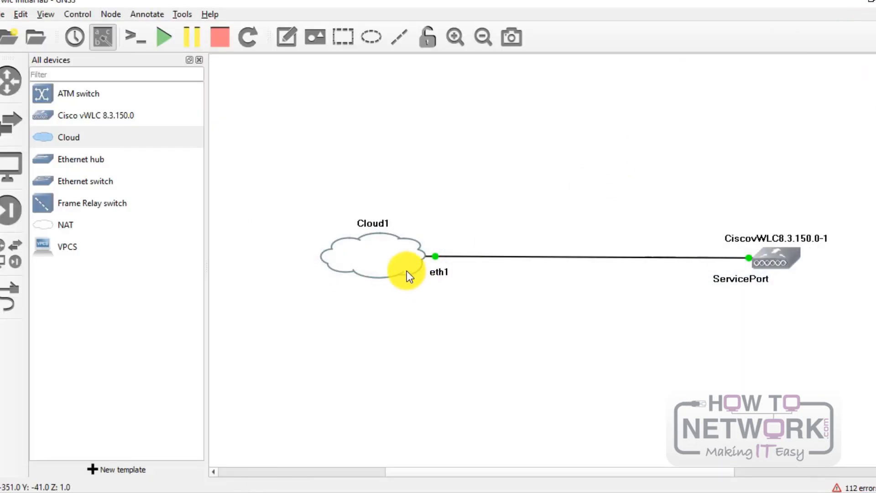
mouse_move(407, 271)
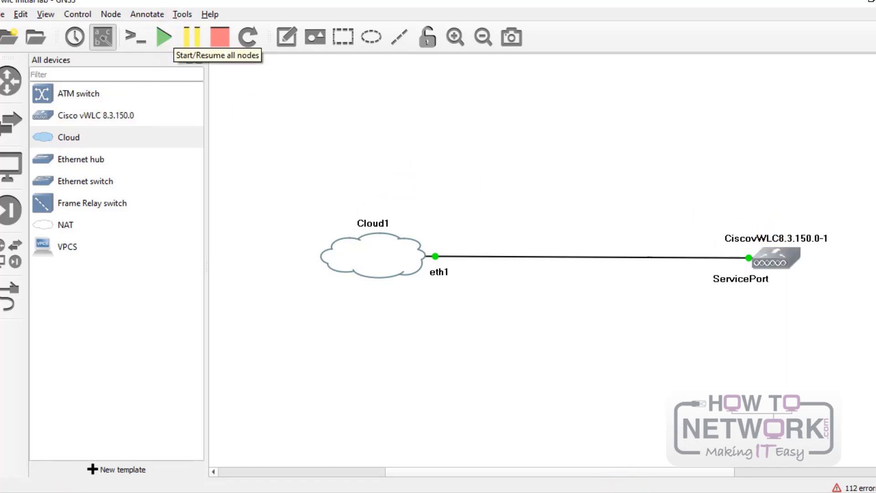
Step: Restore the TightVNC console and the replying ping window side by side, then switch to Firefox
left_click(665, 492)
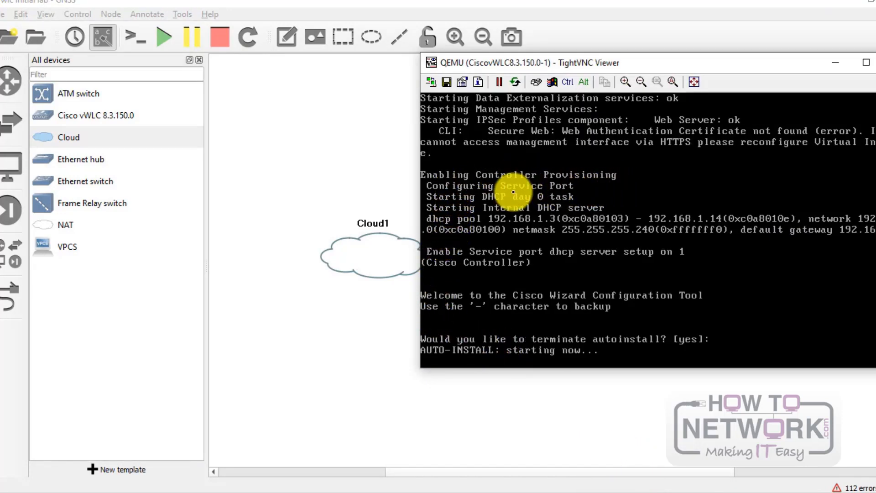
left_click(691, 492)
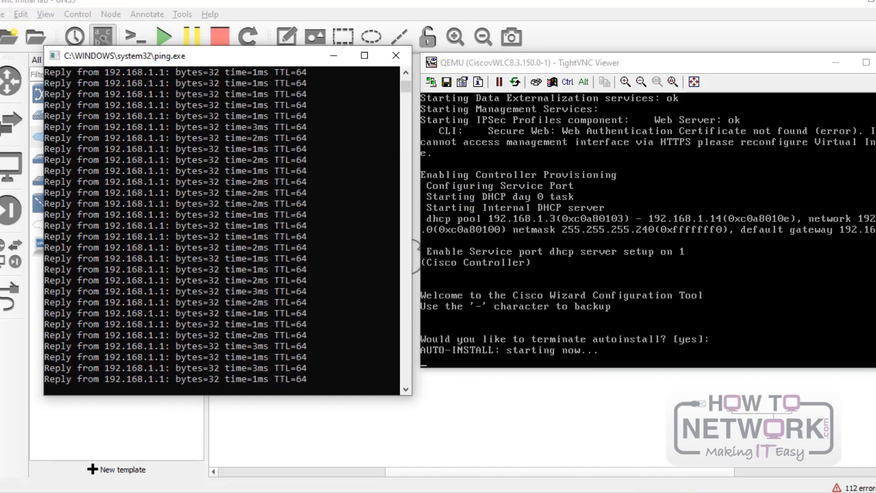
mouse_move(263, 58)
left_mouse_down()
mouse_move(236, 197)
mouse_move(257, 52)
left_mouse_up()
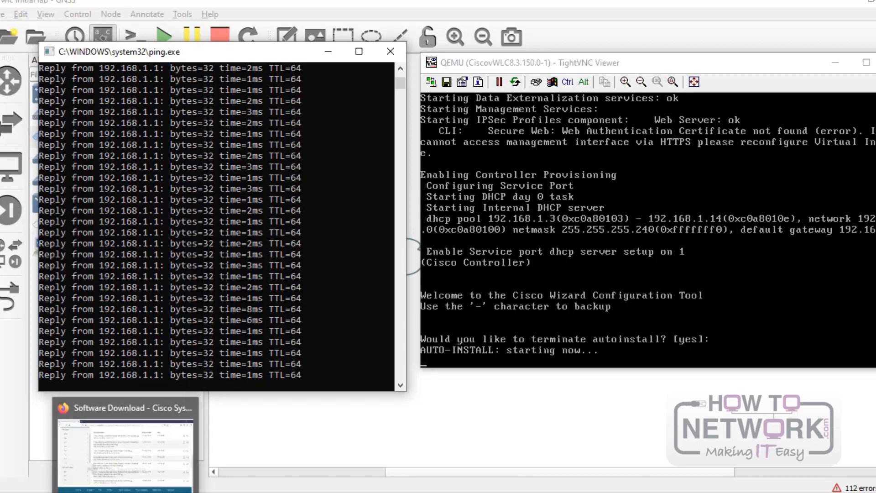
left_click(124, 441)
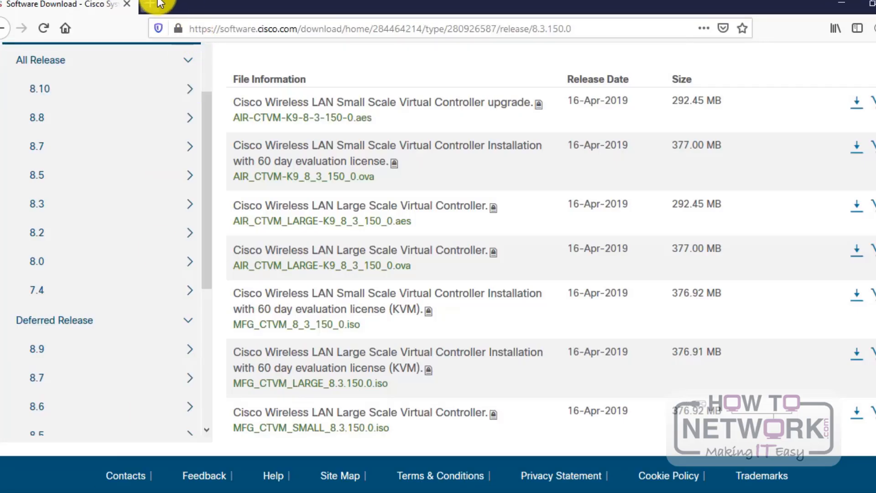
Step: Open a new Firefox tab and load 192.168.1.1 to reach the controller's setup page
key("ctrl+t")
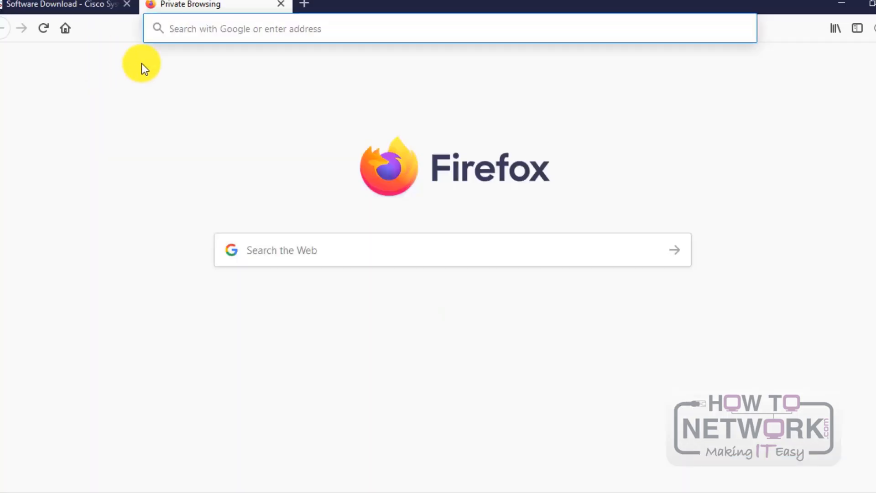
type("192")
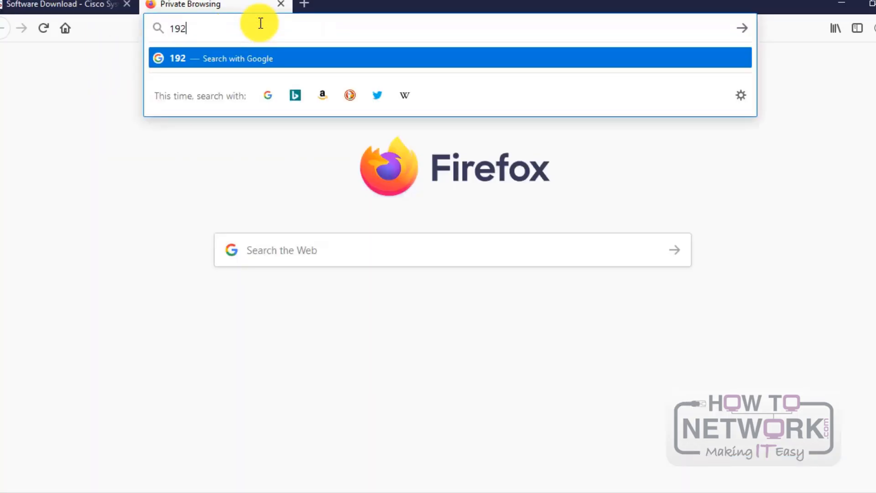
type(".168.1.1")
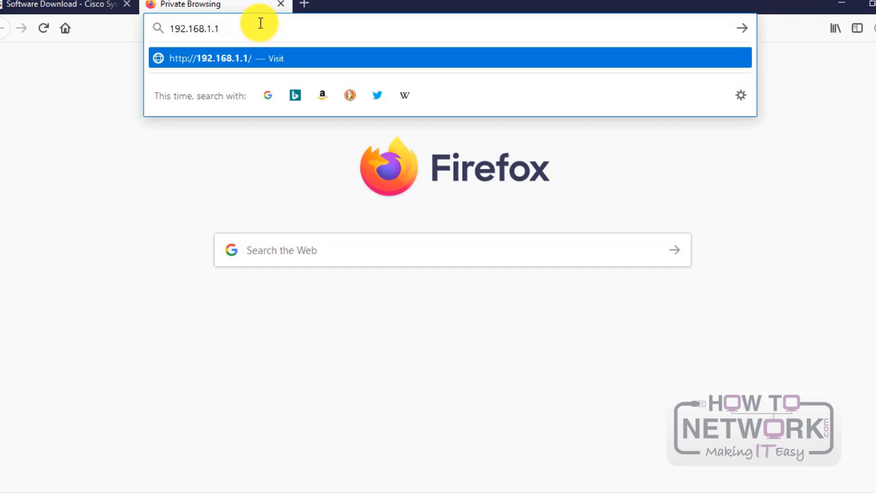
key("Return")
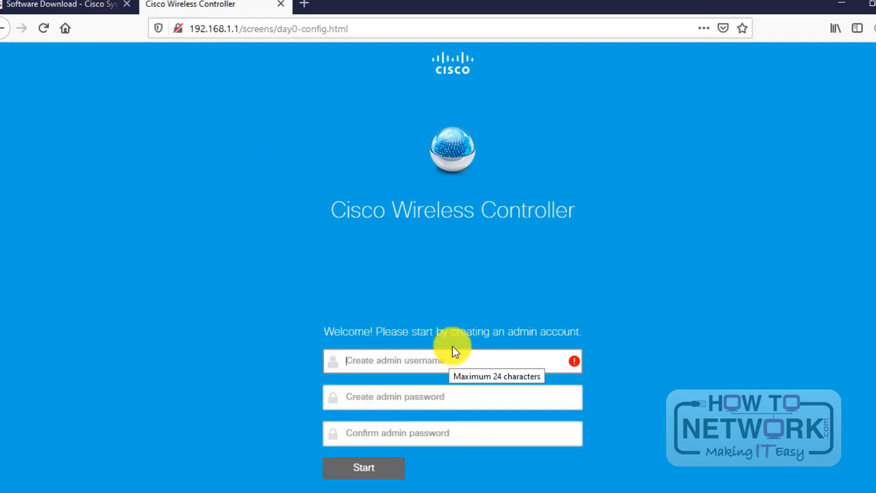
Step: Create the admin account with username admin, entering the password and its confirmation
type("ad")
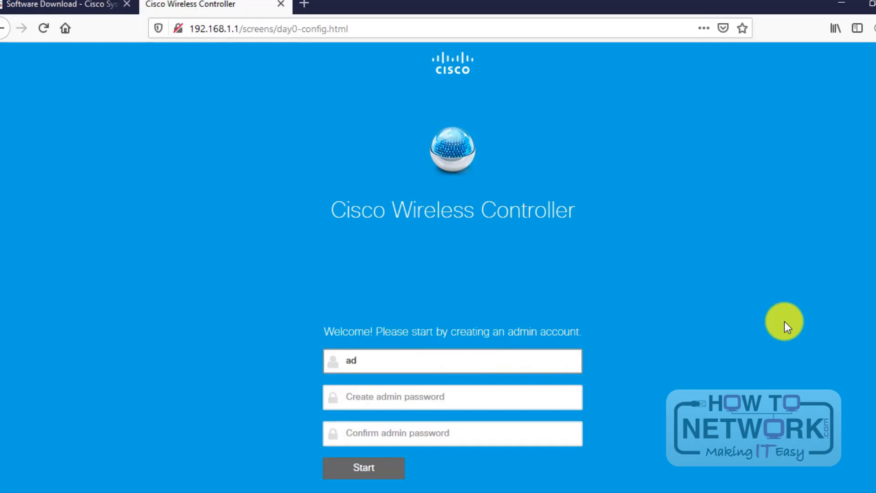
type("min")
key("Tab")
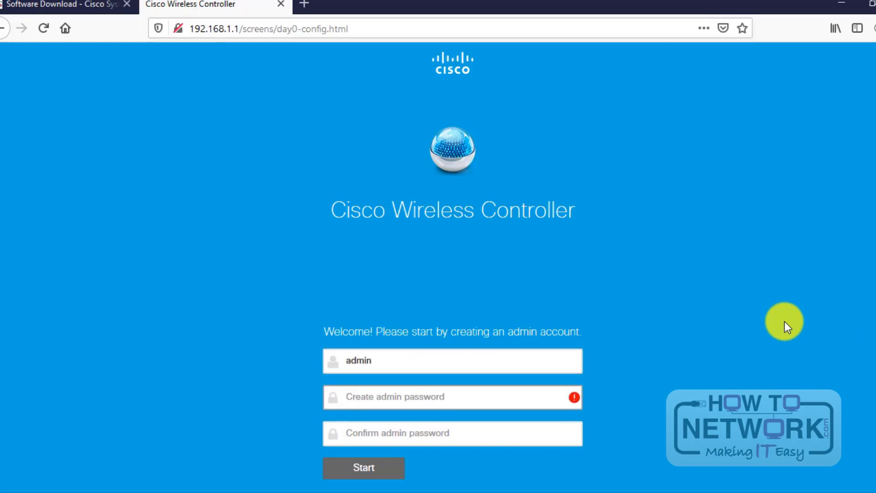
type("C")
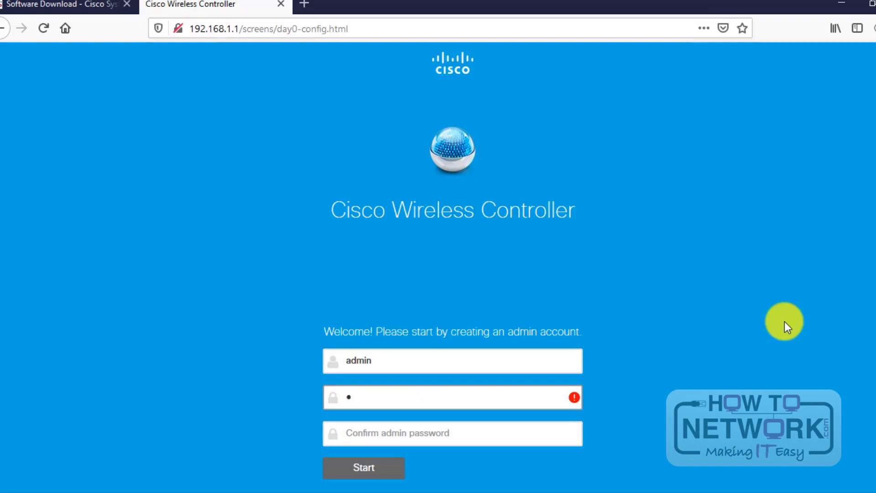
type("isco123")
key("Tab")
type("Cisco123")
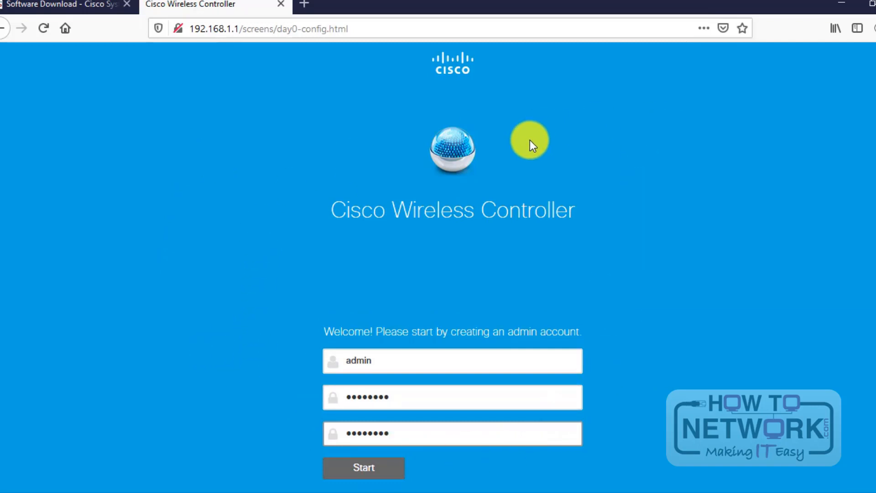
Step: Submit the admin account and set the controller's system name to 'WLC GNS'
left_click(387, 471)
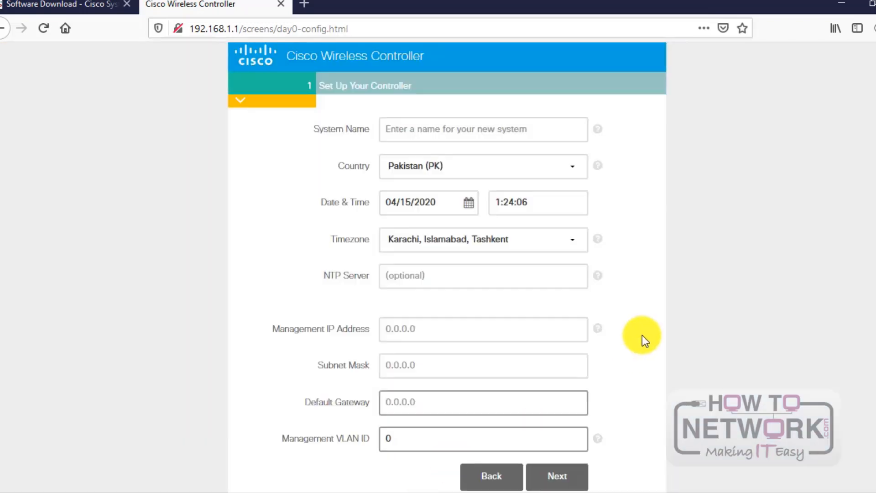
left_click(456, 130)
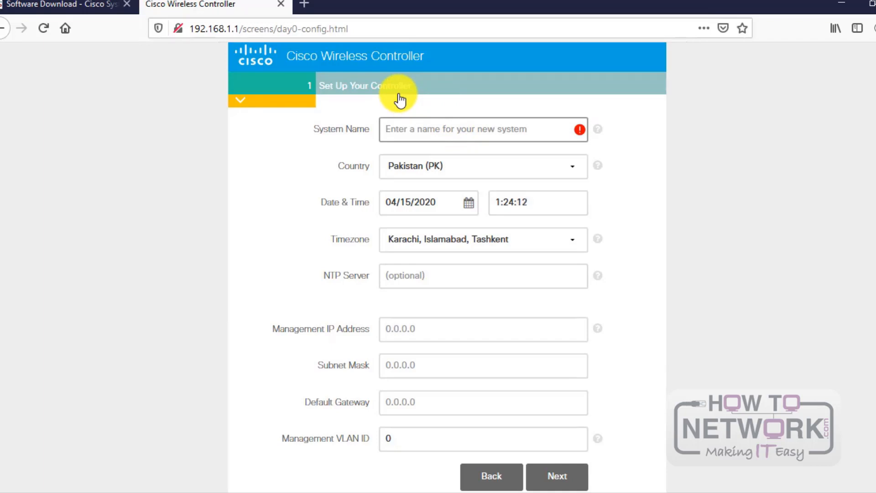
type("WLC -")
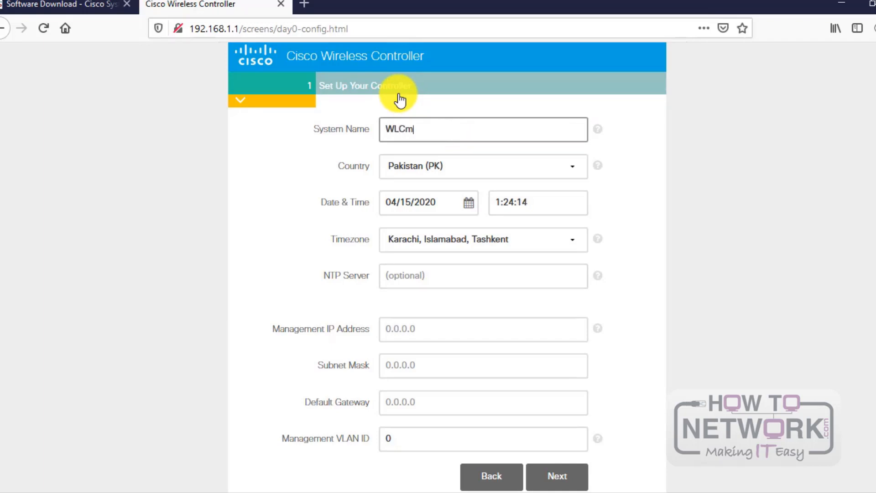
key("BackSpace")
type("GNS")
Step: Set country to United States (US) and timezone to Pacific Time (US and Canada)
left_click(570, 164)
scroll(513, 194, "up", 10)
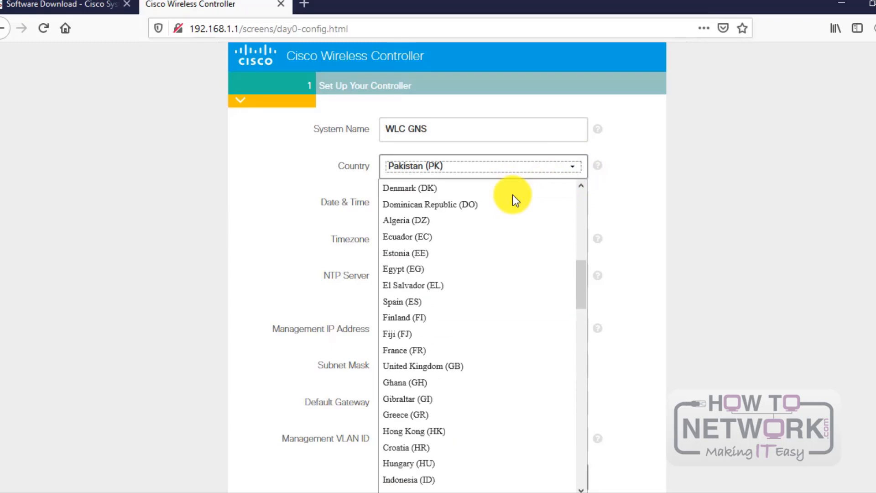
key("u")
key("u")
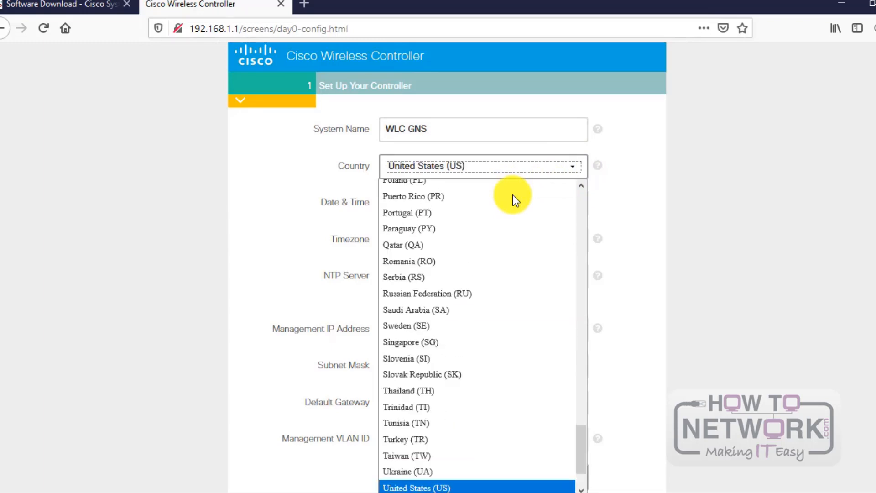
key("Return")
left_click(273, 215)
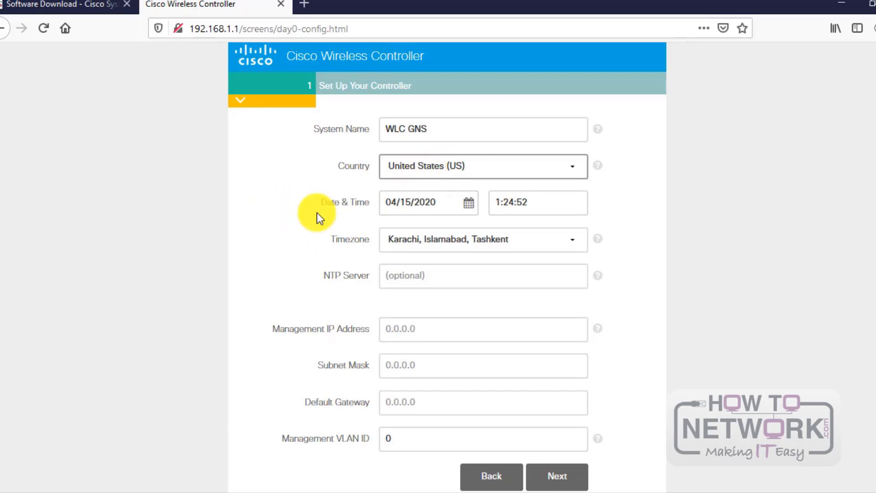
left_click(337, 172)
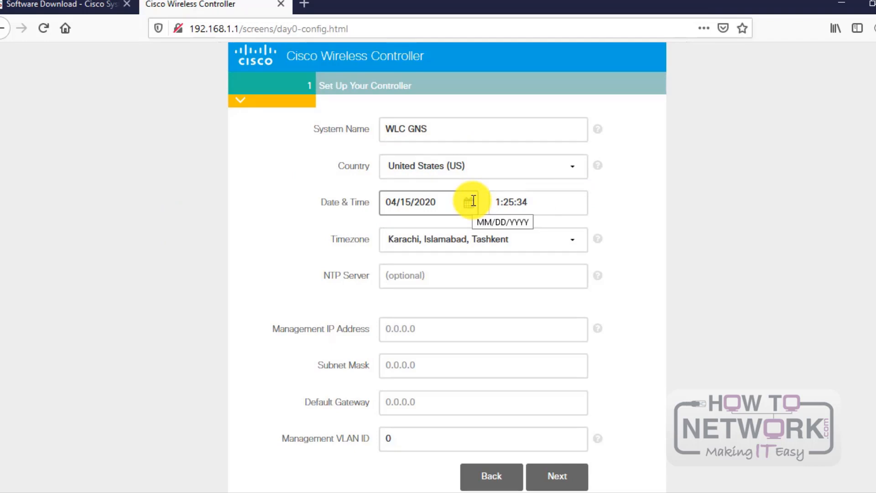
left_click(581, 237)
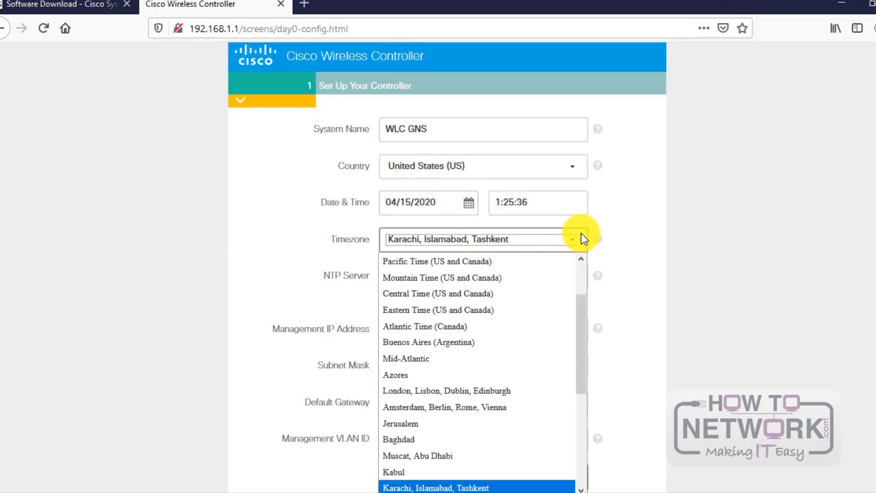
left_click(499, 264)
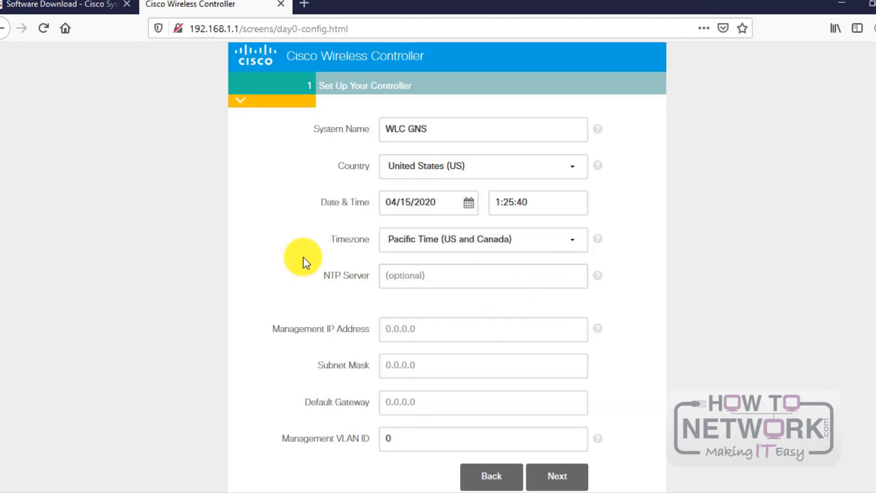
scroll(438, 360, "down", 3)
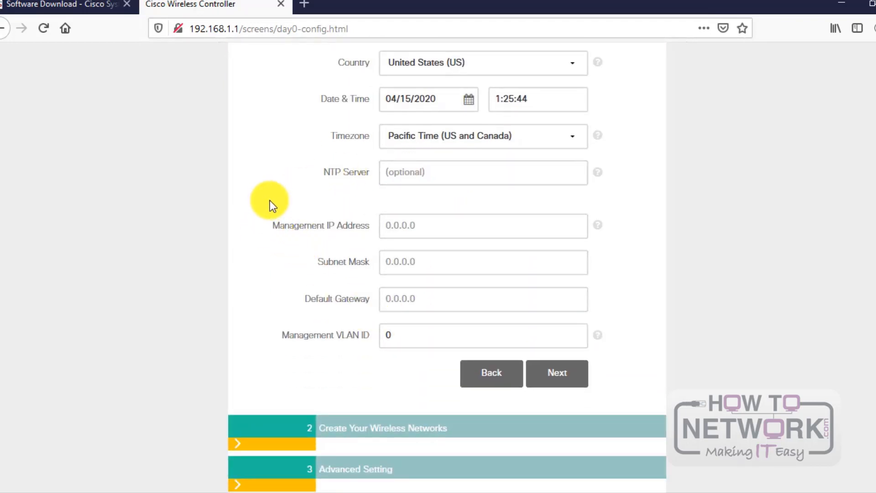
Step: Enter management IP 10.10.10.1, mask 255.255.255.0 and gateway 10.10.10.254, then continue
left_click(421, 225)
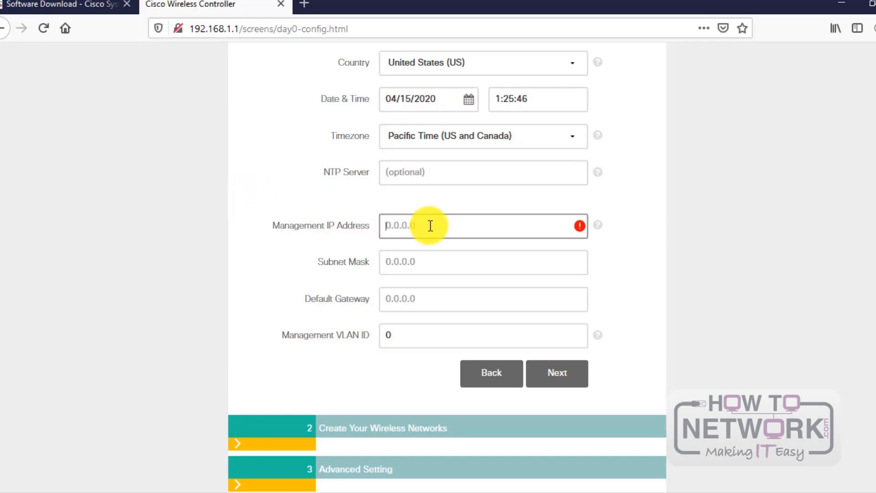
left_click(423, 227)
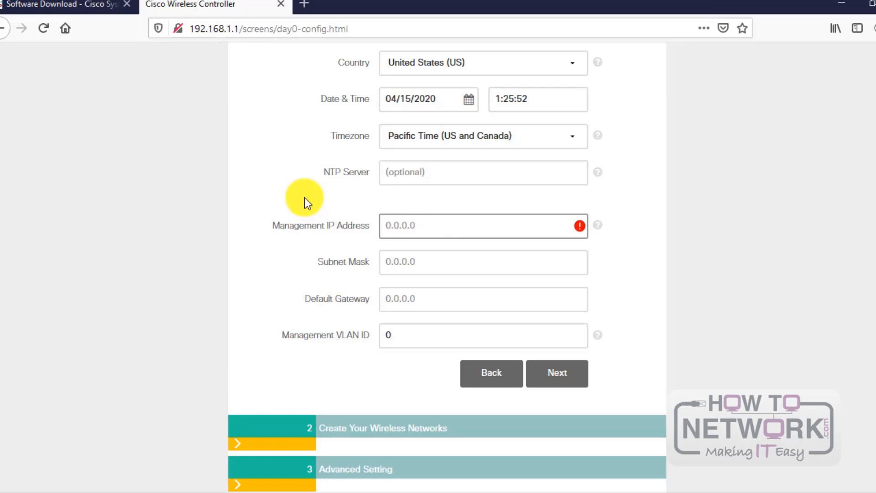
type("10.10.10.1")
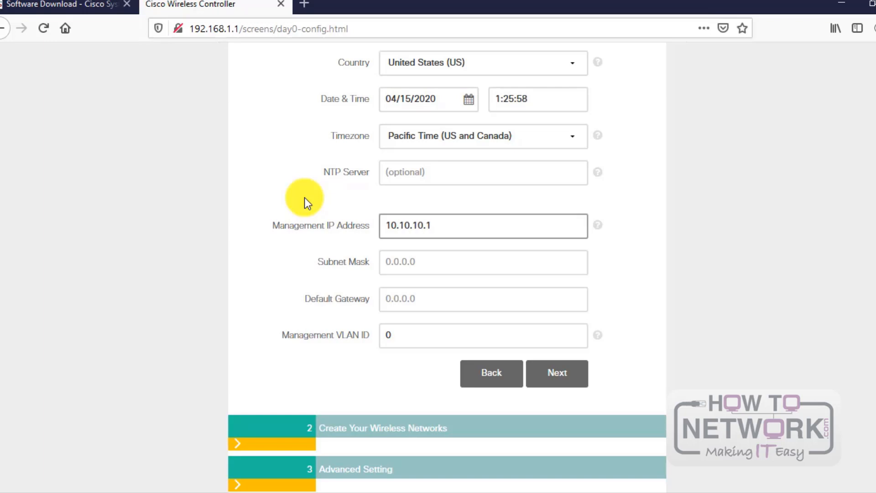
key("Tab")
type("255.255.255.0")
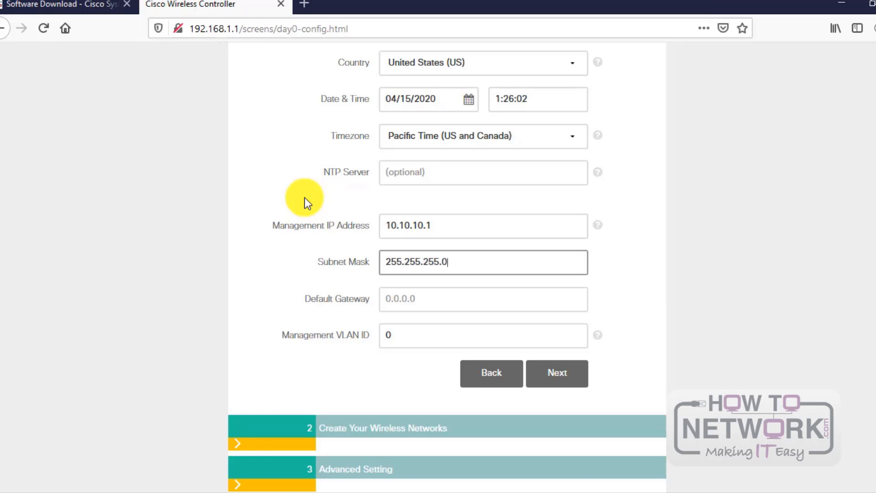
key("Tab")
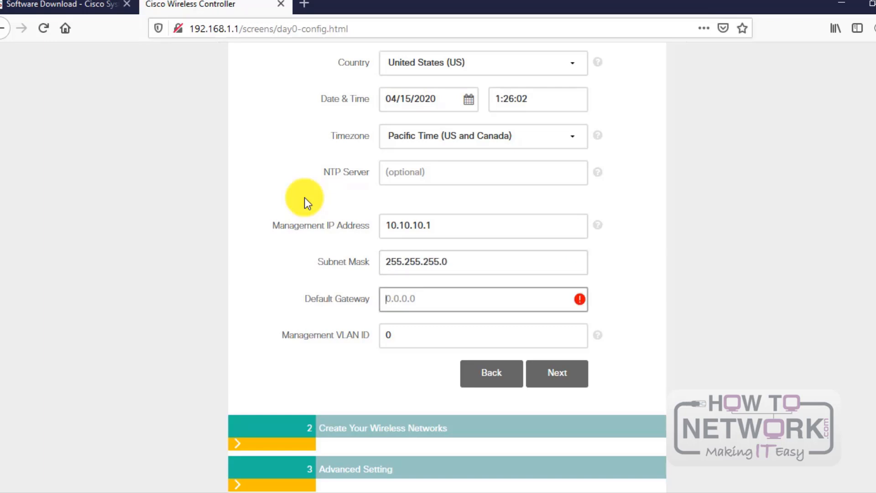
type("10.10.")
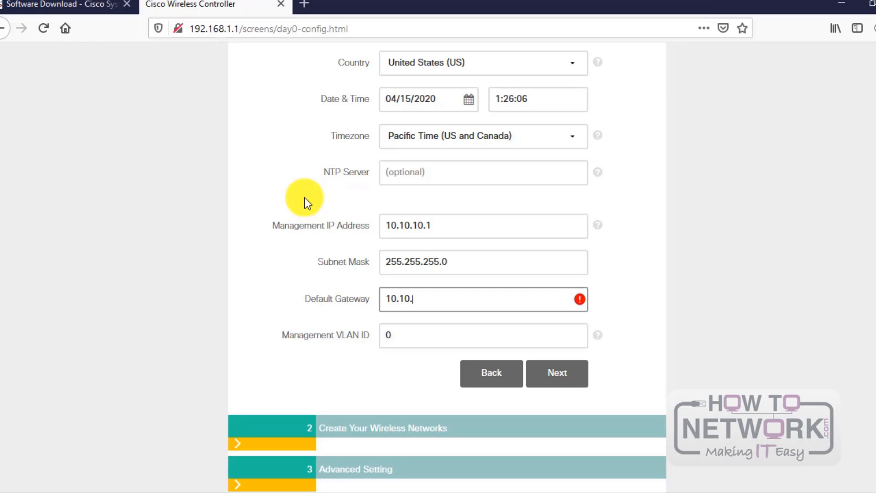
type("10.254")
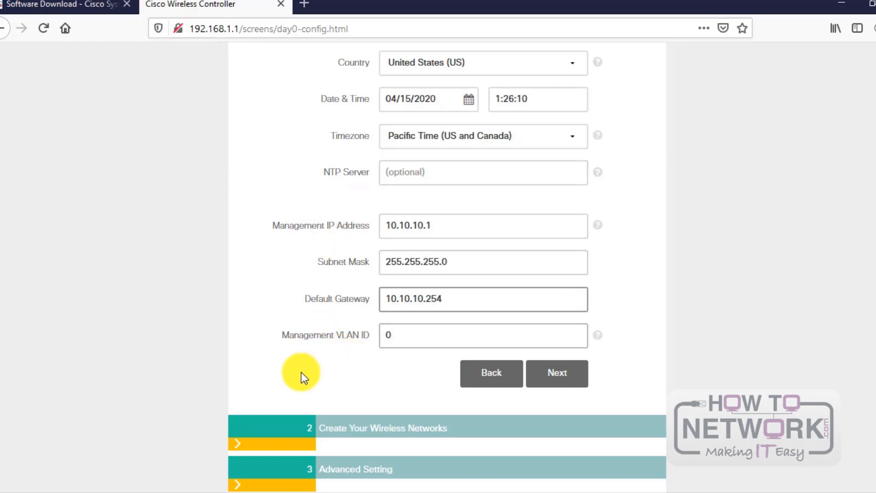
left_click(564, 386)
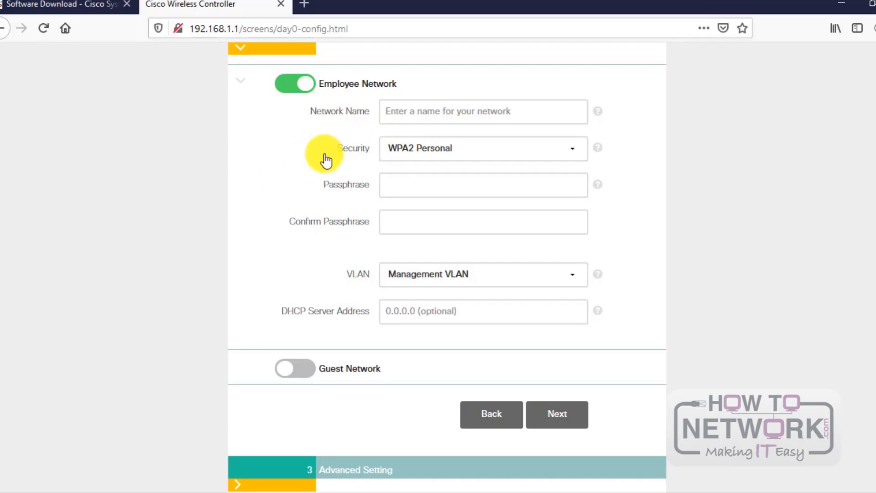
Step: Name the employee wireless network LAB-1
left_click(424, 106)
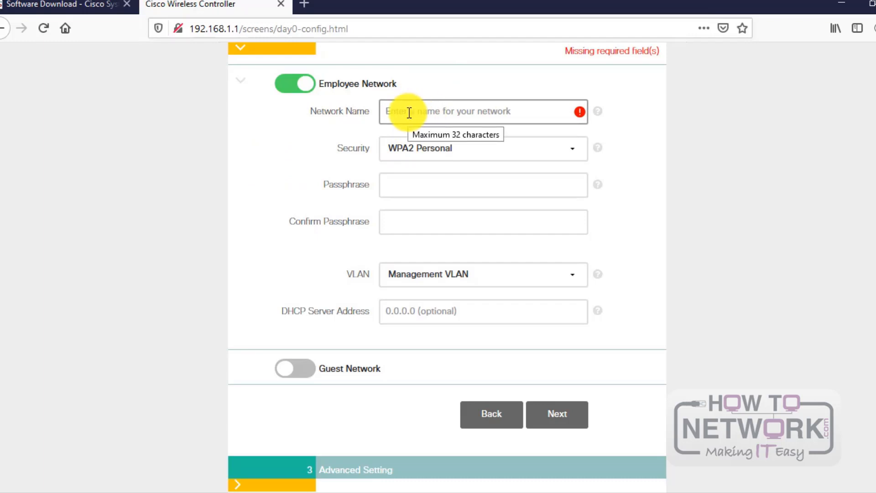
type("LA")
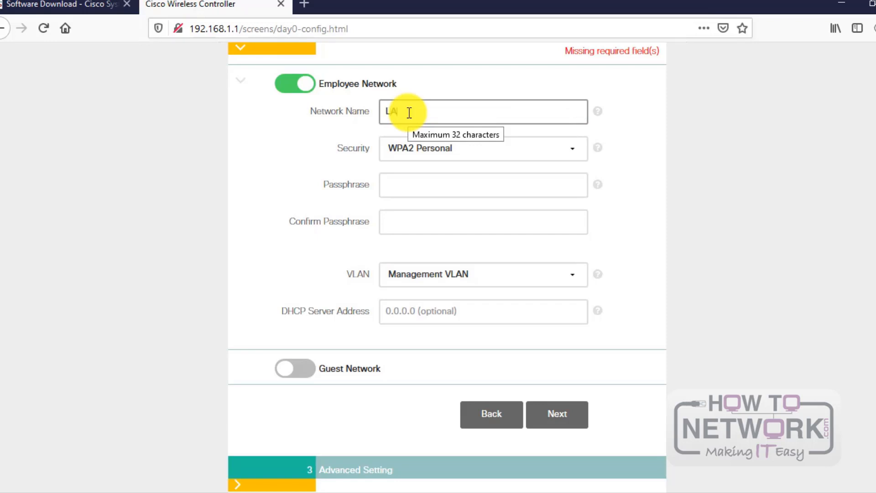
type("N")
key("BackSpace")
type("B-1")
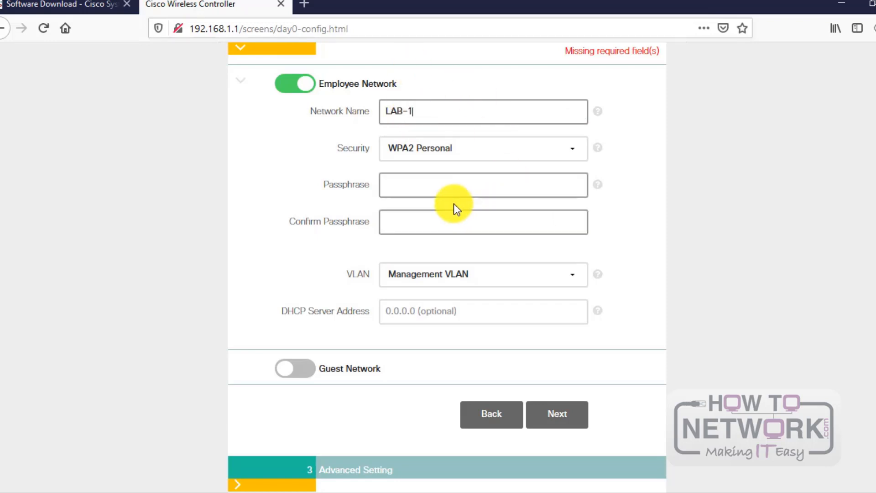
left_click(443, 187)
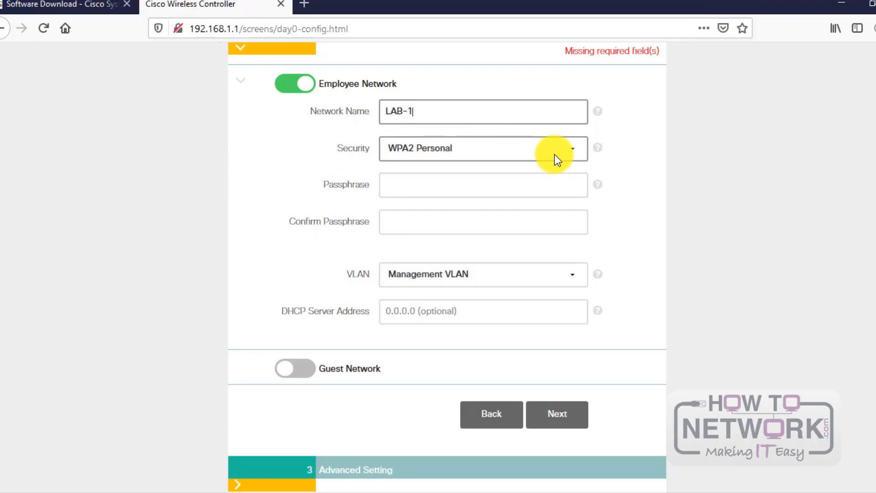
Step: Keep WPA2 Personal security and enter the network passphrase with its confirmation
left_click(574, 148)
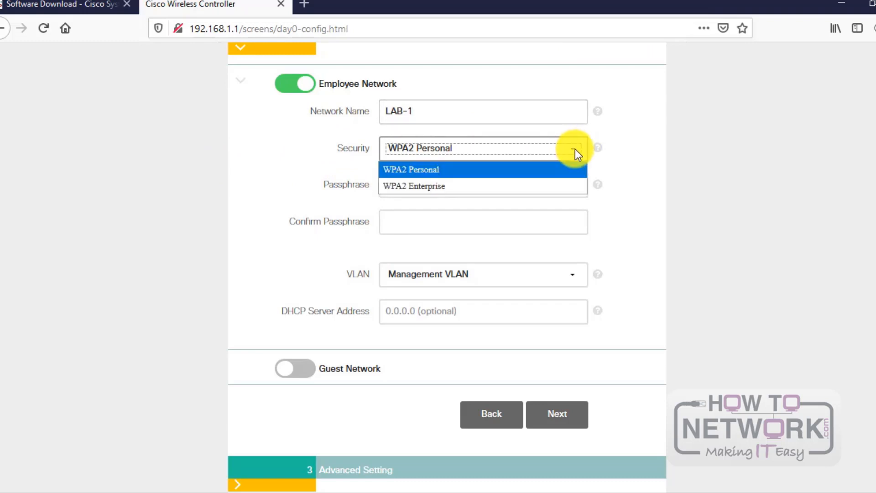
left_click(575, 148)
left_click(417, 185)
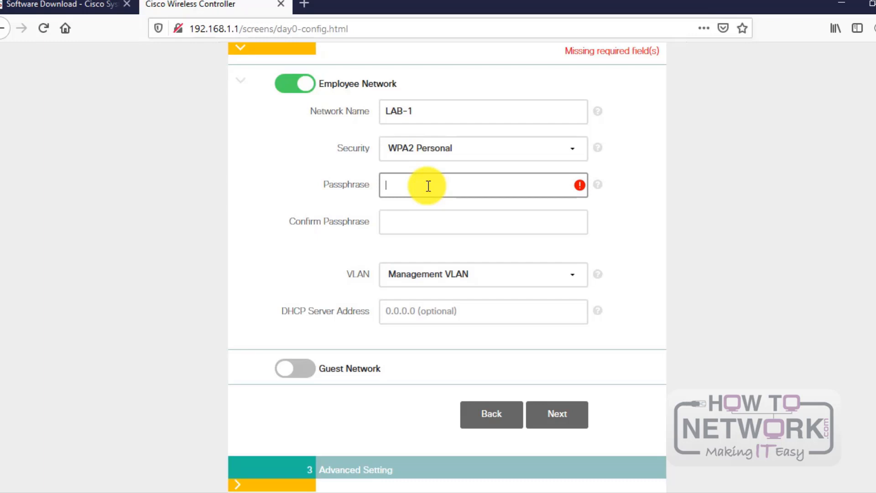
type("********")
key("Tab")
type("*")
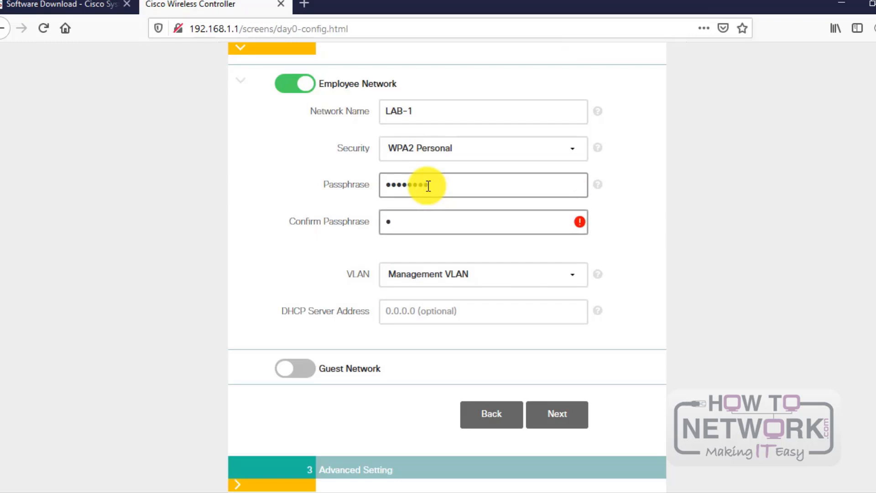
type("*******")
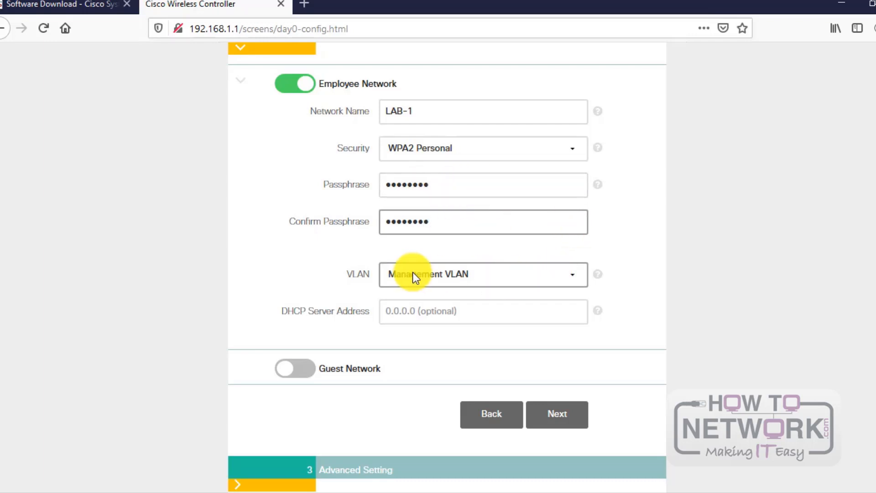
scroll(363, 248, "up", 2)
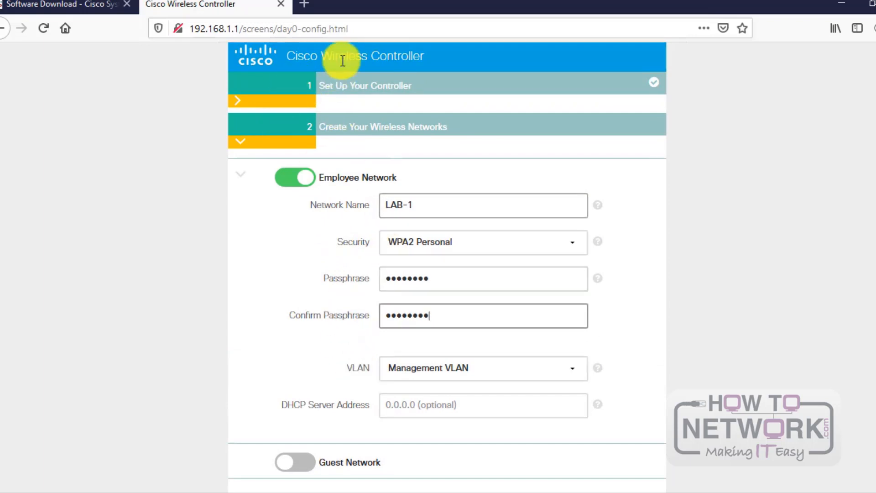
left_click(240, 103)
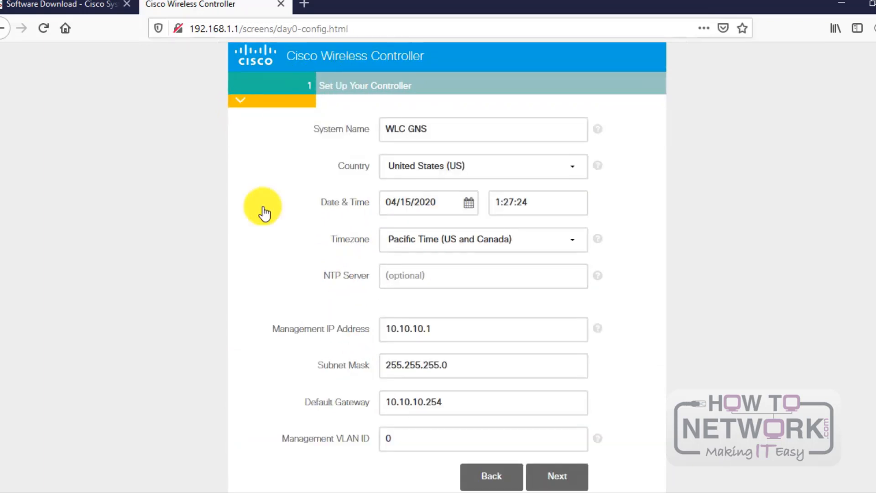
scroll(329, 333, "down", 3)
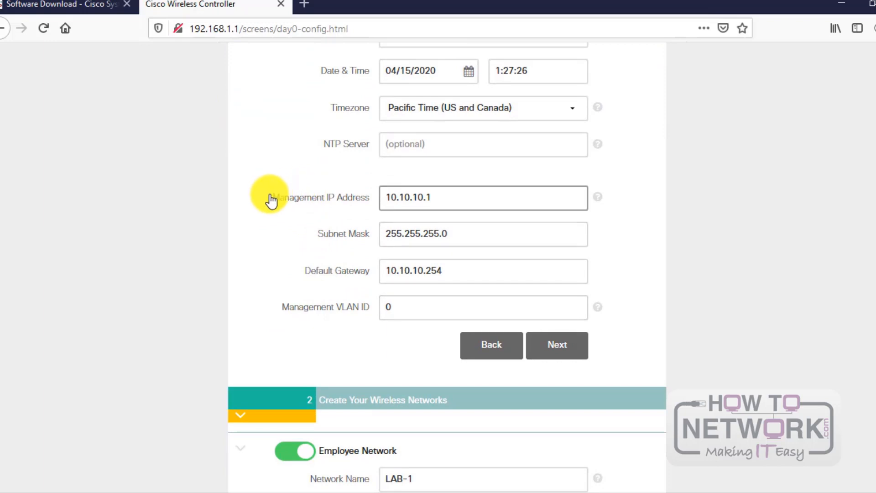
scroll(361, 185, "up", 3)
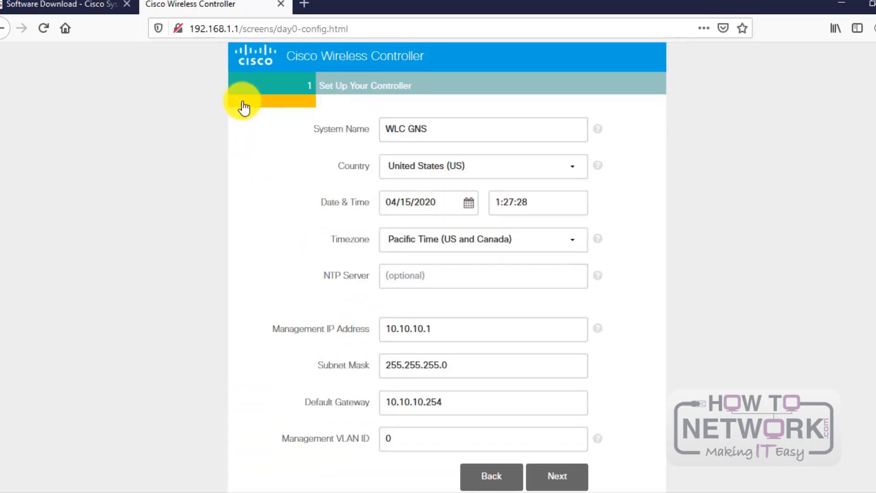
left_click(243, 103)
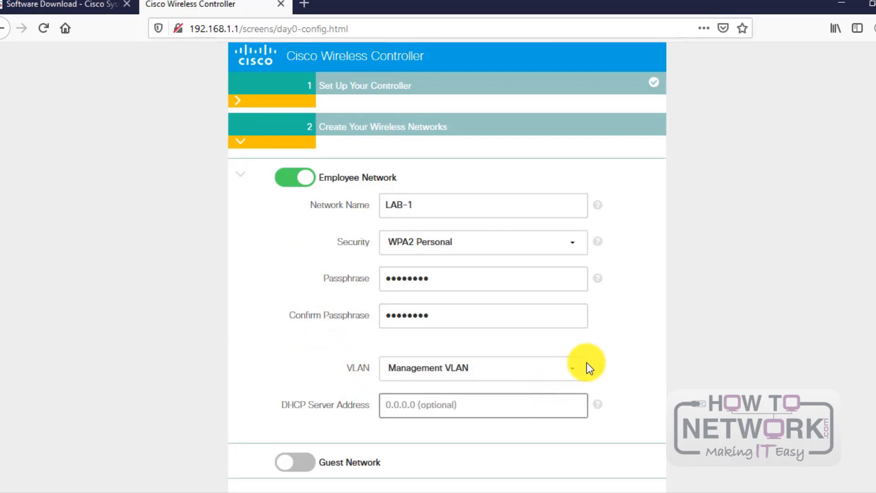
scroll(323, 379, "down", 1)
Step: Click Next past the wireless networks and Advanced Setting steps
scroll(321, 376, "down", 1)
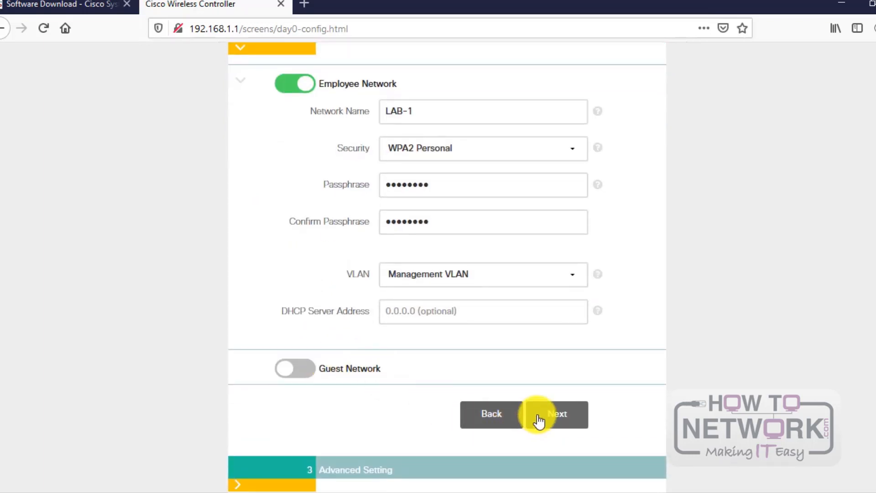
left_click(566, 417)
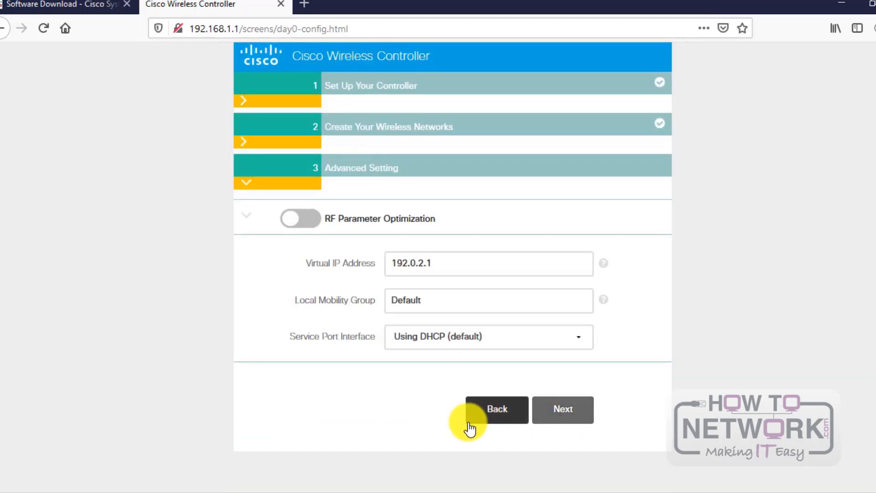
left_click(571, 413)
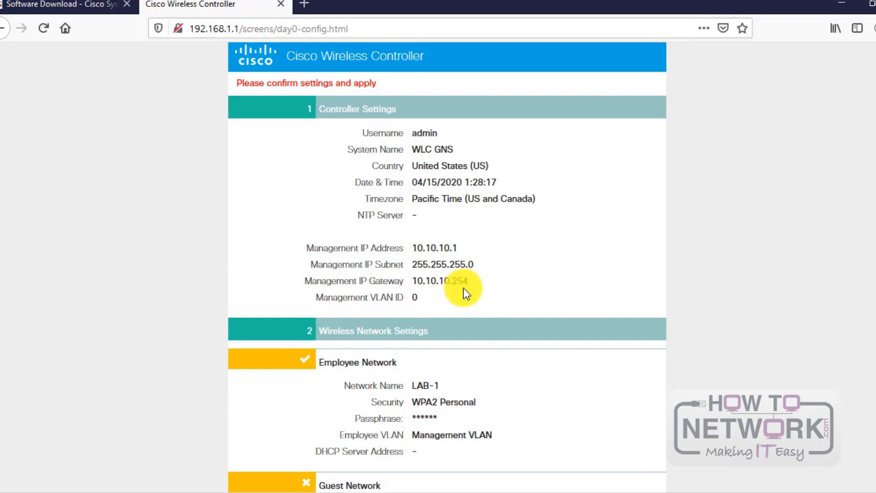
Step: Review the summary (10.10.10.1, LAB-1) and apply it, bringing up the reboot warning
scroll(461, 286, "down", 3)
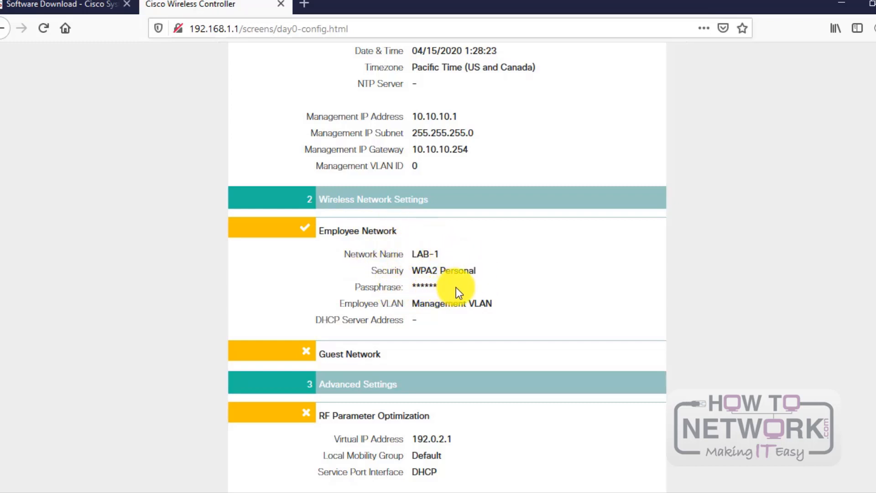
scroll(434, 274, "down", 1)
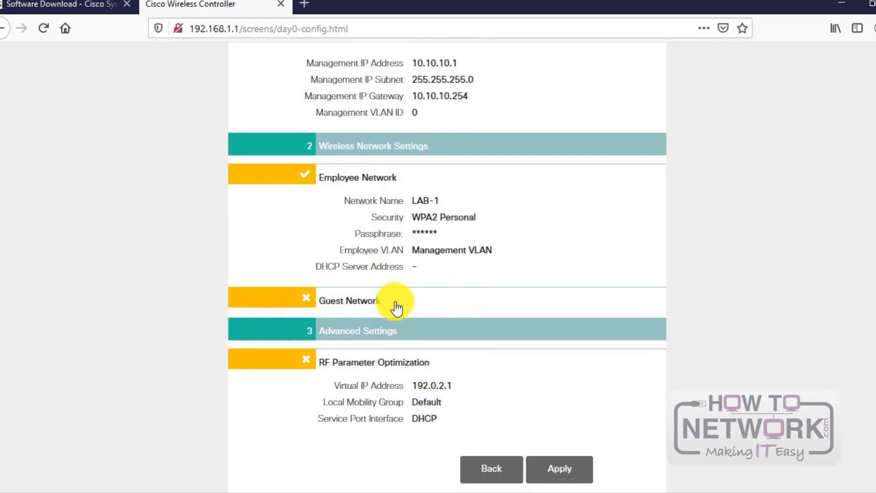
left_click(566, 467)
scroll(477, 296, "up", 4)
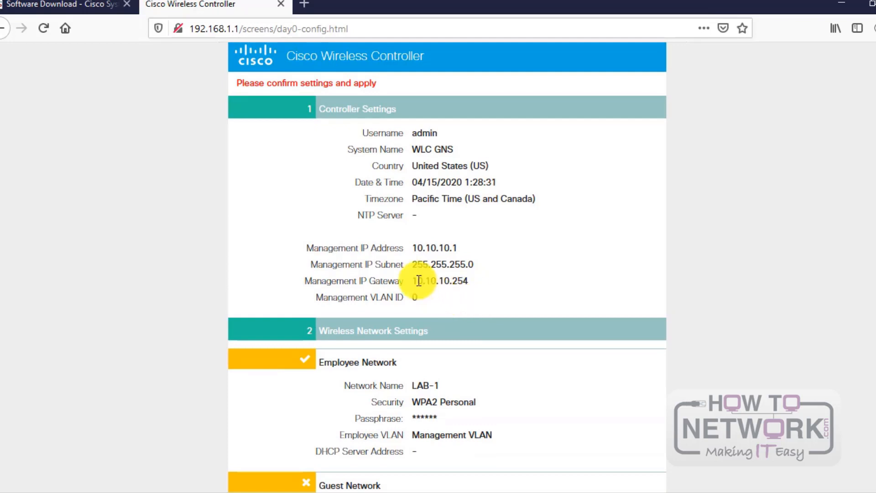
scroll(445, 234, "down", 3)
scroll(445, 231, "down", 1)
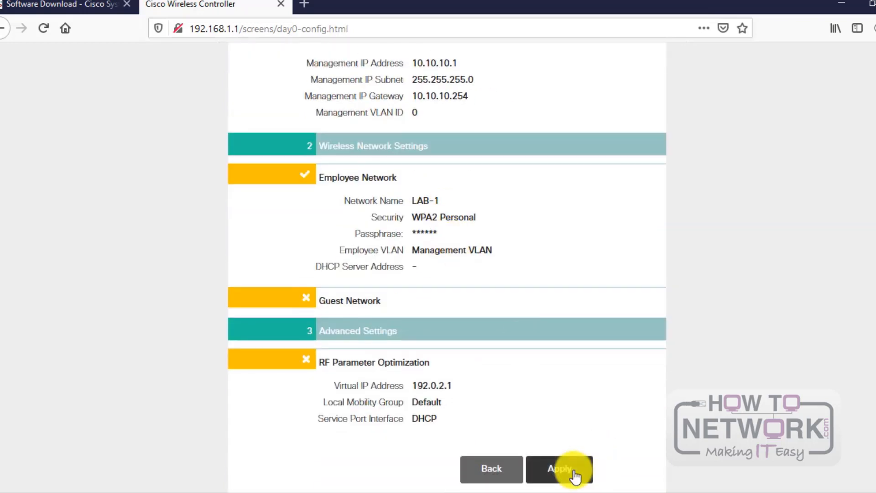
left_click(574, 474)
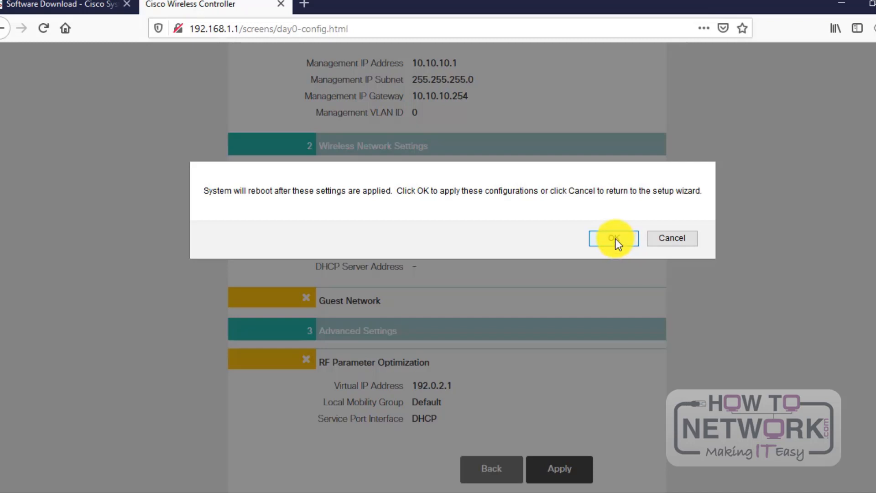
Step: Confirm the reboot prompt so the controller saves and reboots, then return to the GNS3 lab
left_click(615, 238)
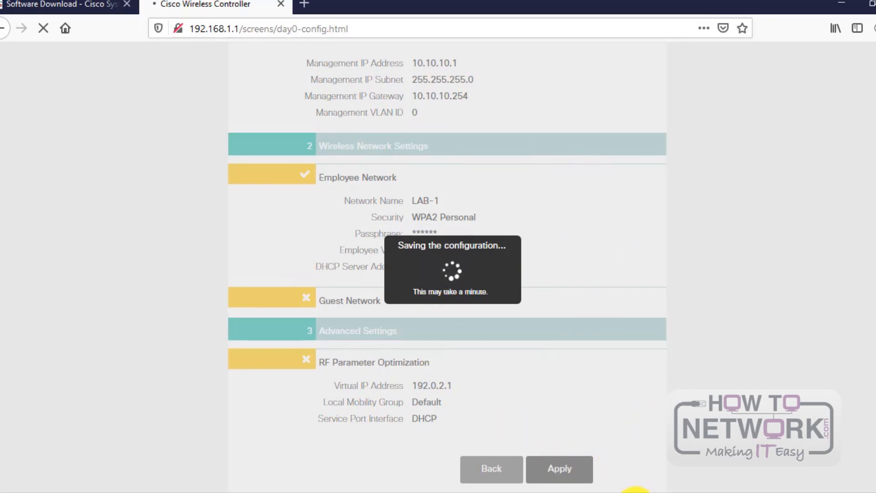
mouse_move(635, 491)
left_click(632, 470)
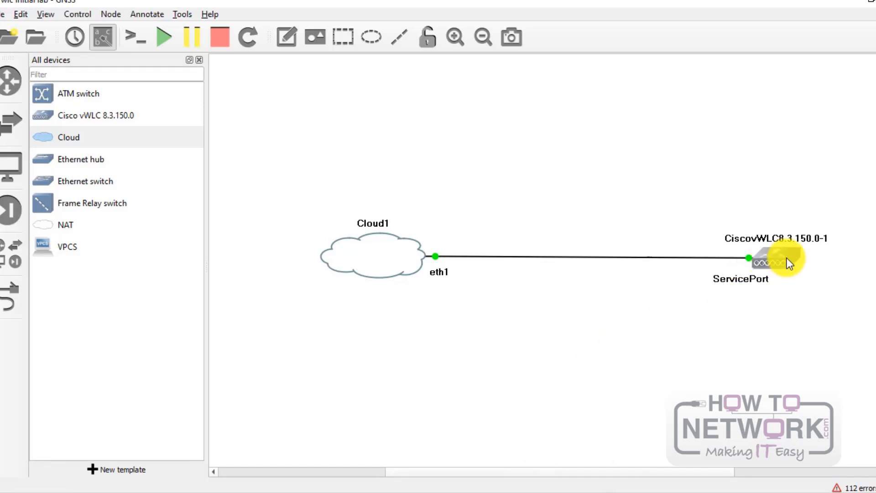
left_click(664, 491)
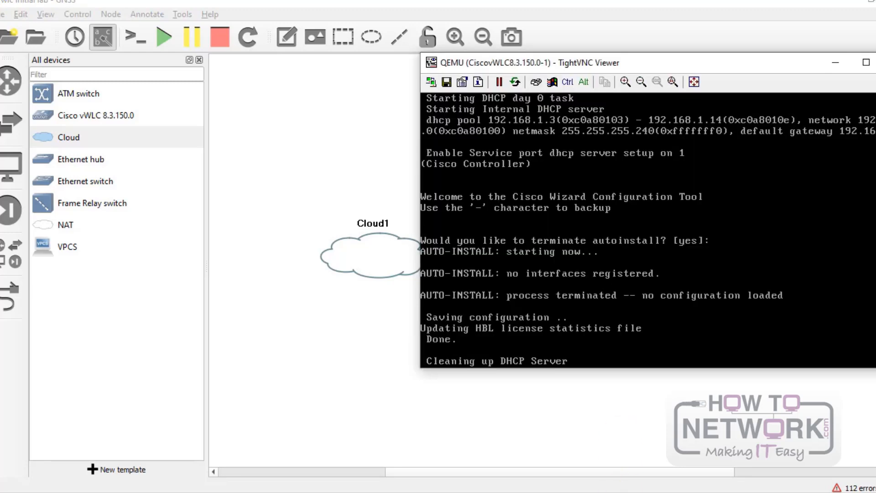
left_click_drag(712, 68, 588, 96)
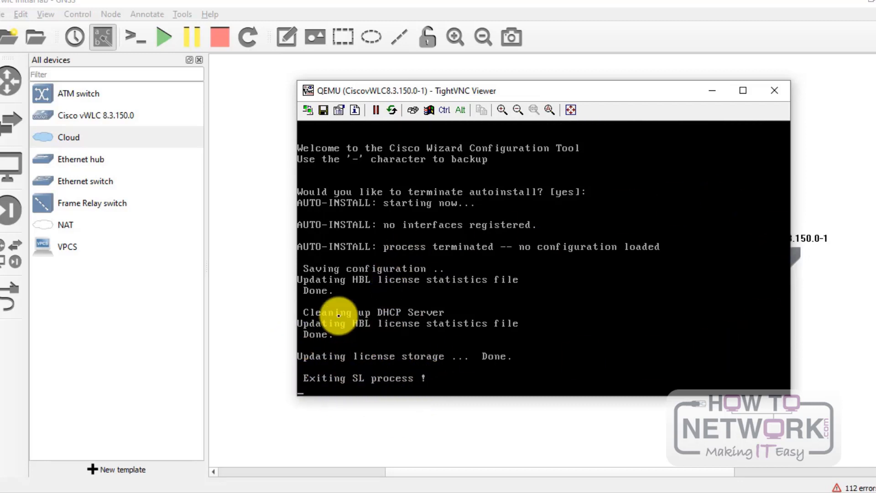
mouse_move(535, 90)
left_mouse_down()
mouse_move(549, 131)
mouse_move(560, 80)
mouse_move(542, 95)
left_mouse_up()
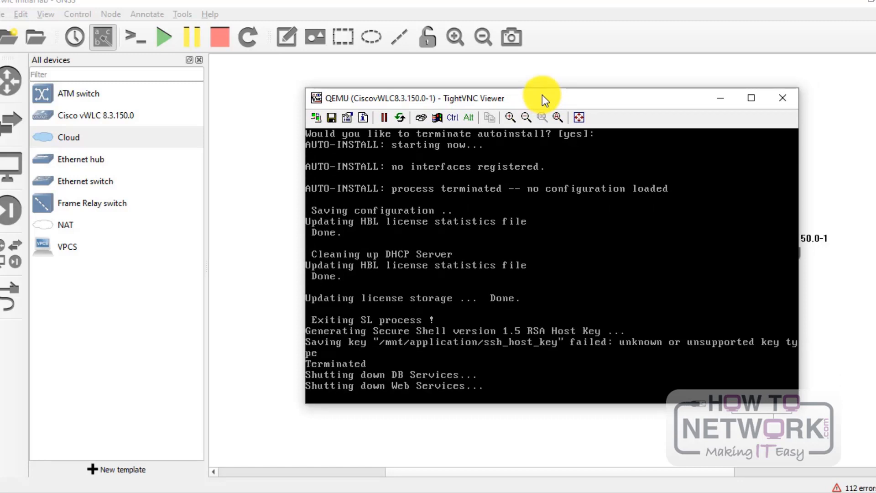
left_click_drag(542, 94, 522, 89)
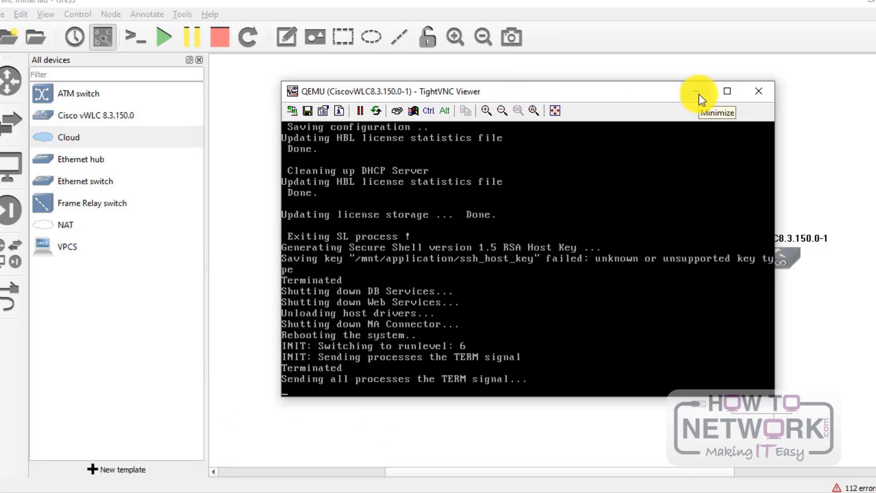
left_click(699, 94)
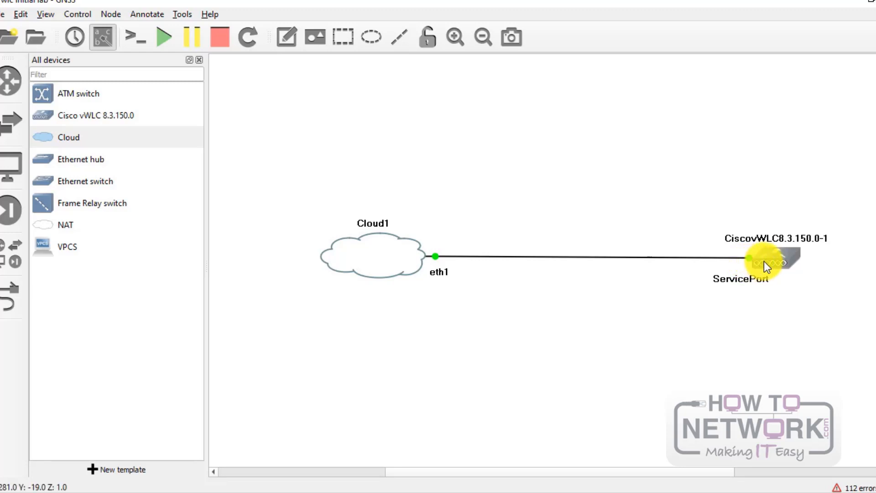
Step: Delete the Cloud1-to-ServicePort link and draw a new link from Cloud1's eth1 to the WLC node
right_click(644, 263)
left_click(670, 309)
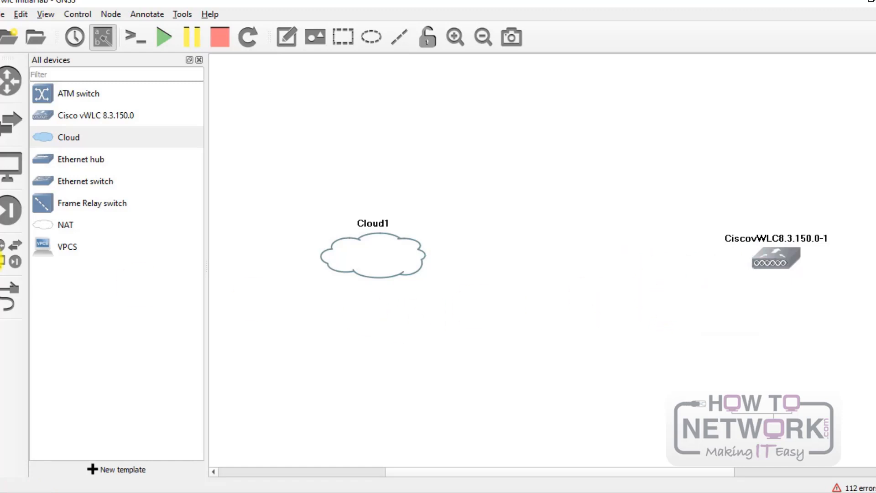
left_click(9, 296)
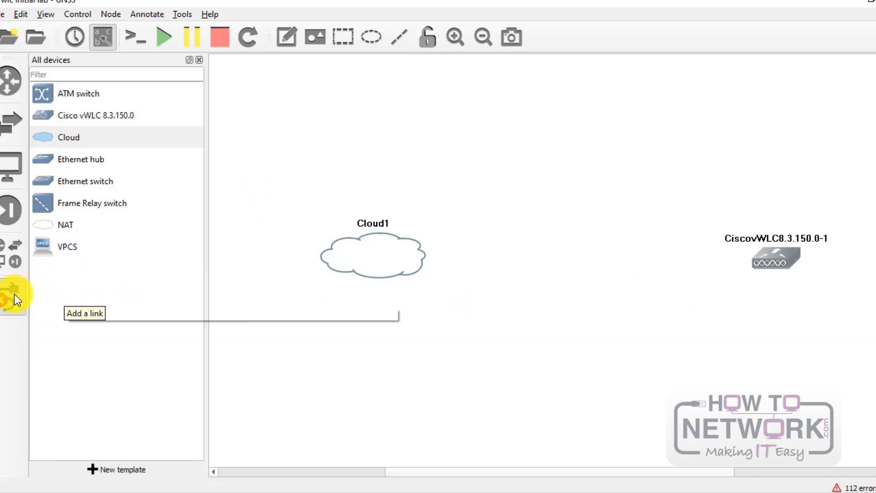
left_click(405, 261)
left_click(419, 289)
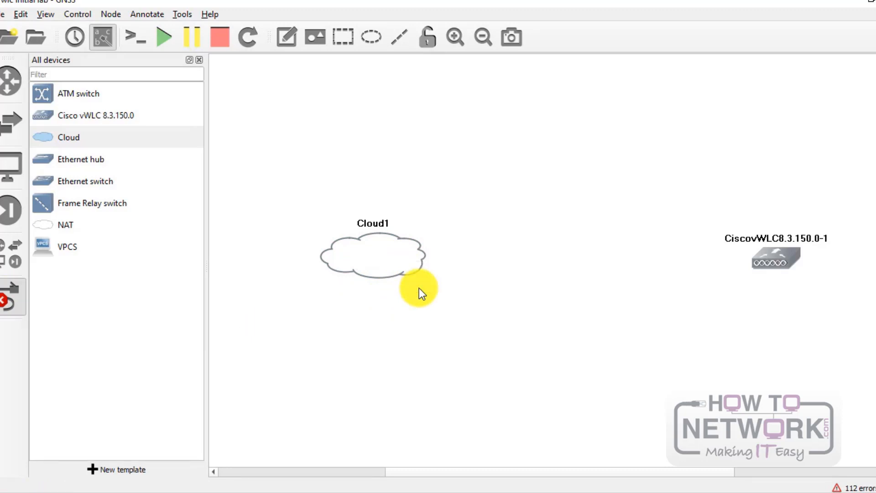
left_click(767, 259)
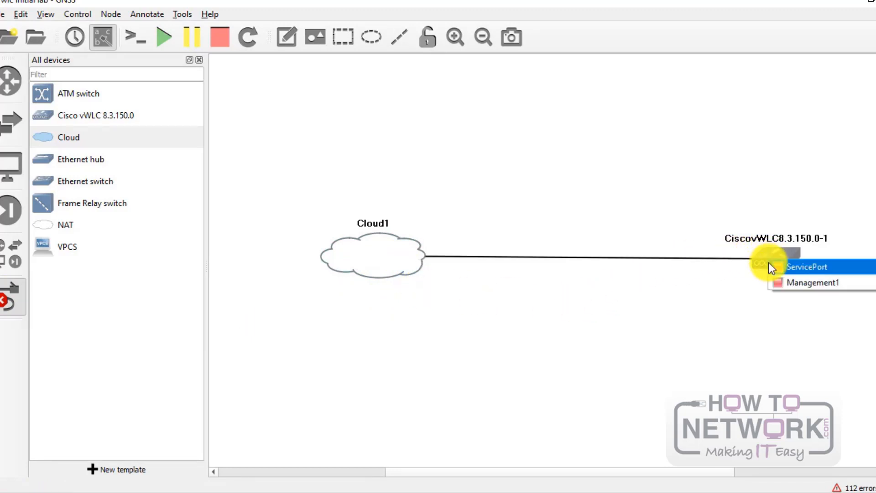
Step: Attach the new link to the controller's Management1 port and tidy the port label
left_click(827, 282)
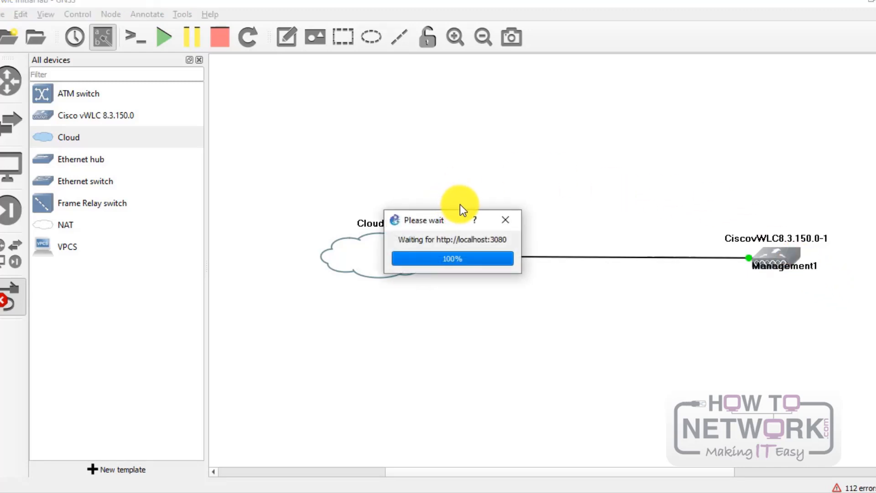
key("Escape")
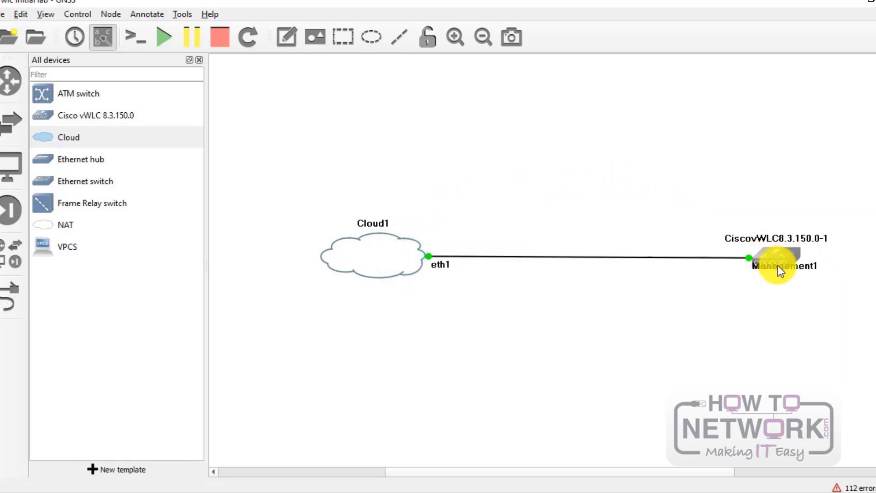
left_click_drag(777, 266, 724, 272)
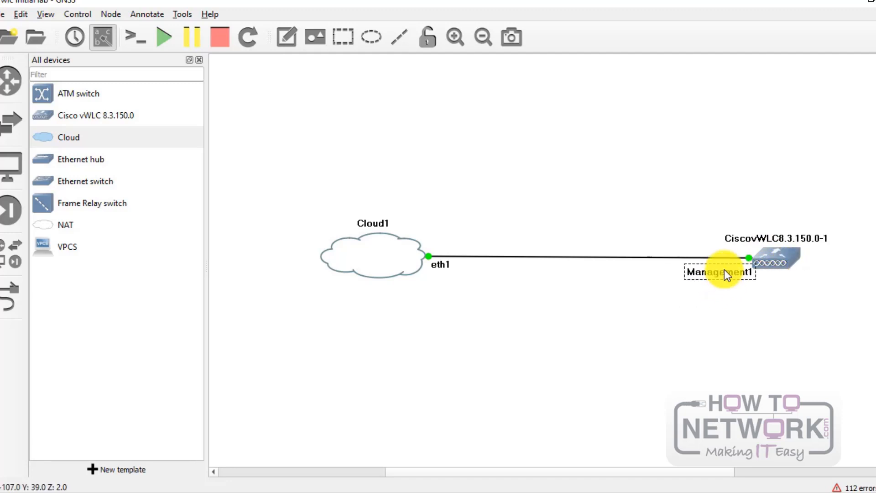
left_click(43, 14)
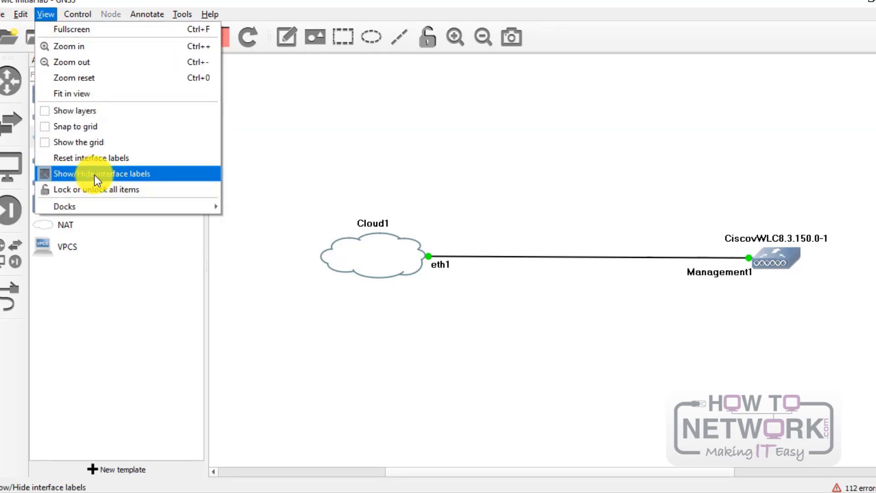
left_click(387, 157)
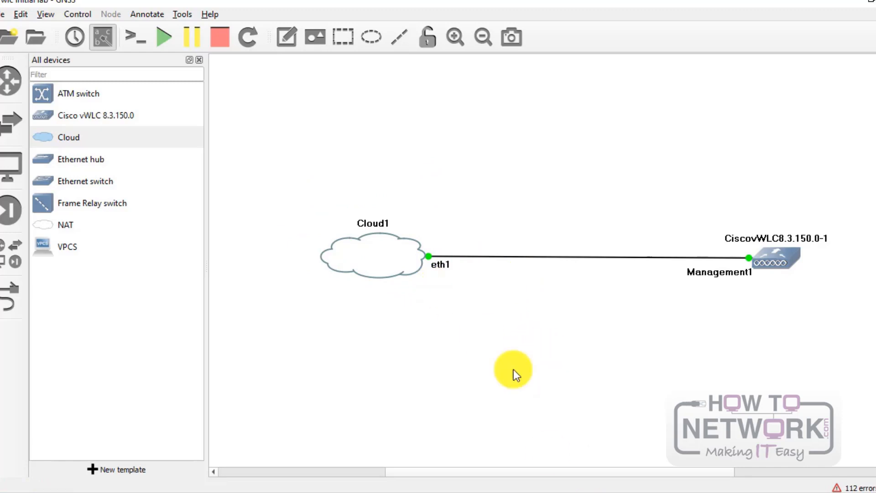
Step: Open the VMnet8 adapter's Internet Protocol Version 4 (TCP/IPv4) properties
left_click(576, 491)
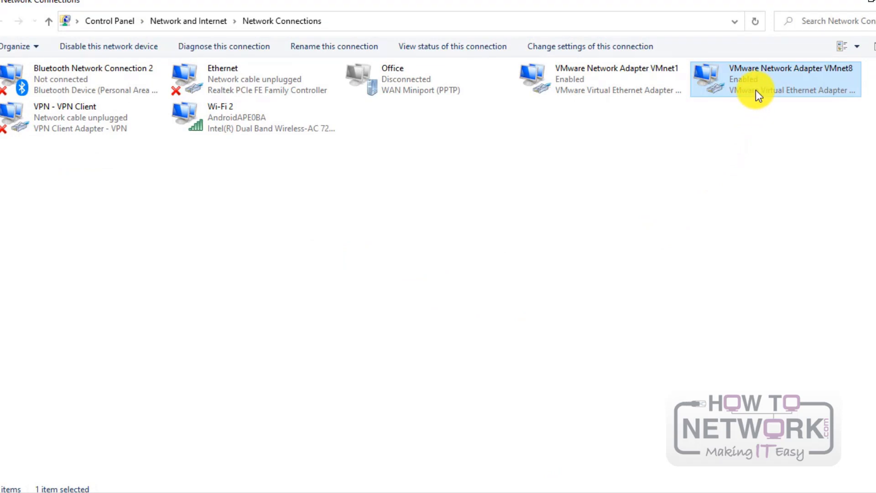
double_click(756, 89)
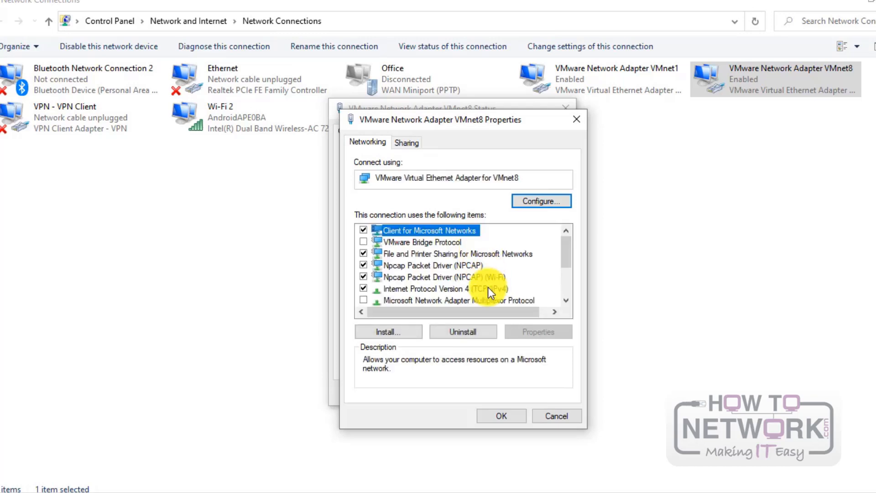
double_click(482, 292)
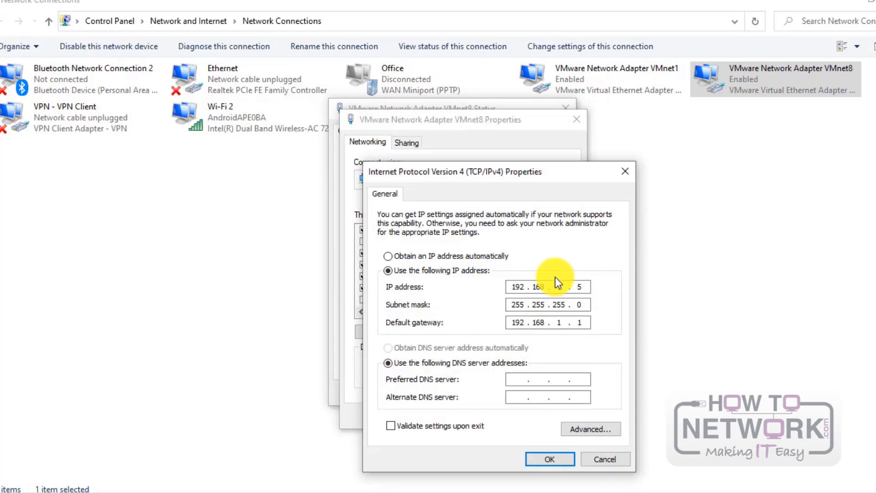
Step: Enter static IP 10.10.10.5, mask 255.255.255.0, gateway 10.10.10.254 and save the adapter settings
left_click(470, 256)
left_click(464, 270)
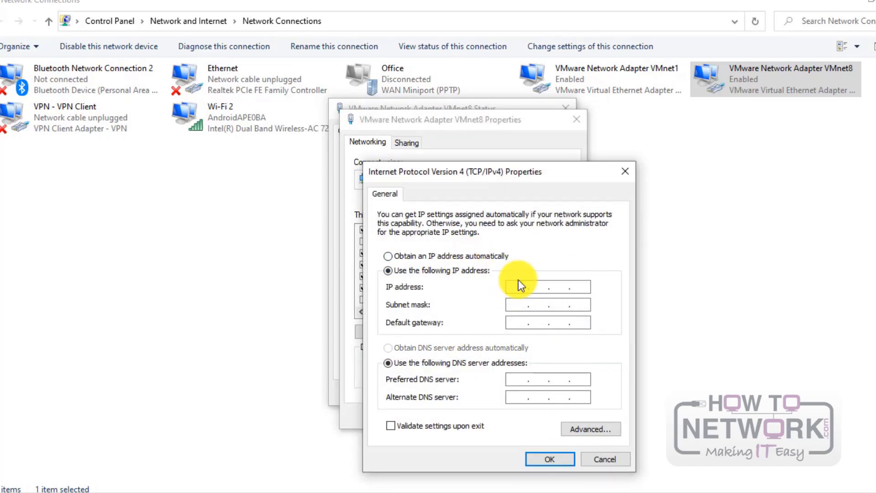
left_click(518, 279)
type("10.10.10.5")
key("Tab")
type("255255255010.10.1")
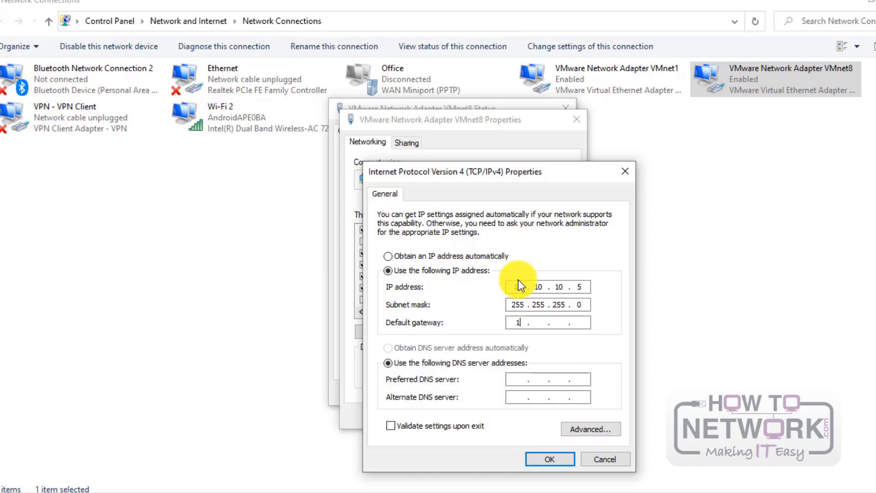
type("0.254")
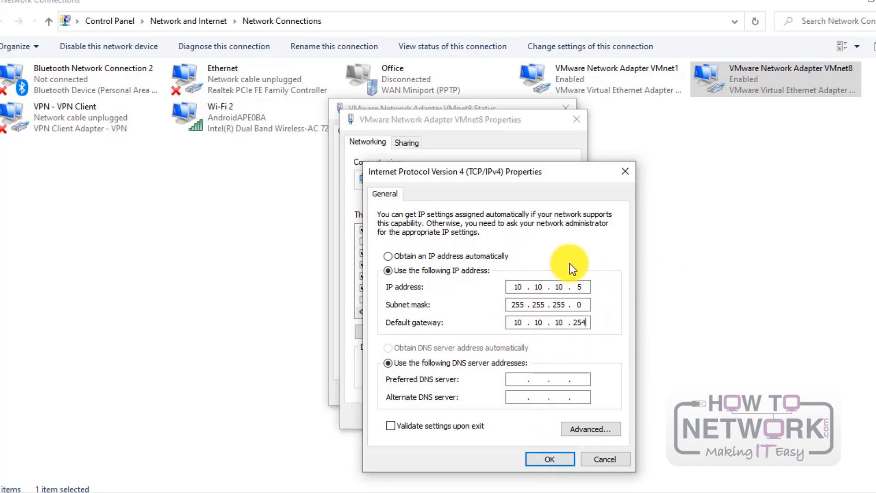
left_click_drag(565, 172, 556, 108)
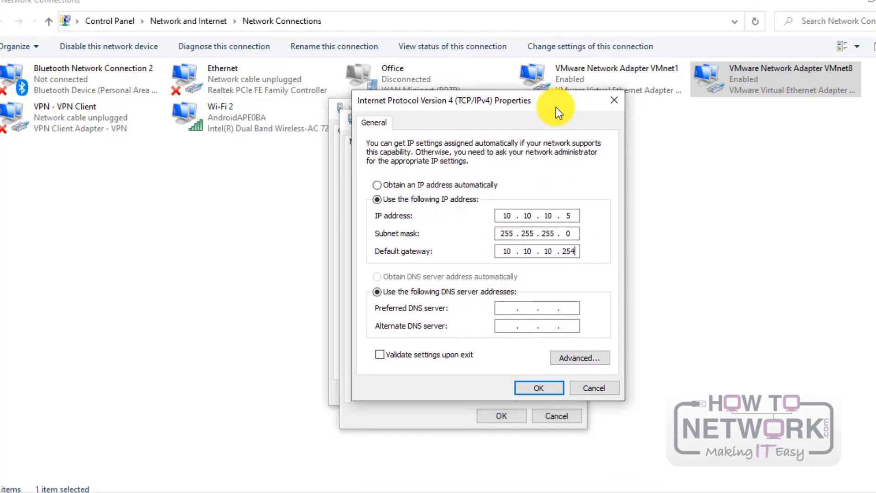
left_click(546, 393)
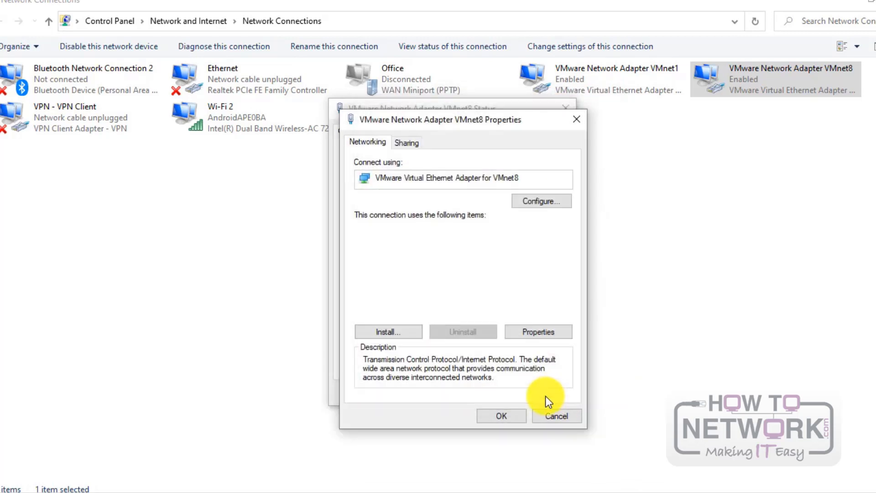
left_click(501, 416)
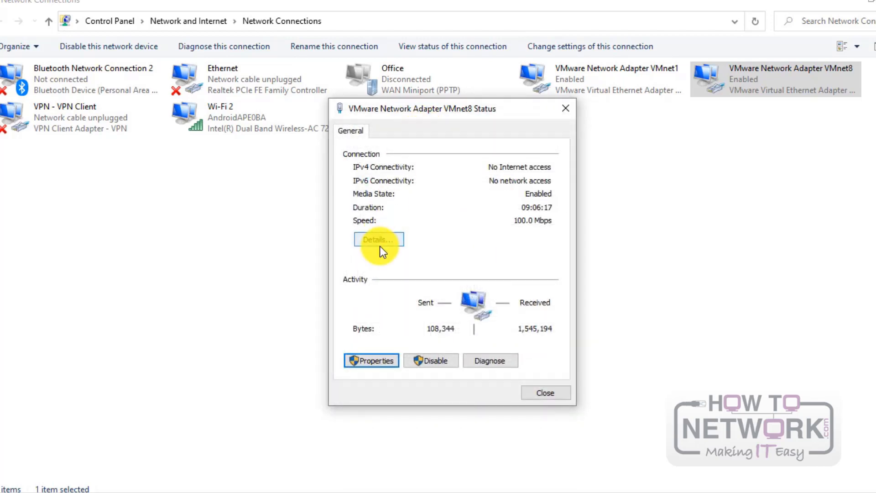
left_click(558, 393)
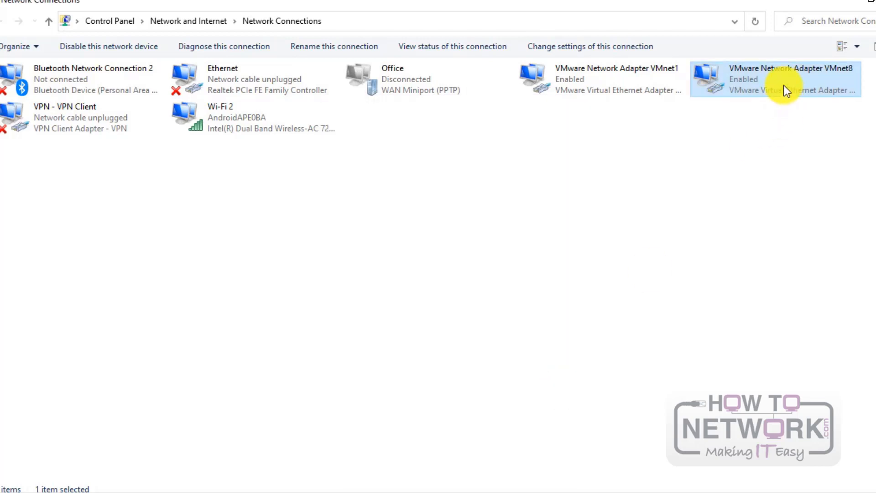
Step: Check VMnet8's connection details to verify the address 10.10.10.5
double_click(784, 86)
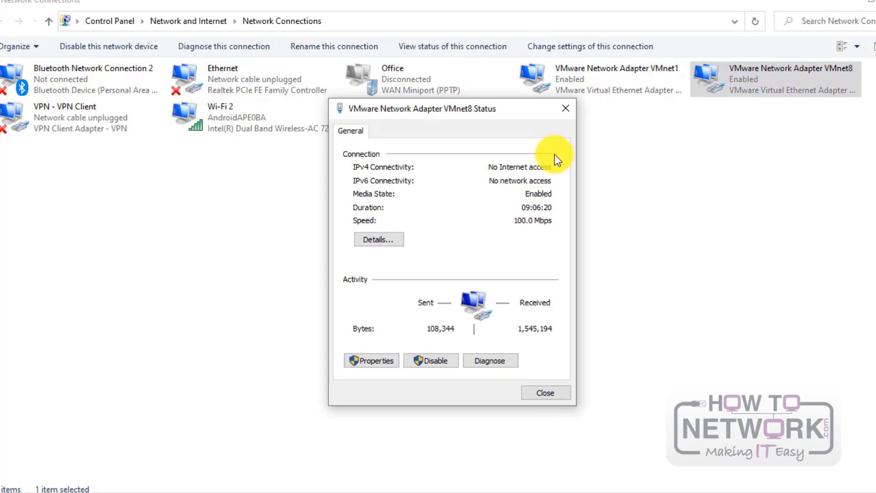
left_click(389, 239)
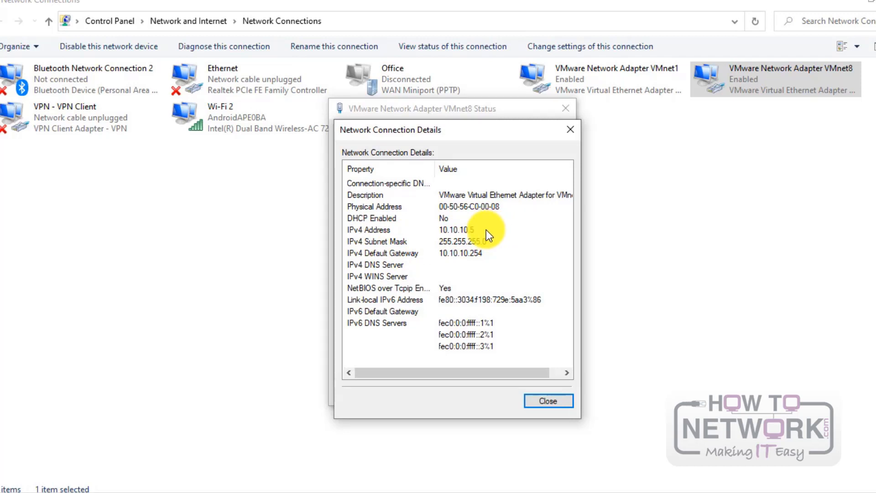
left_click(560, 401)
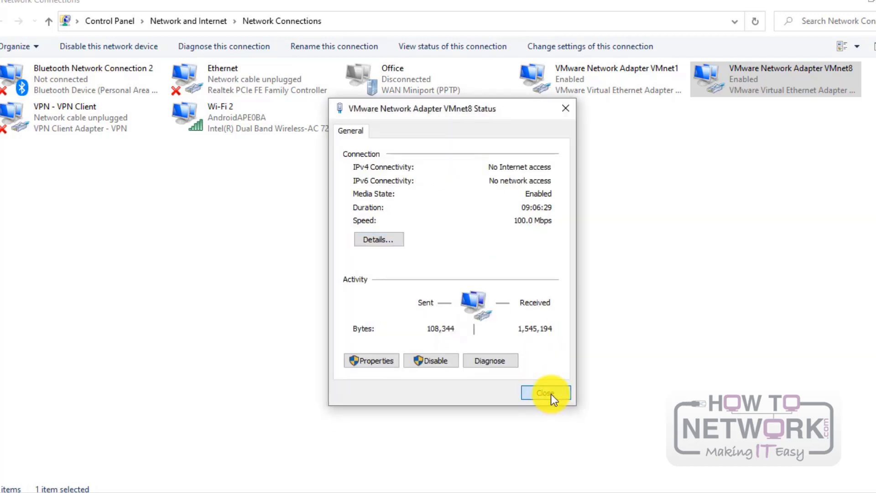
left_click(552, 393)
Step: Close the old ping window and start a new continuous 'ping 10.10.10.1 -t'
left_click(684, 491)
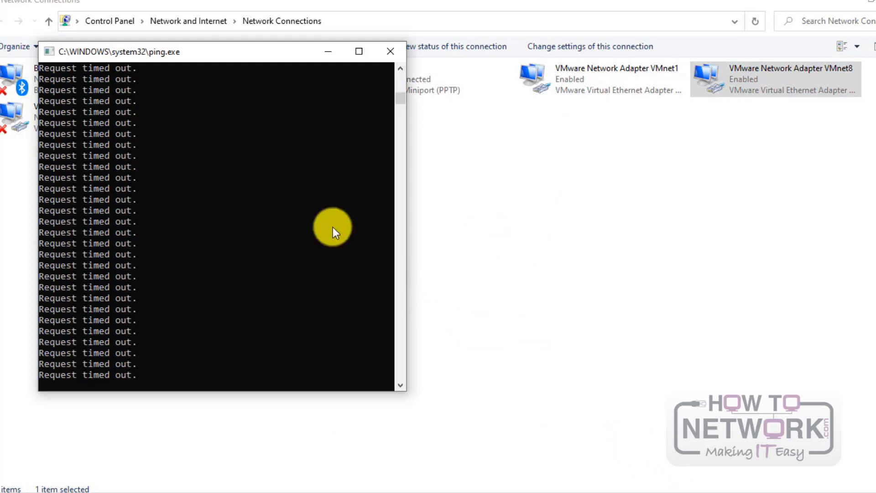
left_click(391, 51)
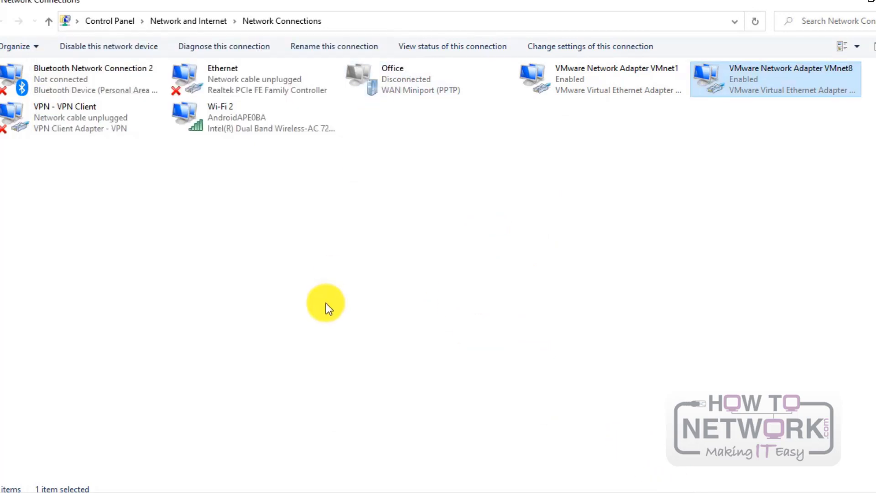
key("super+r")
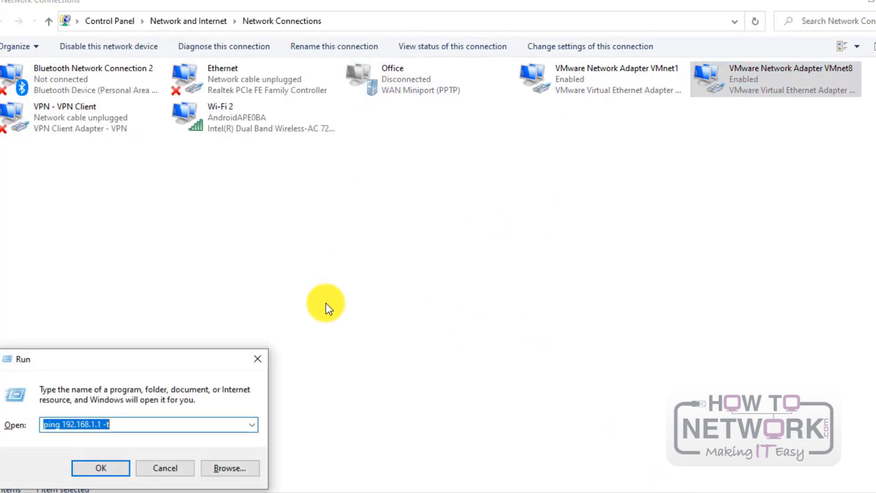
type("ping 1")
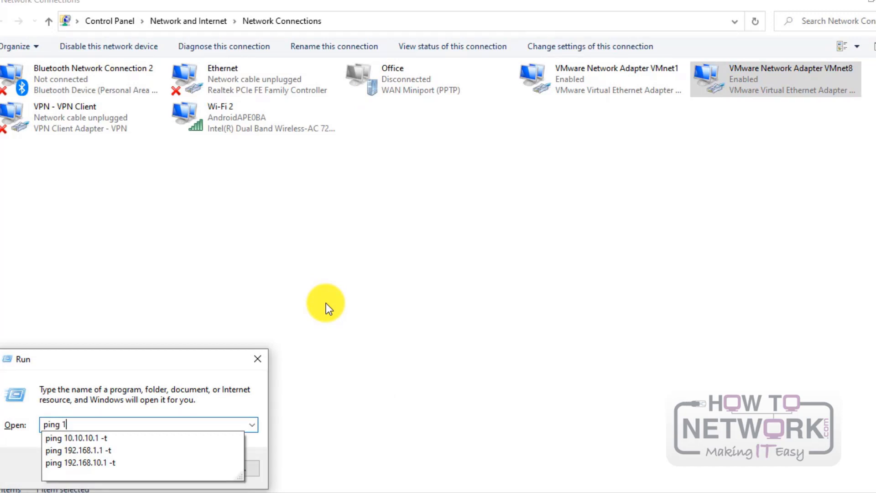
type("0.10.10.")
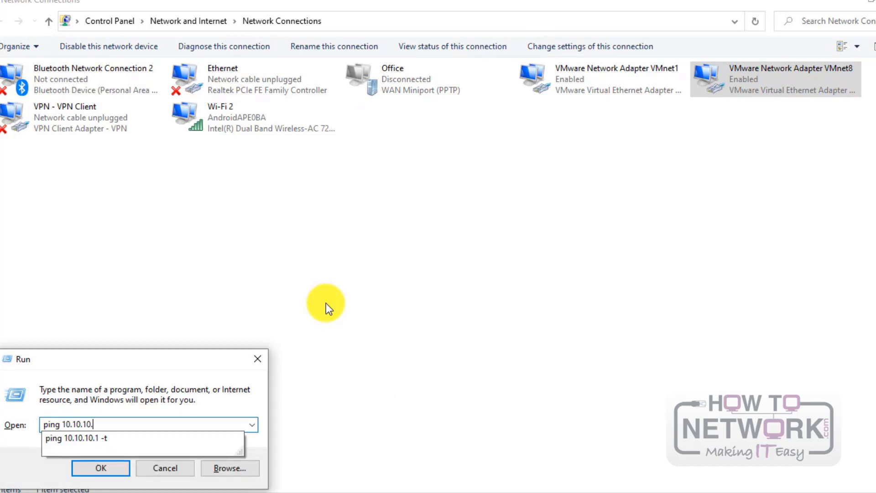
type("1 -t")
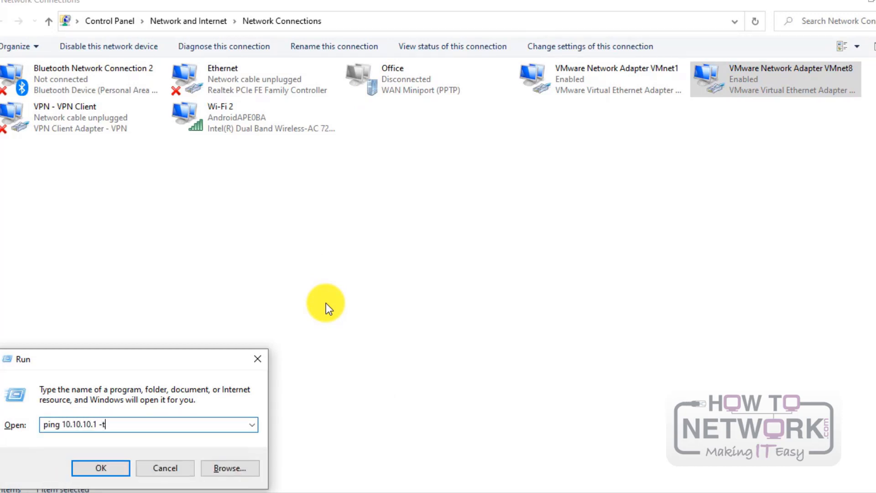
key("Return")
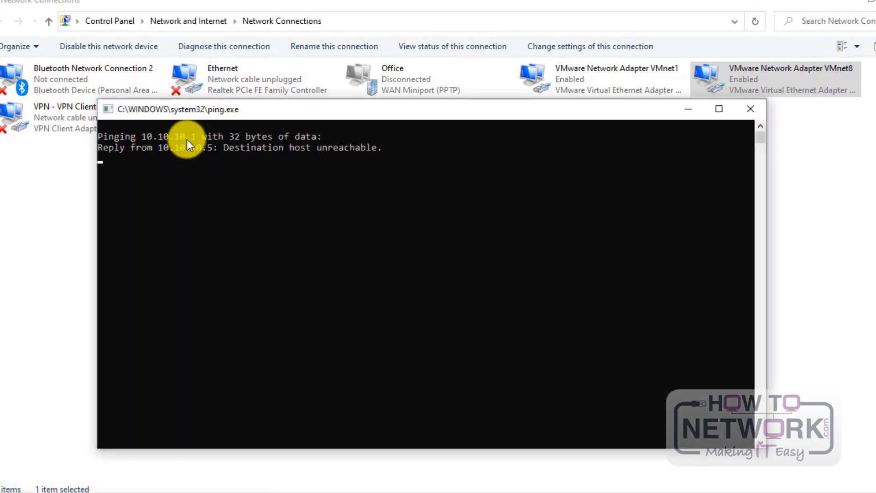
left_click_drag(770, 197, 461, 197)
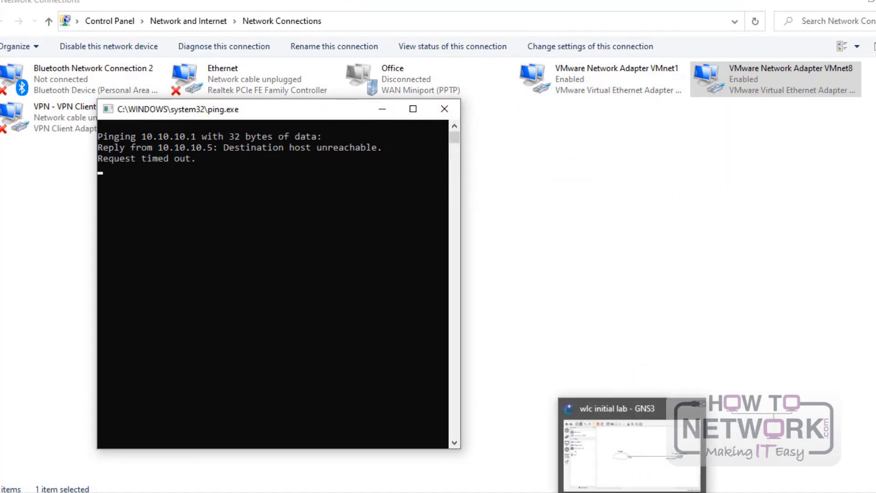
left_click(636, 492)
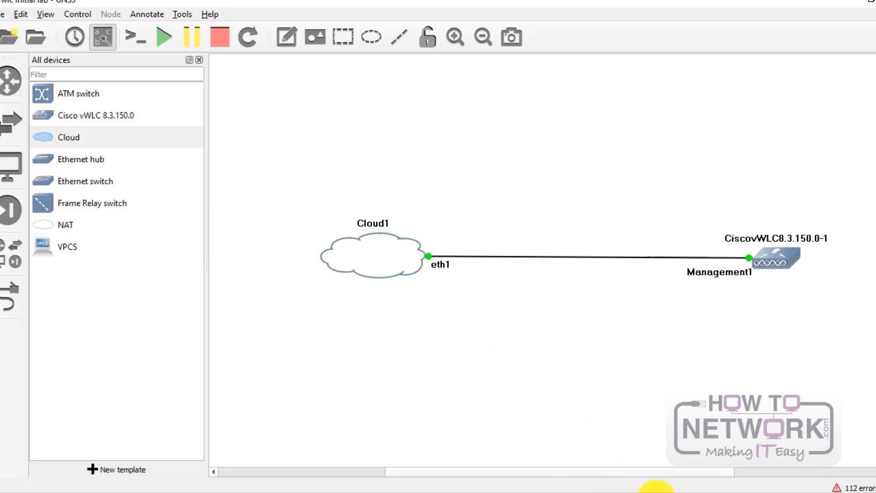
Step: Bring up the CiscovWLC8.3.150.0-1 TightVNC console and position the viewer window
left_click(657, 492)
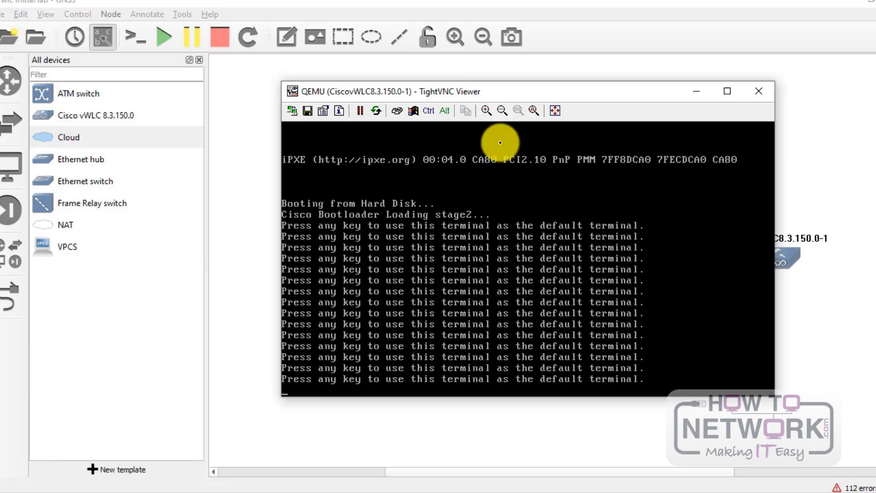
left_click_drag(474, 91, 428, 86)
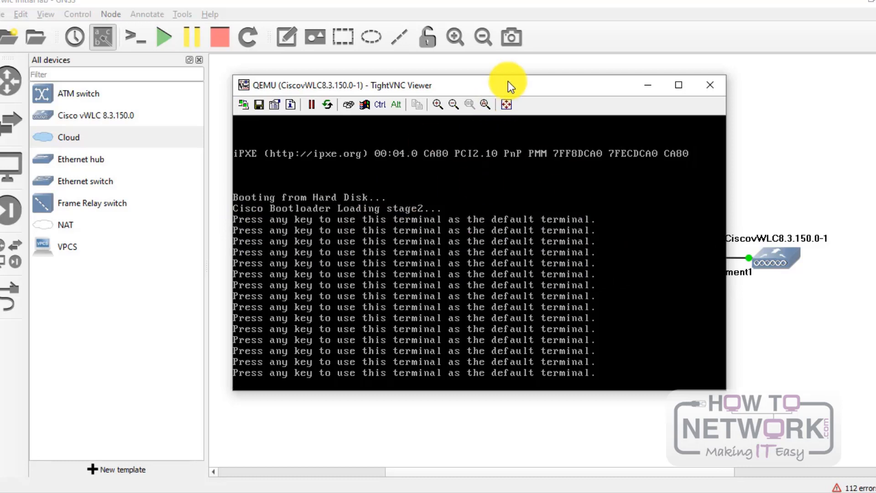
left_click_drag(508, 84, 505, 125)
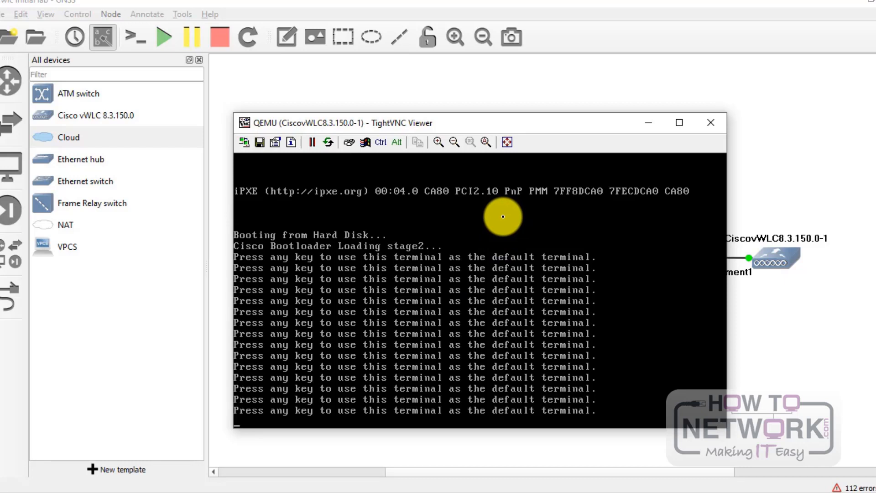
mouse_move(541, 122)
left_mouse_down()
mouse_move(537, 162)
mouse_move(541, 127)
left_mouse_up()
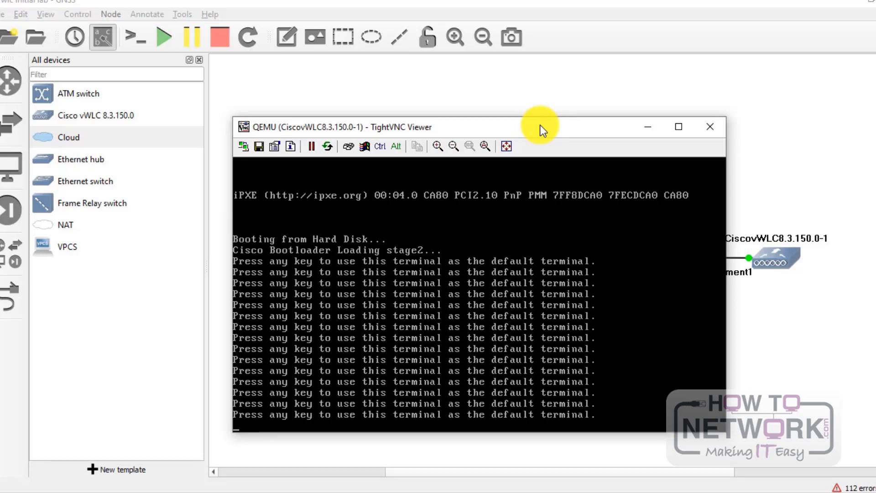
mouse_move(540, 121)
left_mouse_down()
mouse_move(537, 73)
mouse_move(538, 117)
left_mouse_up()
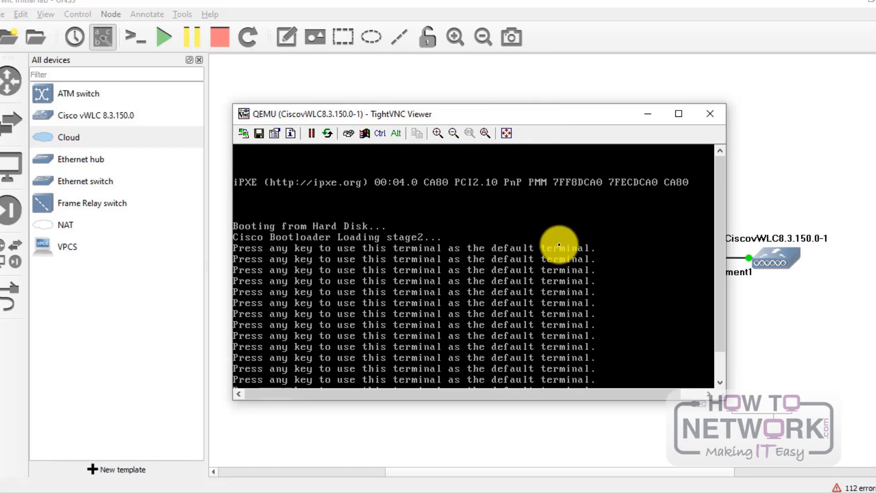
left_click_drag(721, 307, 721, 352)
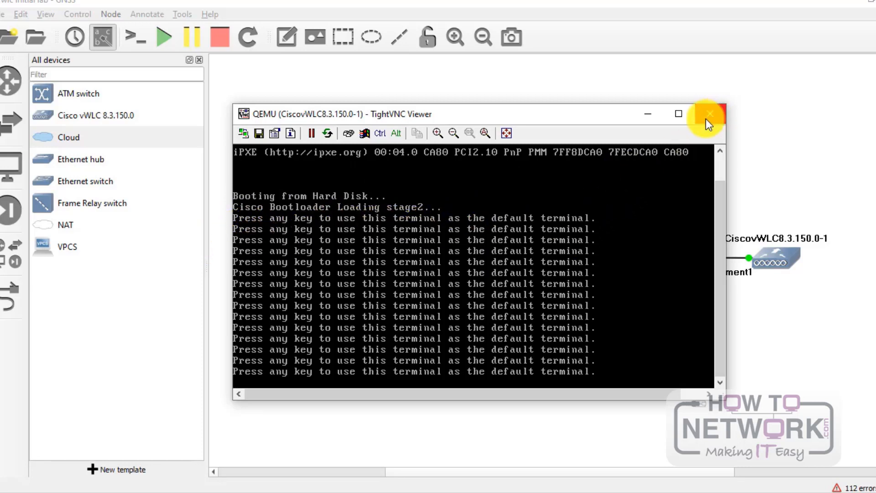
Step: Close the console and restart the CiscovWLC8.3.150.0-1 node by stopping then starting it
left_click(718, 114)
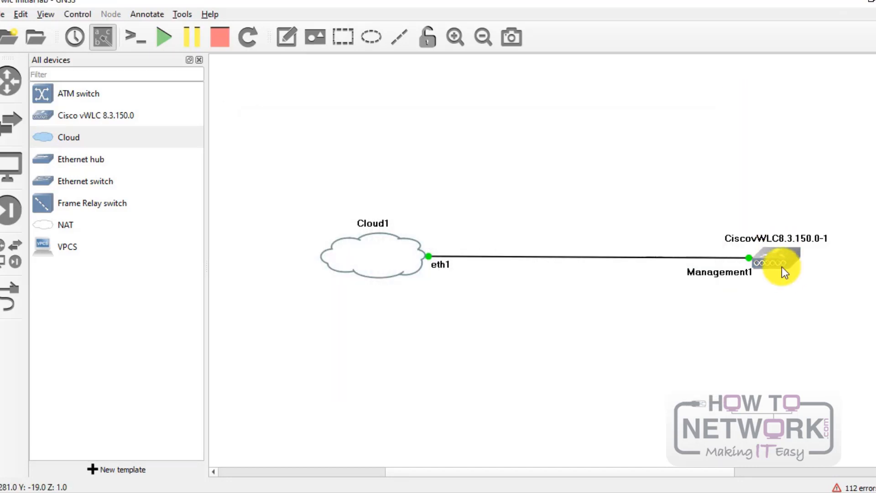
right_click(782, 259)
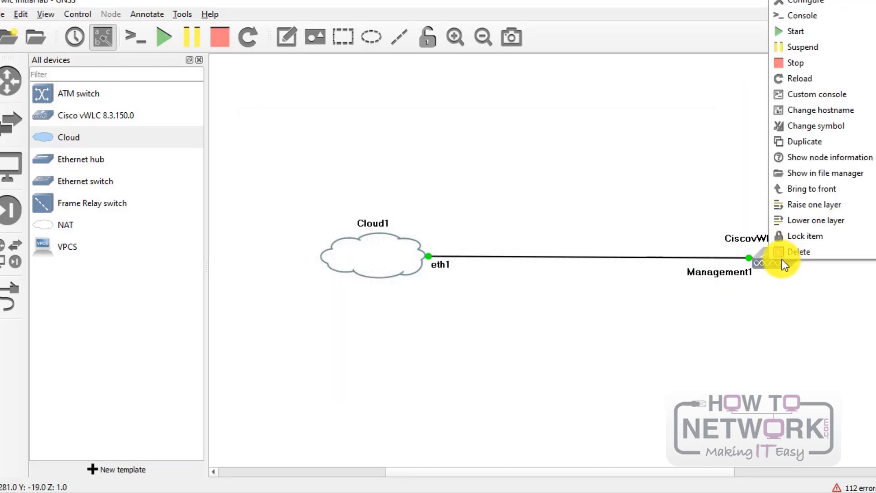
left_click(801, 57)
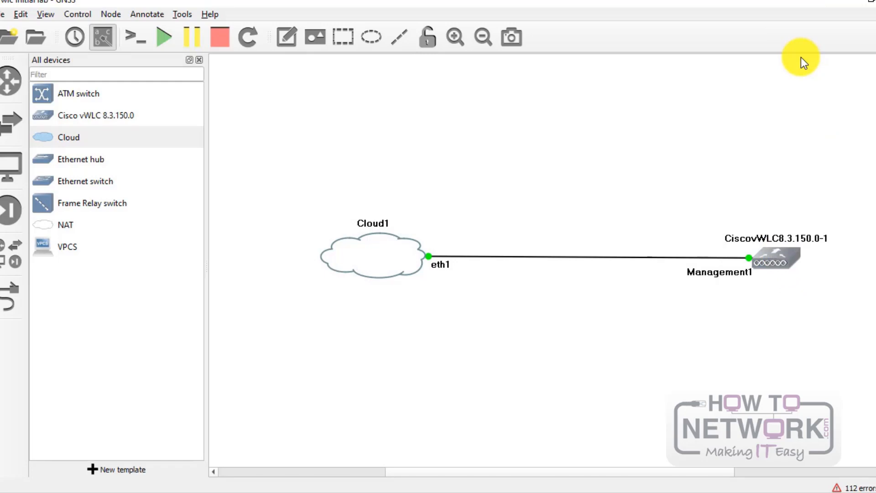
right_click(783, 262)
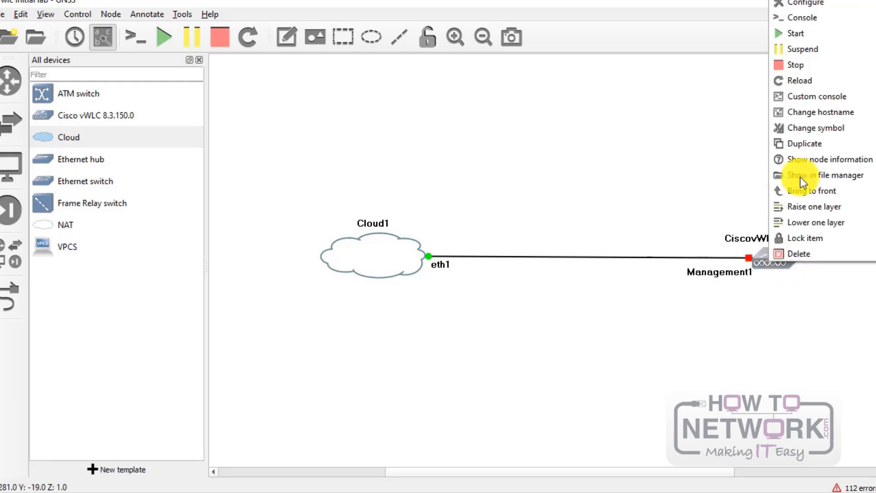
left_click(803, 34)
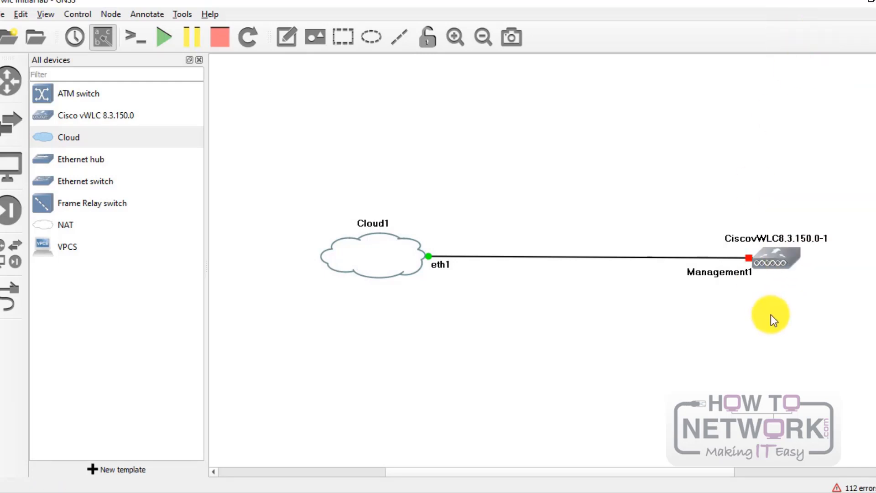
Step: Open the controller's console and move it to the right side to watch the boot
double_click(783, 255)
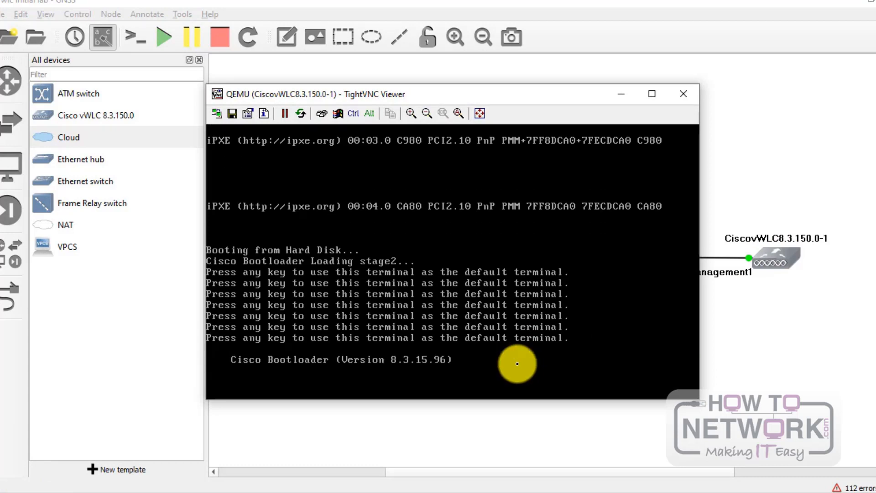
left_click_drag(516, 93, 570, 76)
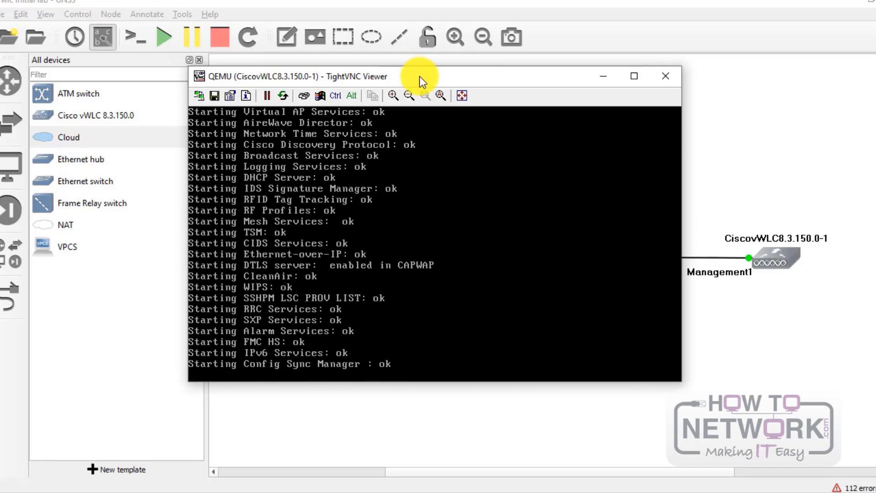
left_click_drag(420, 76, 634, 81)
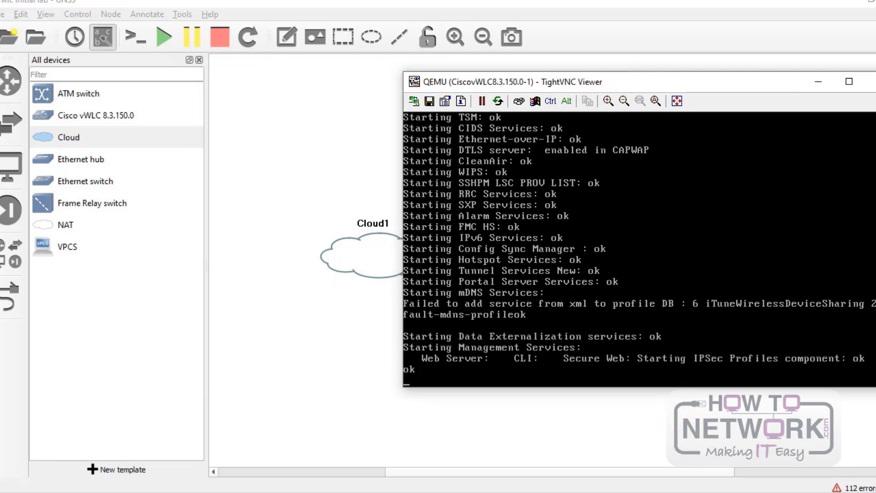
Step: Arrange the ping window beside the controller console and watch replies from 10.10.10.1 arrive
left_click(643, 492)
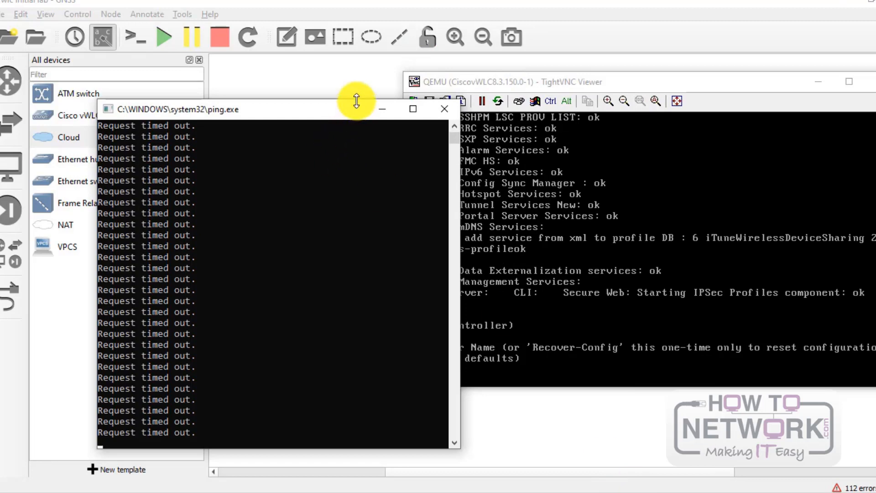
left_click_drag(347, 108, 280, 80)
mouse_move(591, 84)
left_mouse_down()
mouse_move(593, 105)
mouse_move(591, 83)
left_mouse_up()
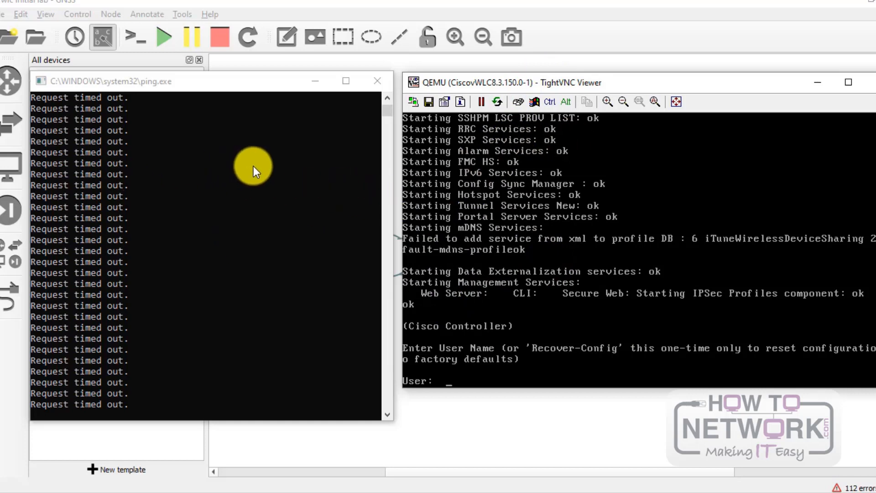
left_click(254, 166)
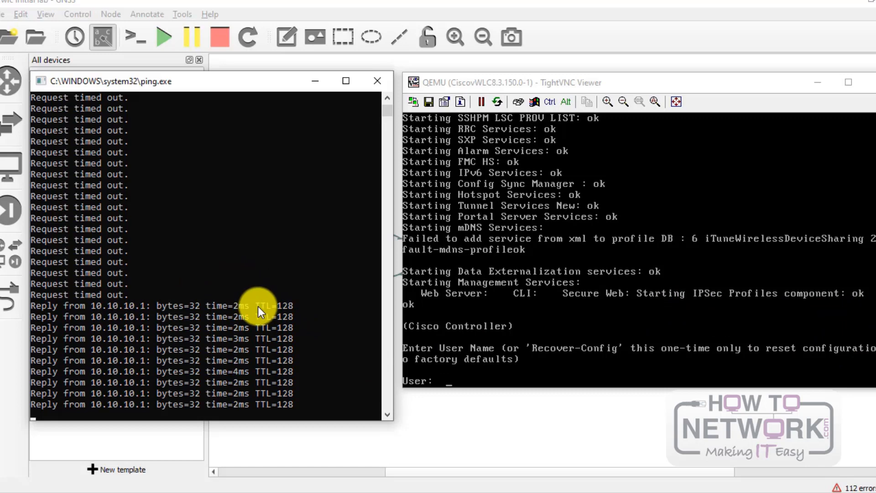
left_click_drag(775, 80, 772, 81)
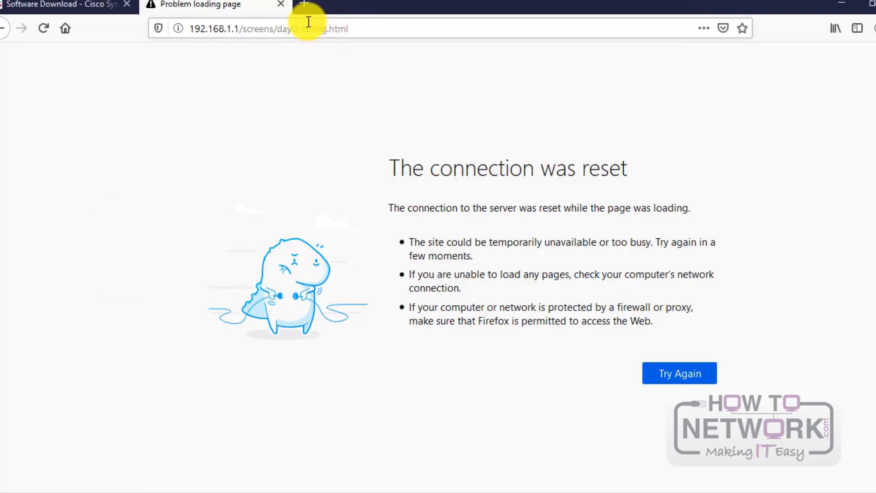
left_click(305, 2)
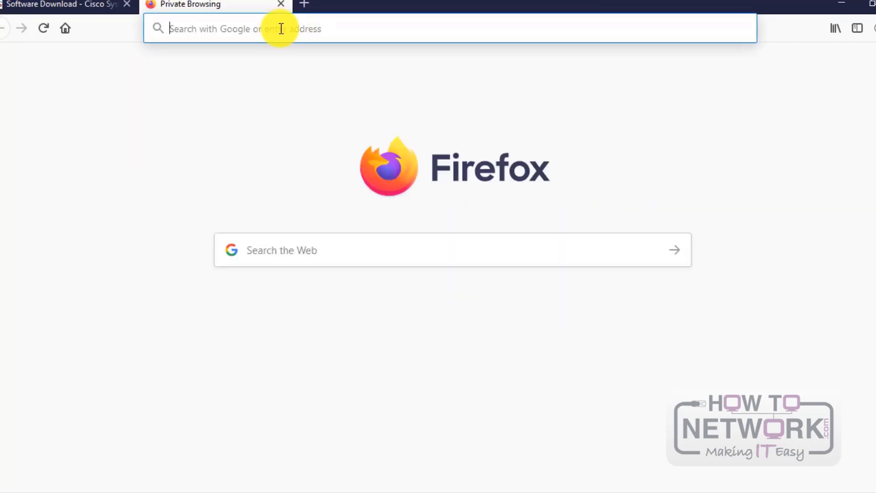
type("h")
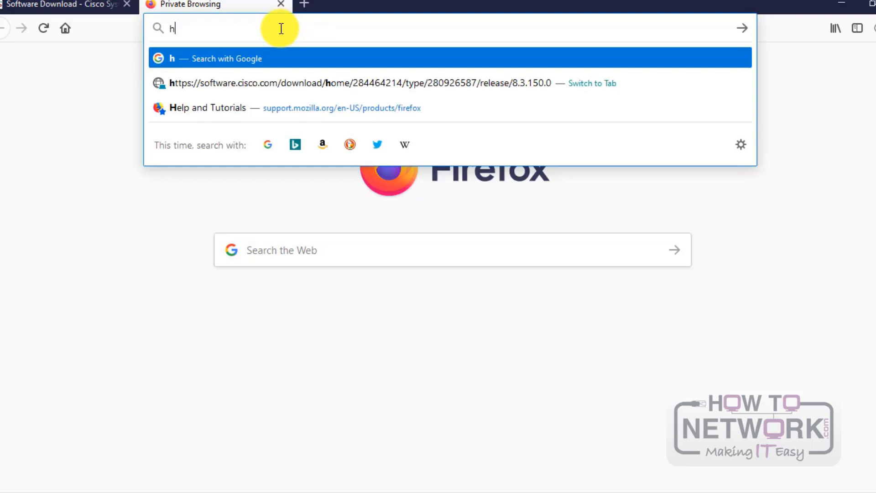
type("ttps")
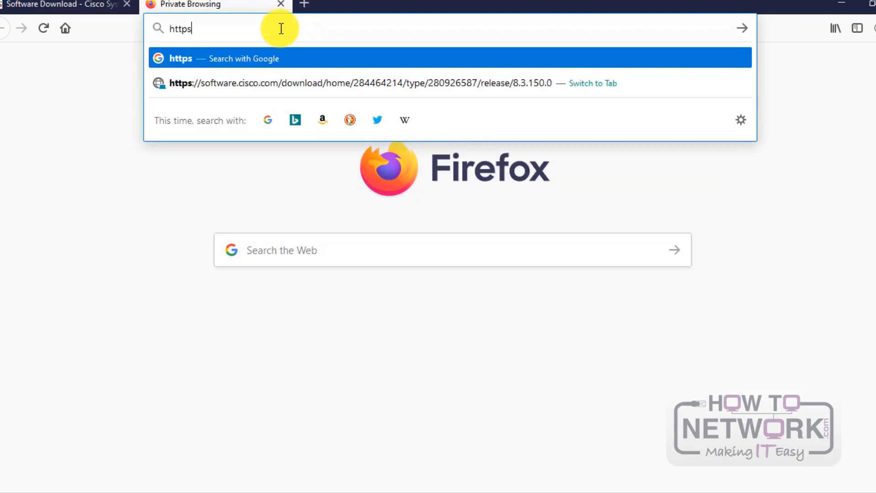
type("://")
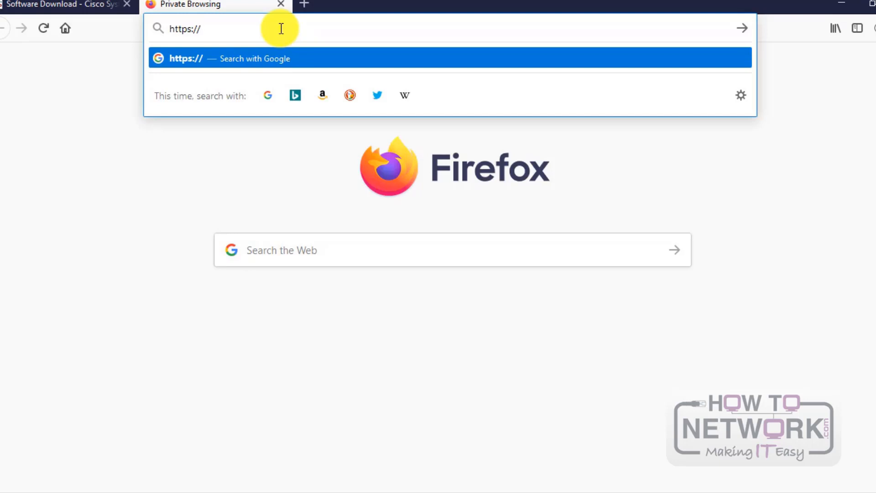
type("10")
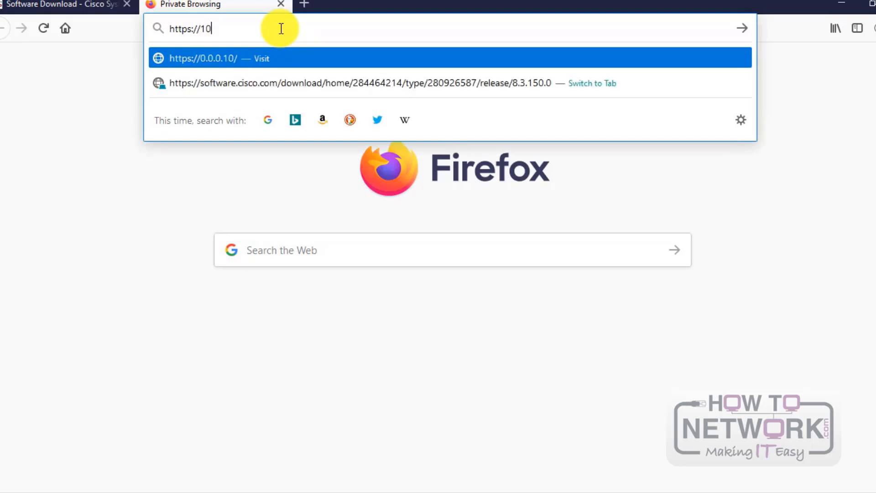
type(".10.10.1")
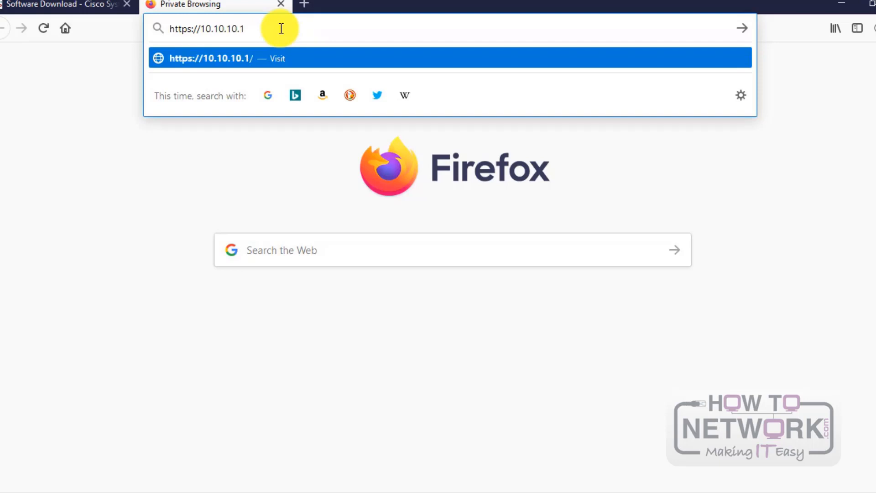
key("Return")
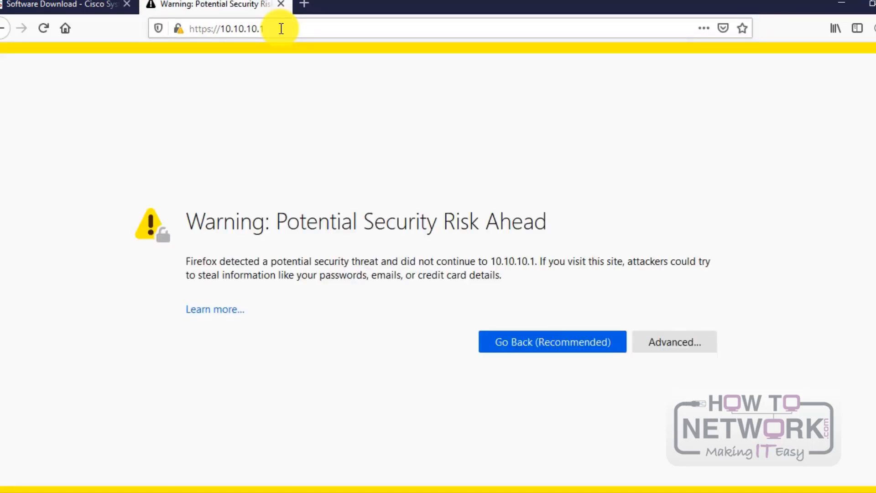
left_click(689, 342)
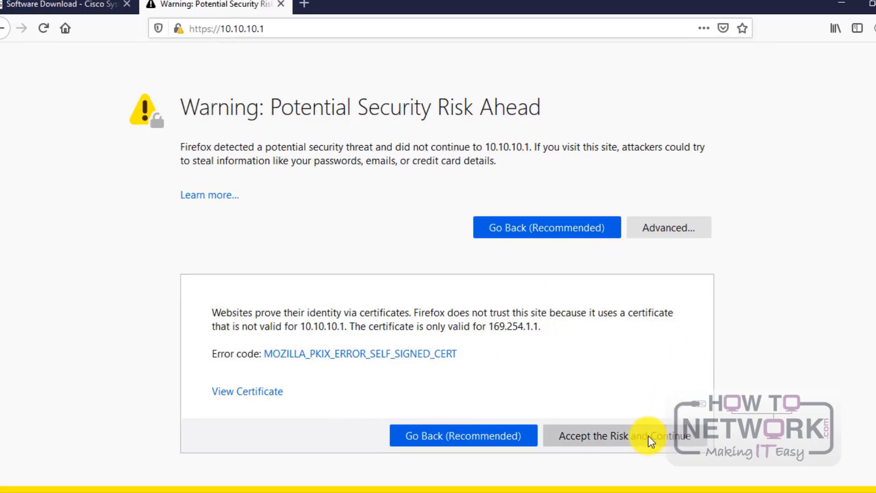
left_click(605, 437)
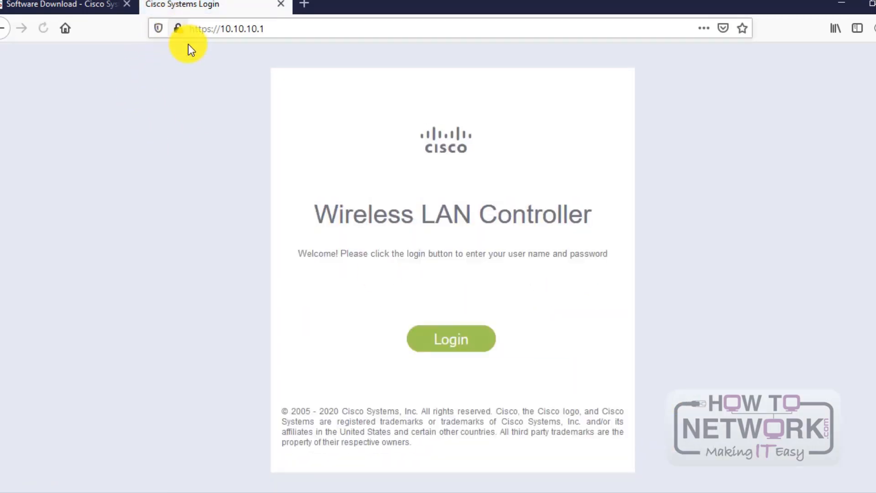
Step: Log in to the controller web GUI with its username and password to reach Network Summary
left_click(177, 28)
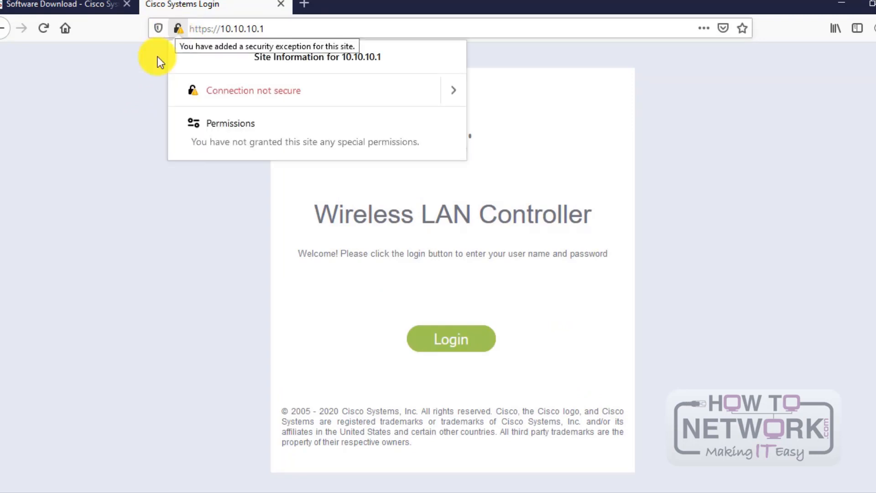
left_click(141, 89)
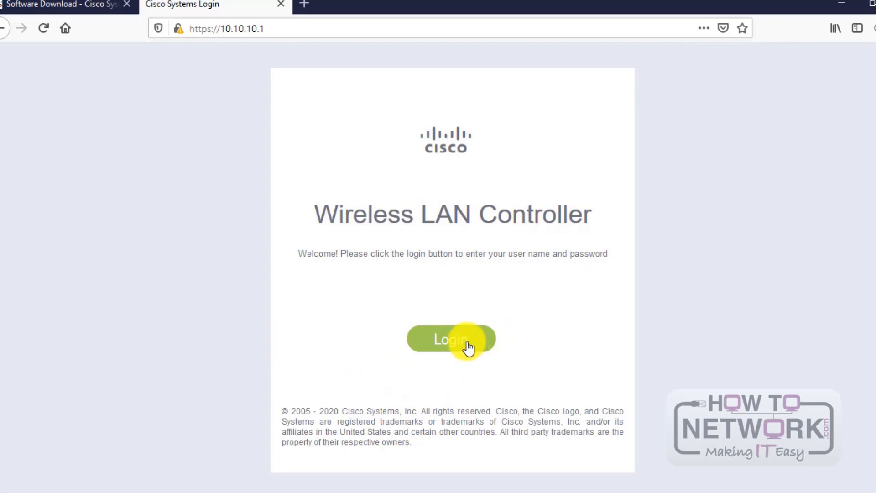
left_click(447, 343)
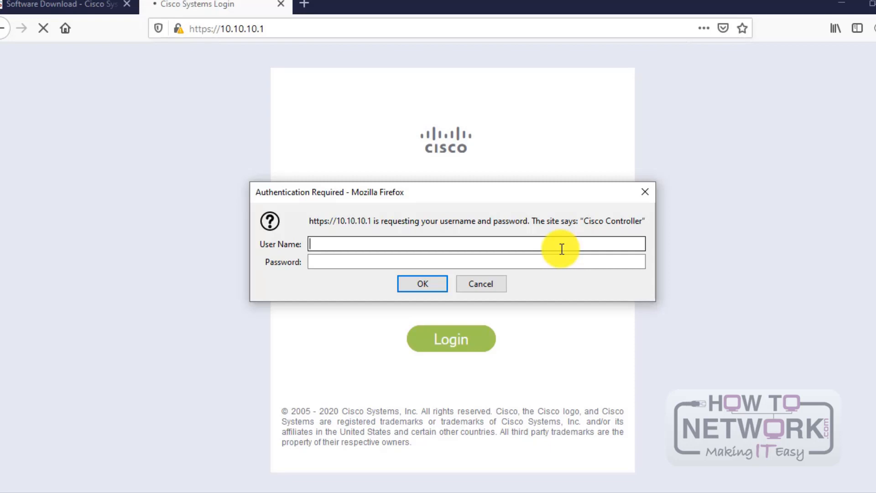
type("admin")
key("Tab")
type("C")
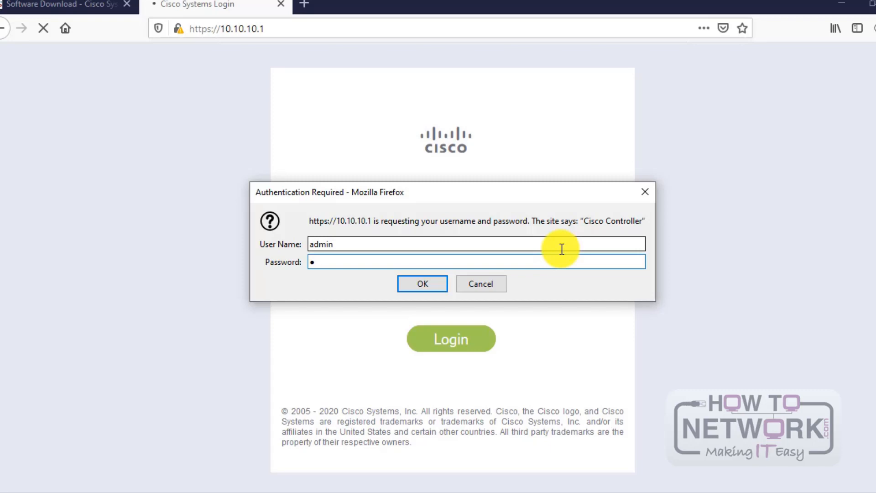
type("isco123")
left_click(412, 288)
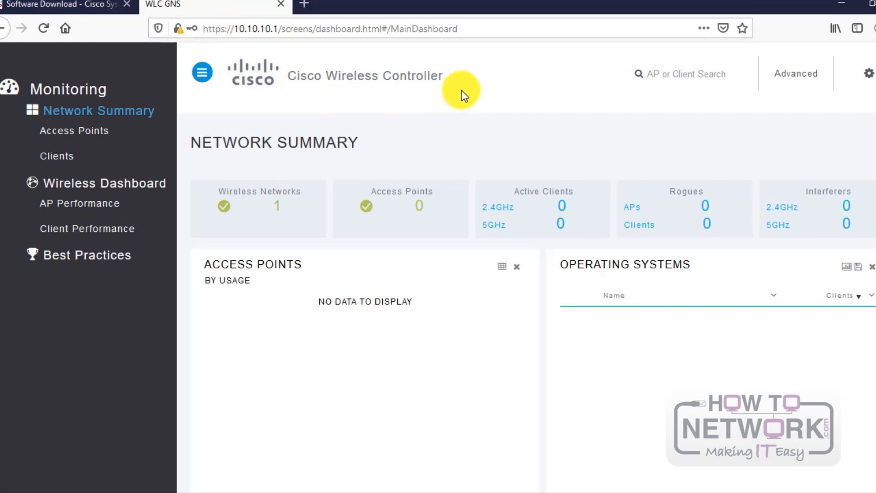
scroll(461, 87, "down", 3)
scroll(462, 86, "up", 3)
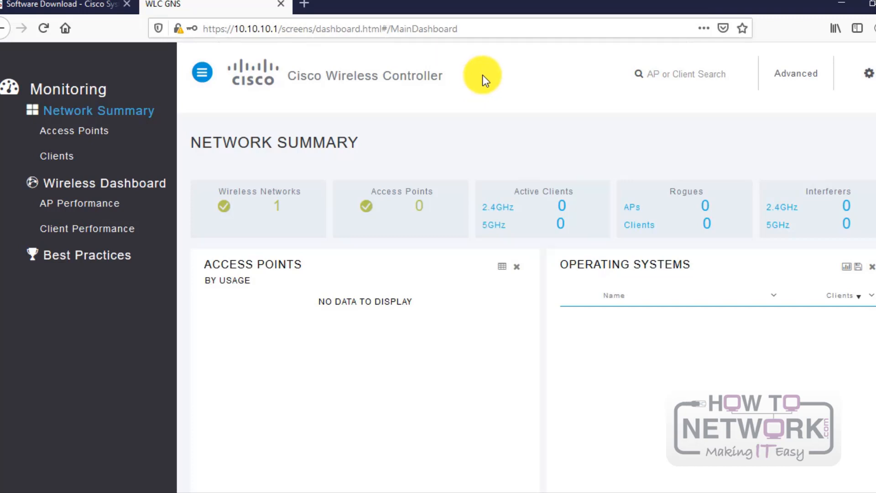
scroll(483, 75, "down", 7)
scroll(483, 75, "up", 7)
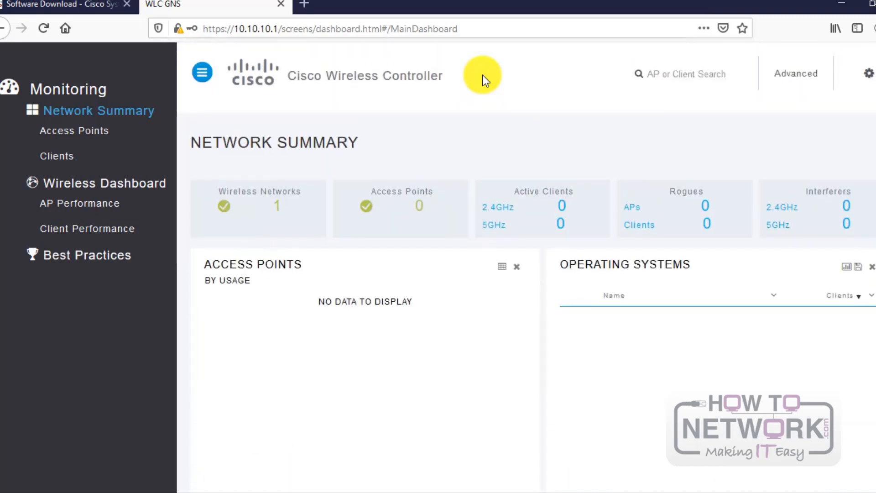